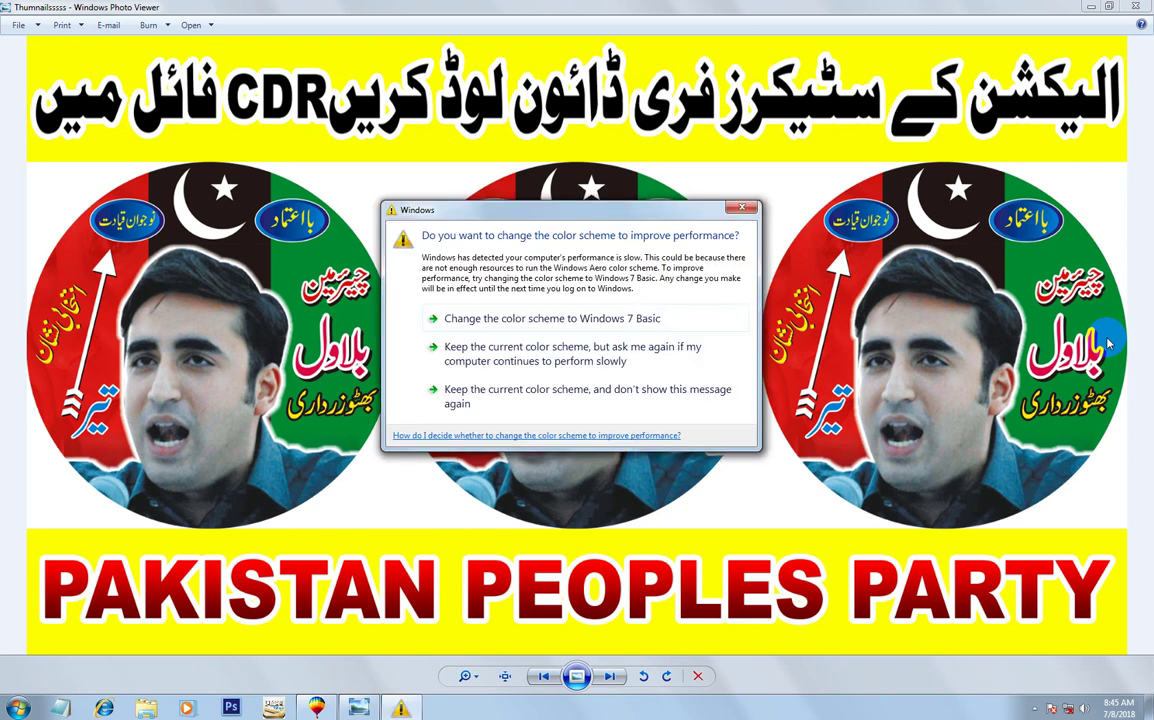
pyautogui.click(741, 207)
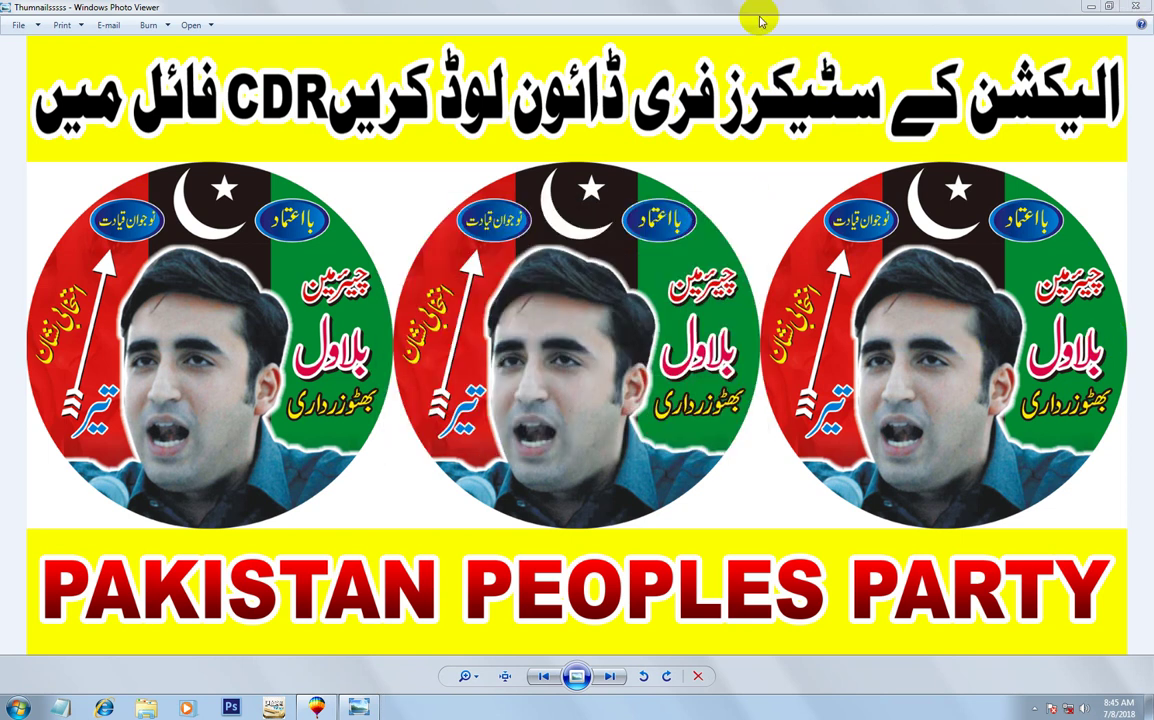
pyautogui.click(563, 354)
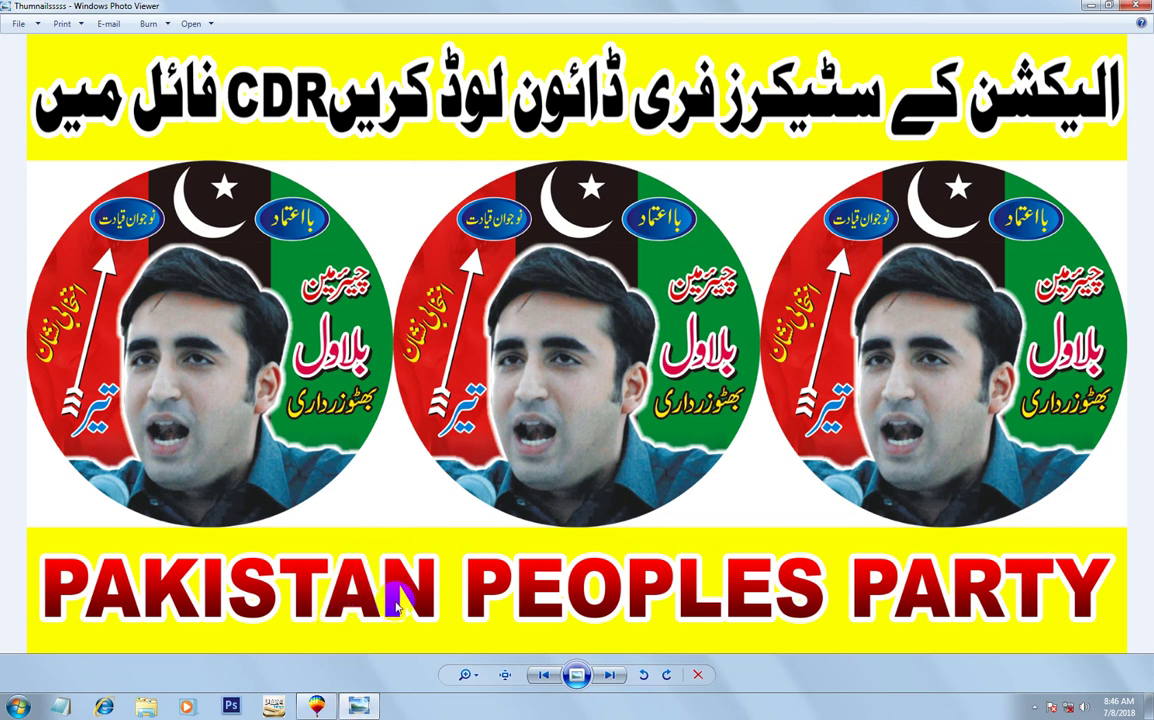
# Switch to the CorelDRAW drawing and zoom in on the finished round sticker
pyautogui.click(327, 710)
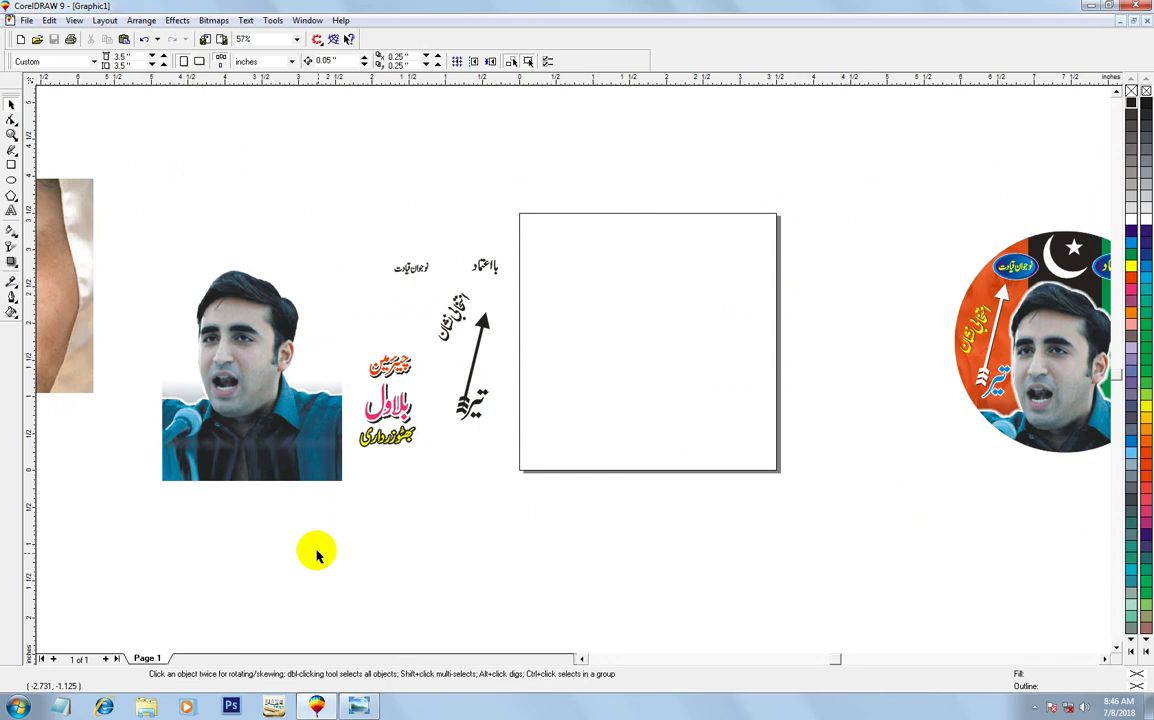
pyautogui.press('F3')
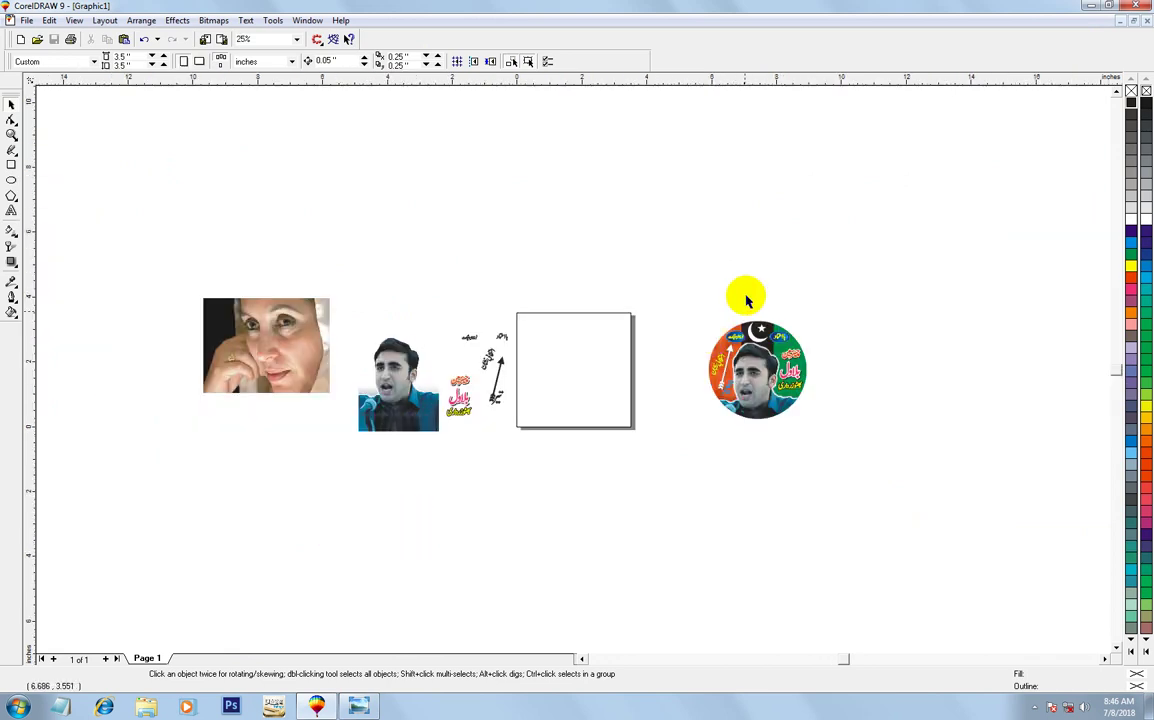
pyautogui.press('F2')
pyautogui.moveTo(697, 302); pyautogui.dragTo(831, 439)
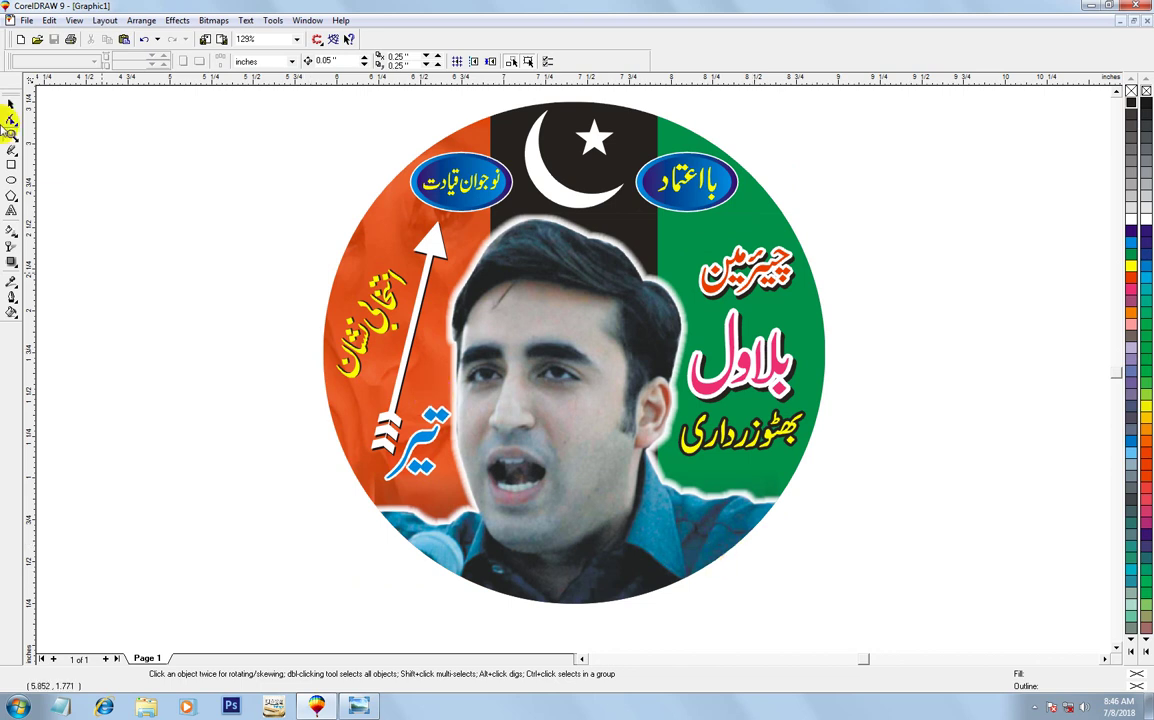
# Select the finished sticker group, inspect the portrait and loose text, then zoom to the sticker
pyautogui.click(11, 104)
pyautogui.click(438, 245)
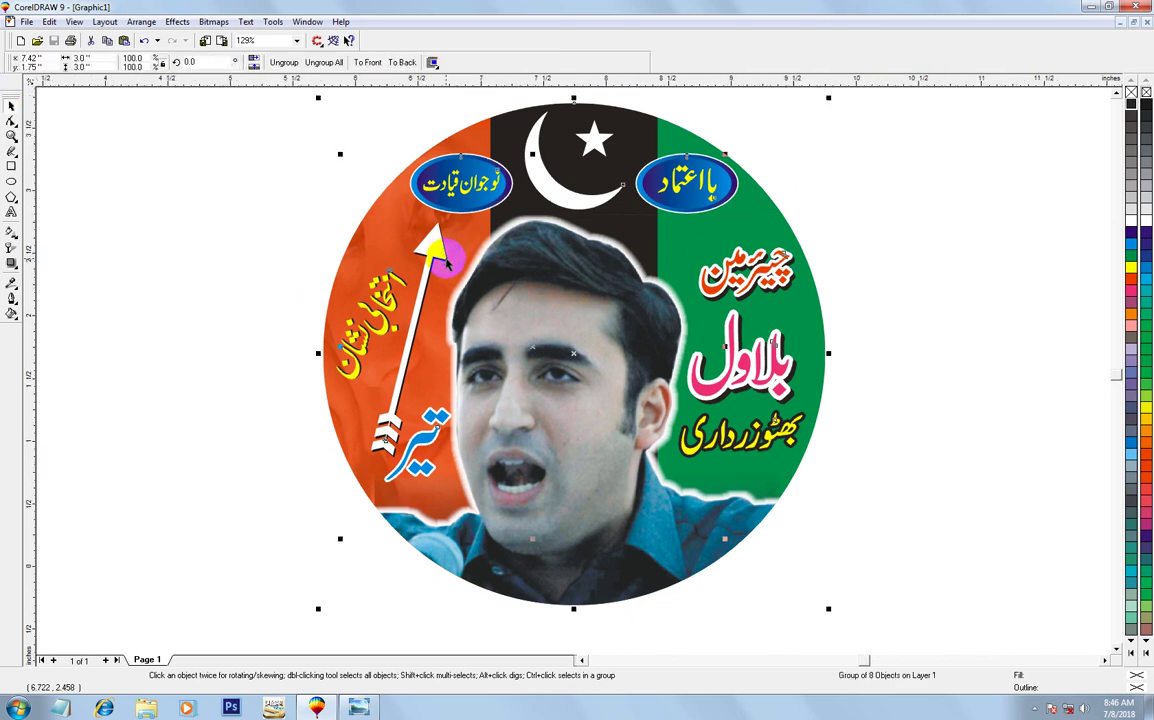
pyautogui.scroll(-3, 484, 247)
pyautogui.press('F2')
pyautogui.moveTo(144, 260)
pyautogui.mouseDown()
pyautogui.moveTo(464, 438)
pyautogui.moveTo(567, 546)
pyautogui.mouseUp()
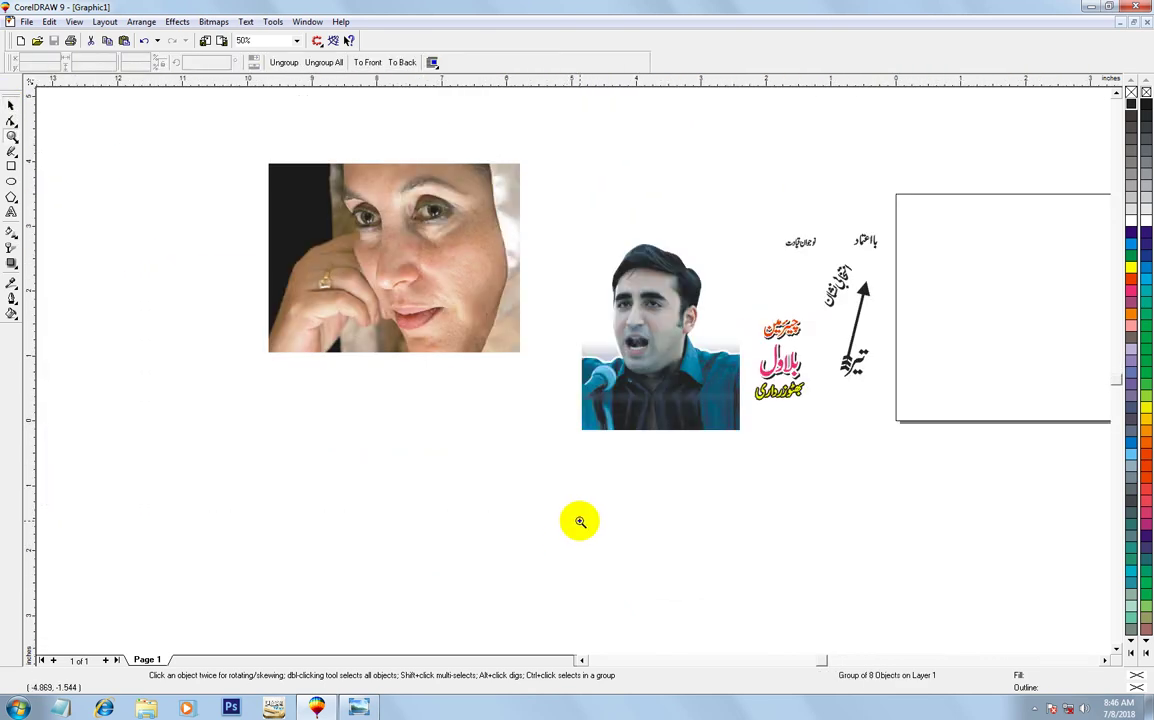
pyautogui.press('F3')
pyautogui.hotkey('shift', 'F2')
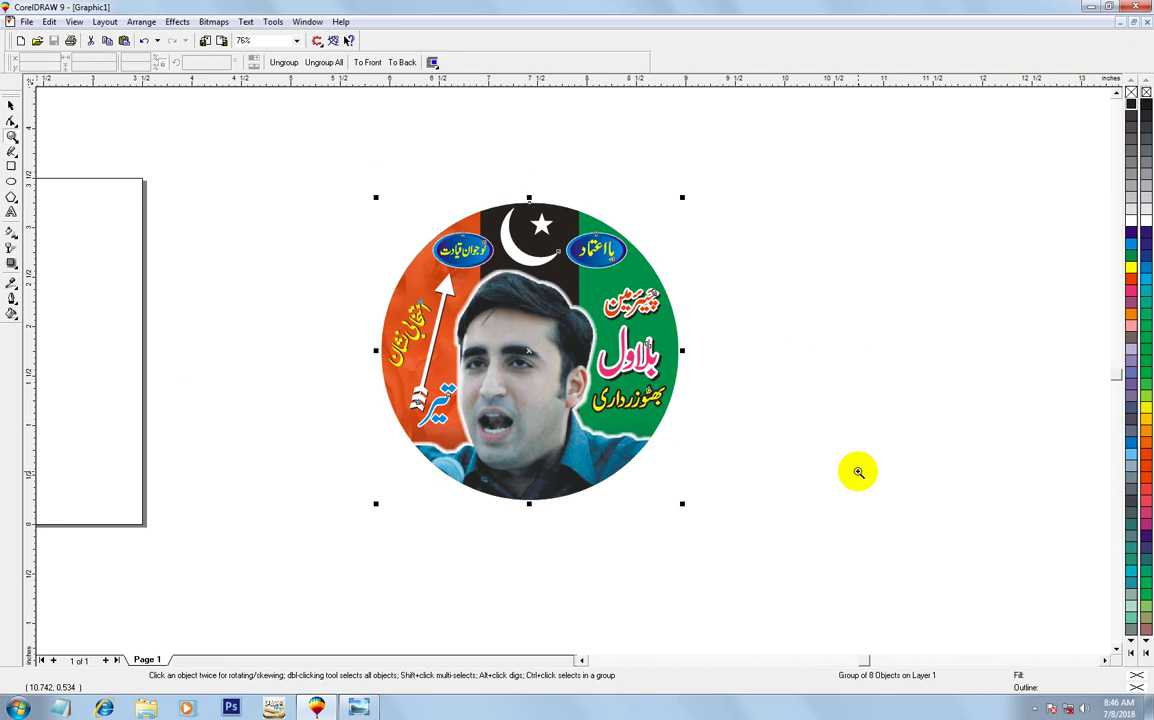
# Zoom out to show every object, then zoom in on the blank page beside the sticker
pyautogui.click(13, 106)
pyautogui.click(13, 106)
pyautogui.press('F3')
pyautogui.click(613, 497)
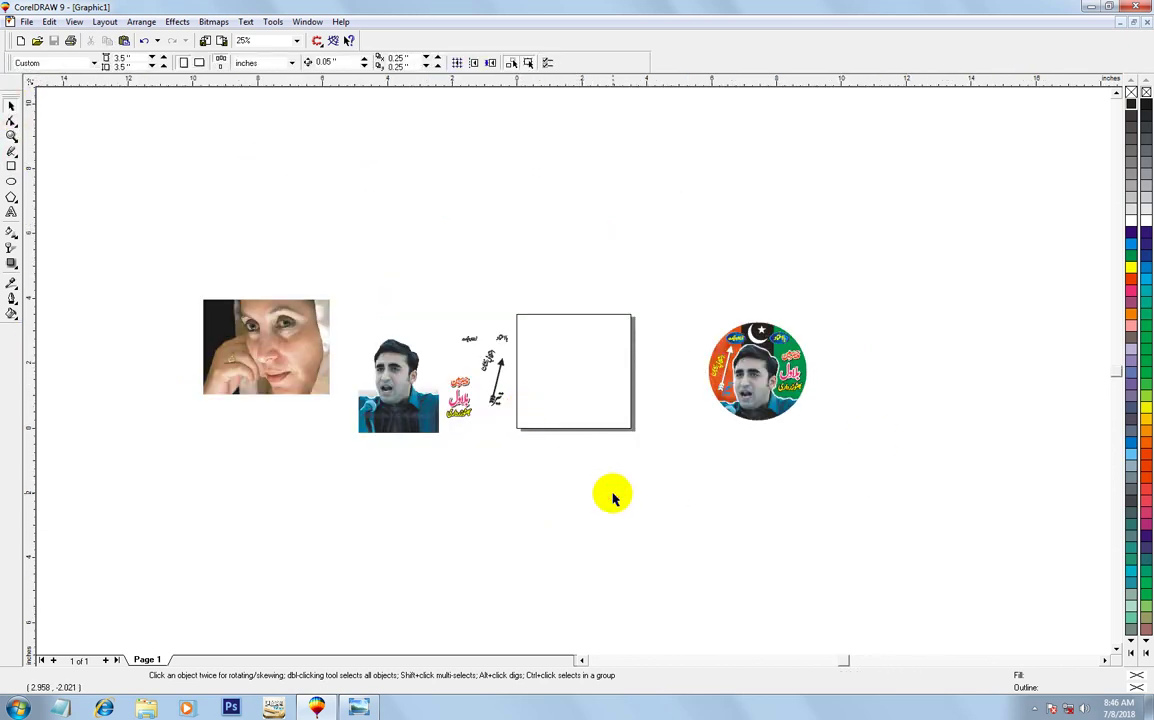
pyautogui.press('F2')
pyautogui.moveTo(296, 237); pyautogui.dragTo(848, 534)
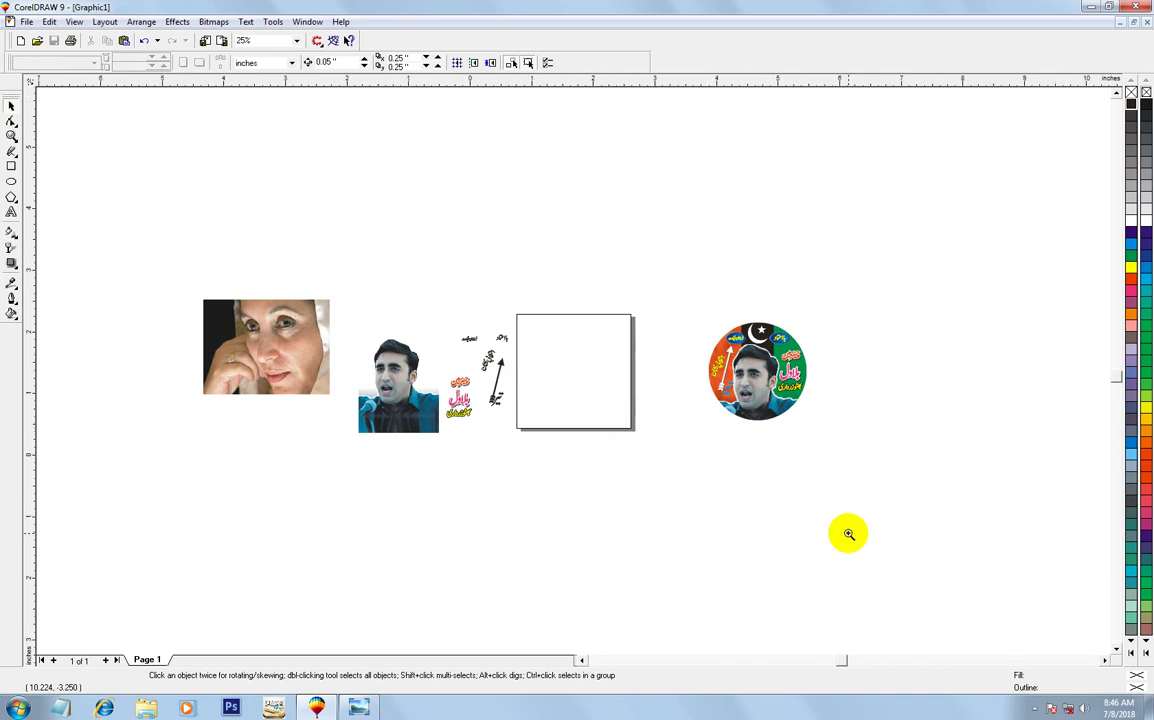
pyautogui.moveTo(413, 155); pyautogui.dragTo(1038, 571)
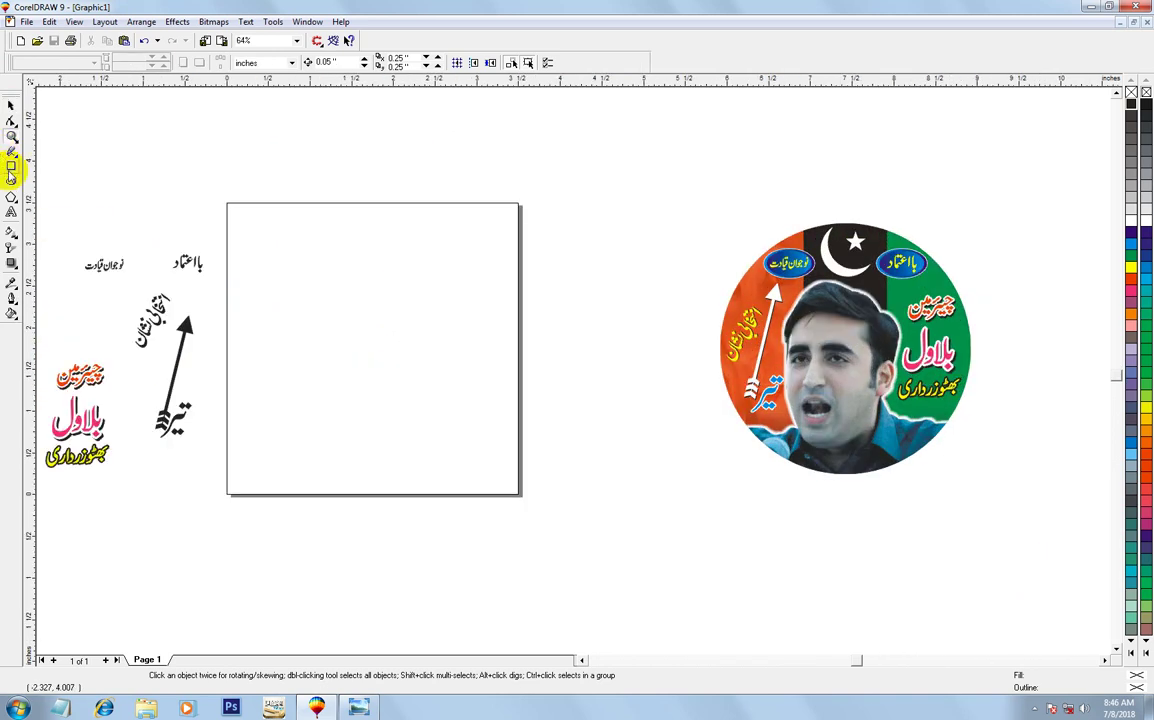
# Draw a circle, size it to 3.0 inches, and centre it on the blank square page
pyautogui.click(12, 182)
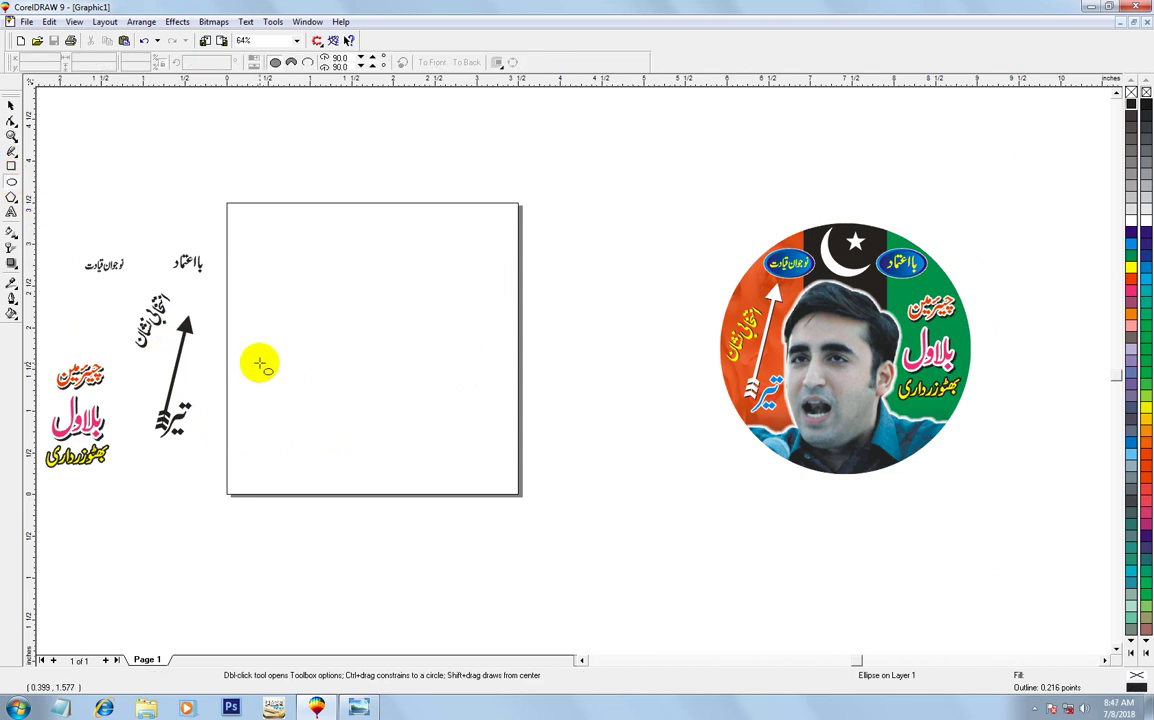
pyautogui.moveTo(276, 262); pyautogui.dragTo(197, 217)
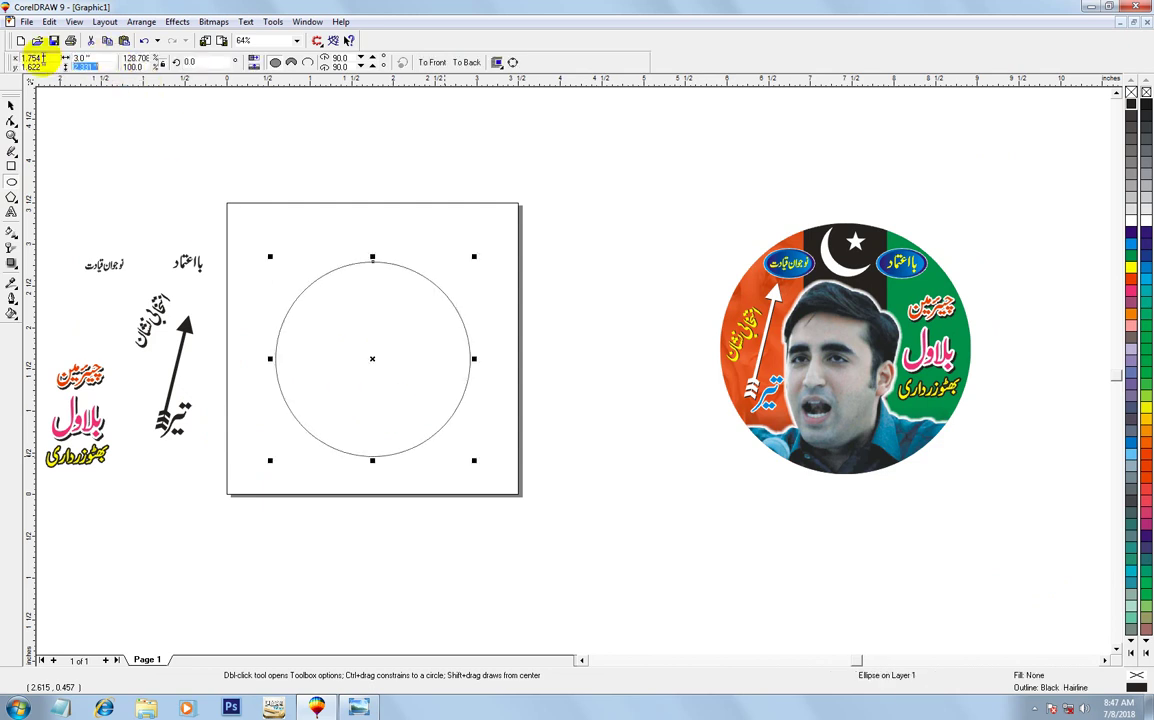
pyautogui.write('3.0')
pyautogui.press('Return')
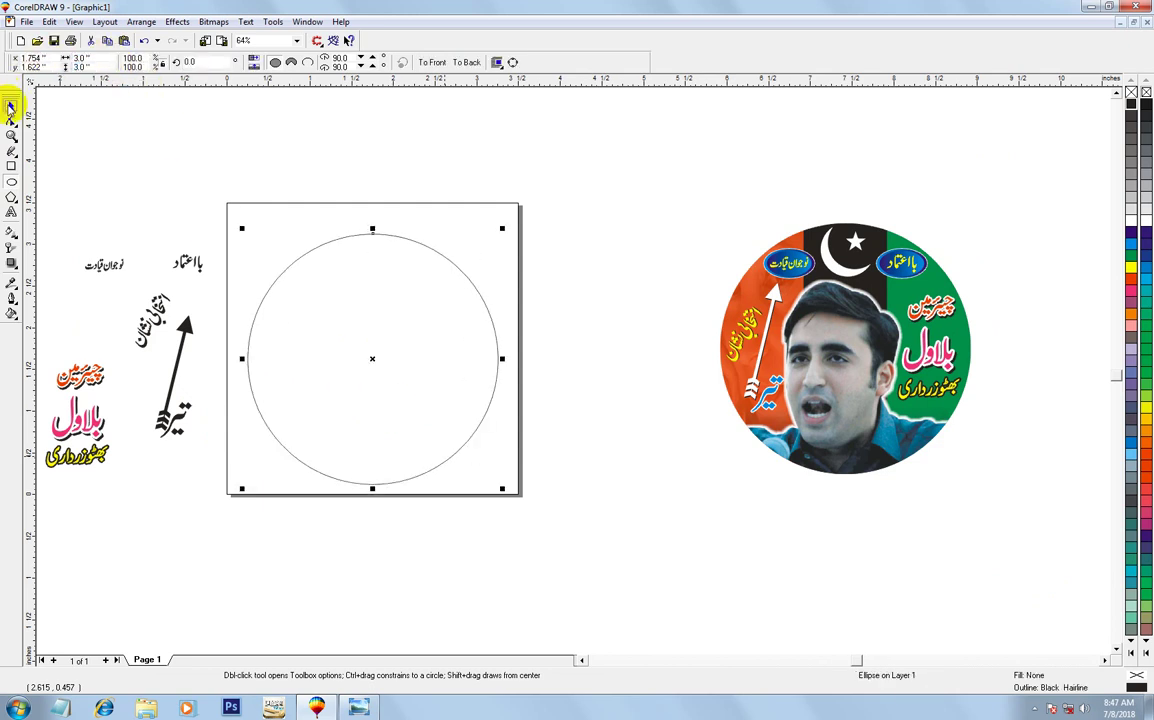
pyautogui.click(10, 105)
pyautogui.press('p')
pyautogui.click(472, 180)
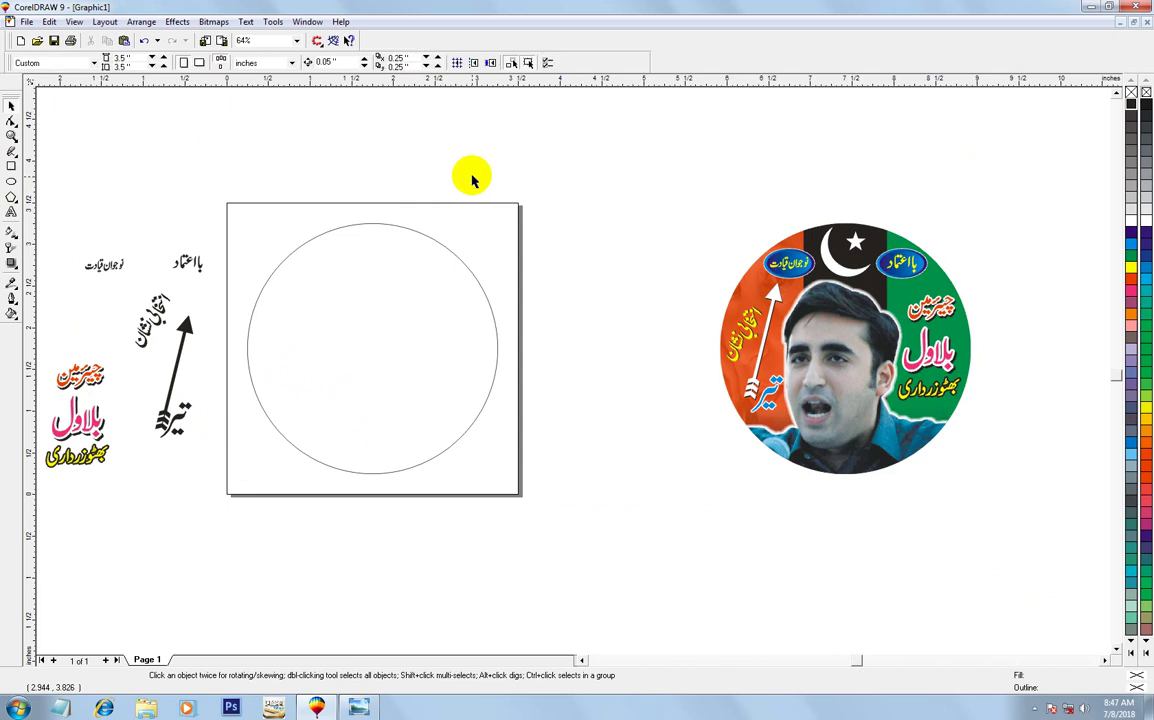
pyautogui.scroll(-1, 465, 290)
pyautogui.moveTo(185, 201); pyautogui.dragTo(572, 415)
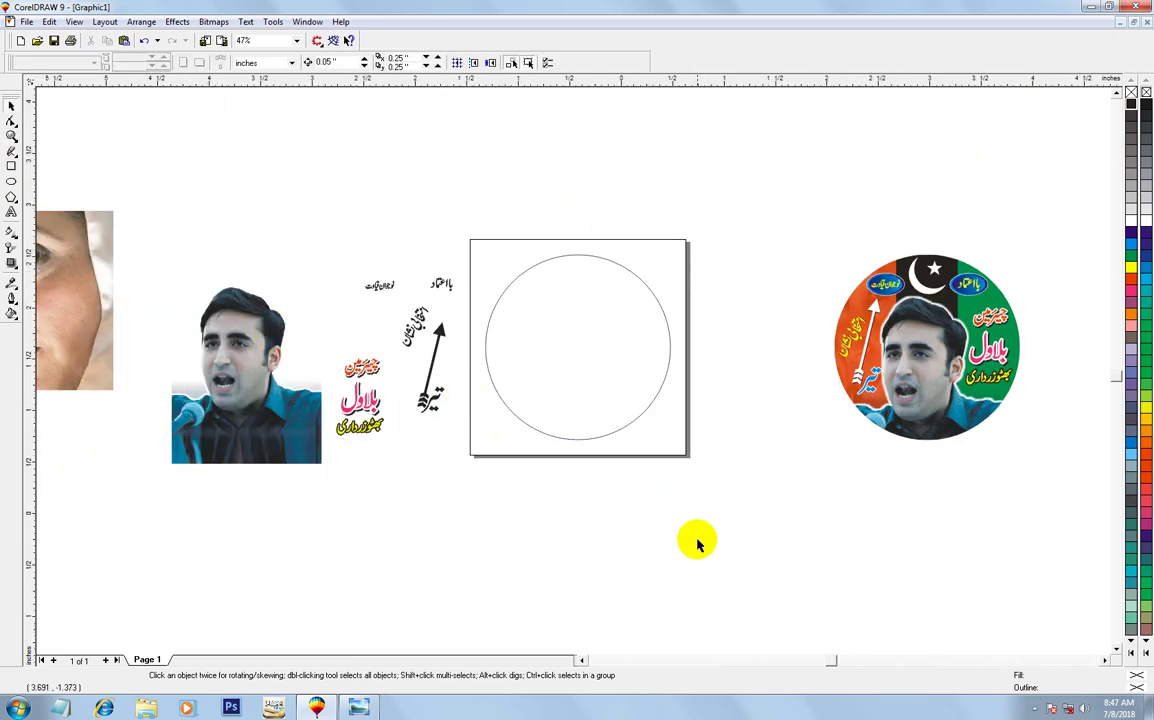
pyautogui.scroll(1, 697, 543)
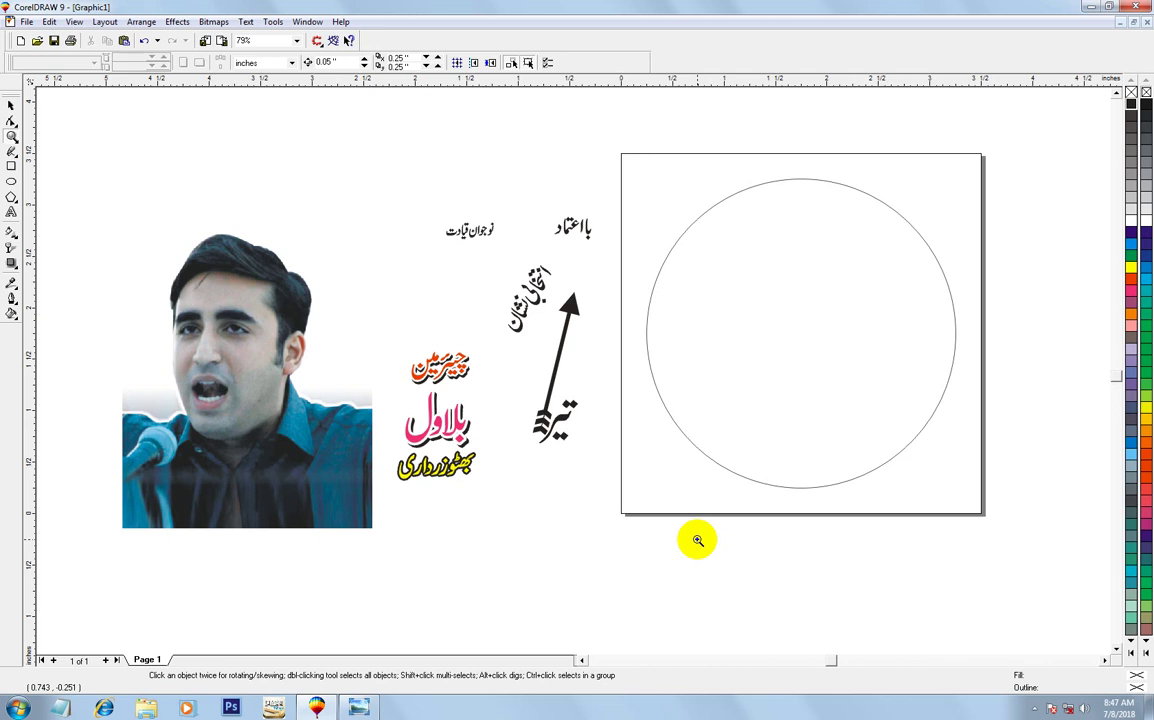
pyautogui.scroll(-2, 697, 540)
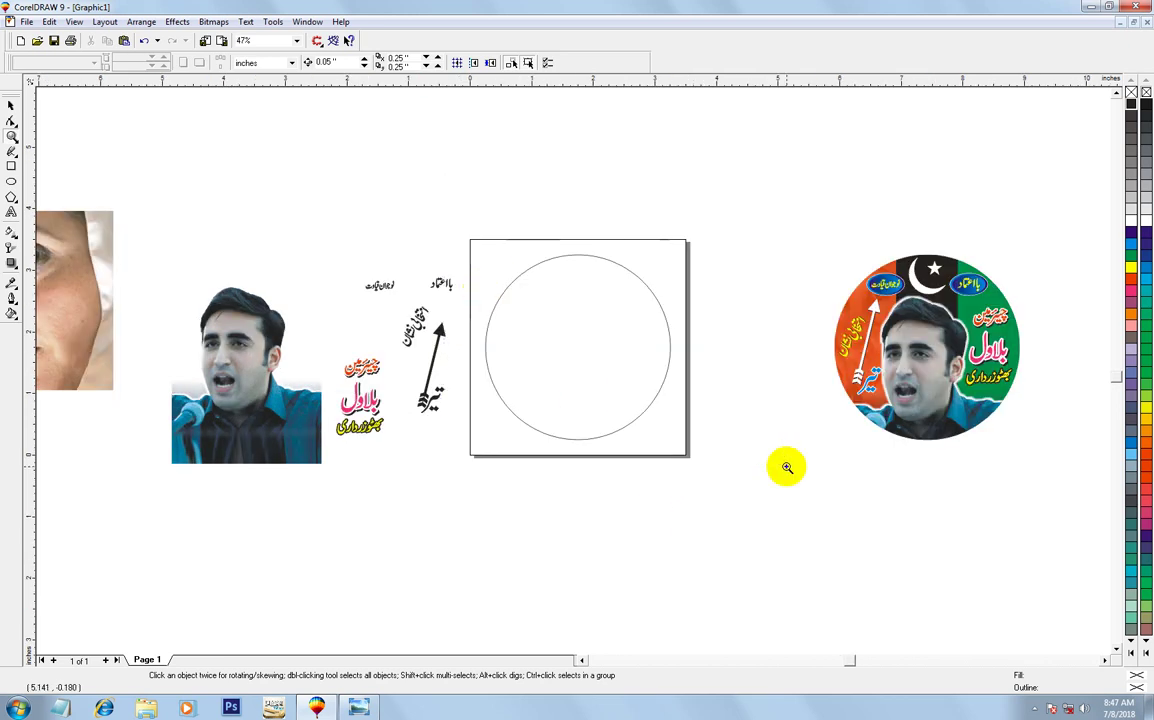
pyautogui.scroll(3, 786, 466)
# Draw a tall narrow stripe above the page and mirror-copy it into three stripes
pyautogui.click(11, 166)
pyautogui.moveTo(327, 108); pyautogui.dragTo(370, 226)
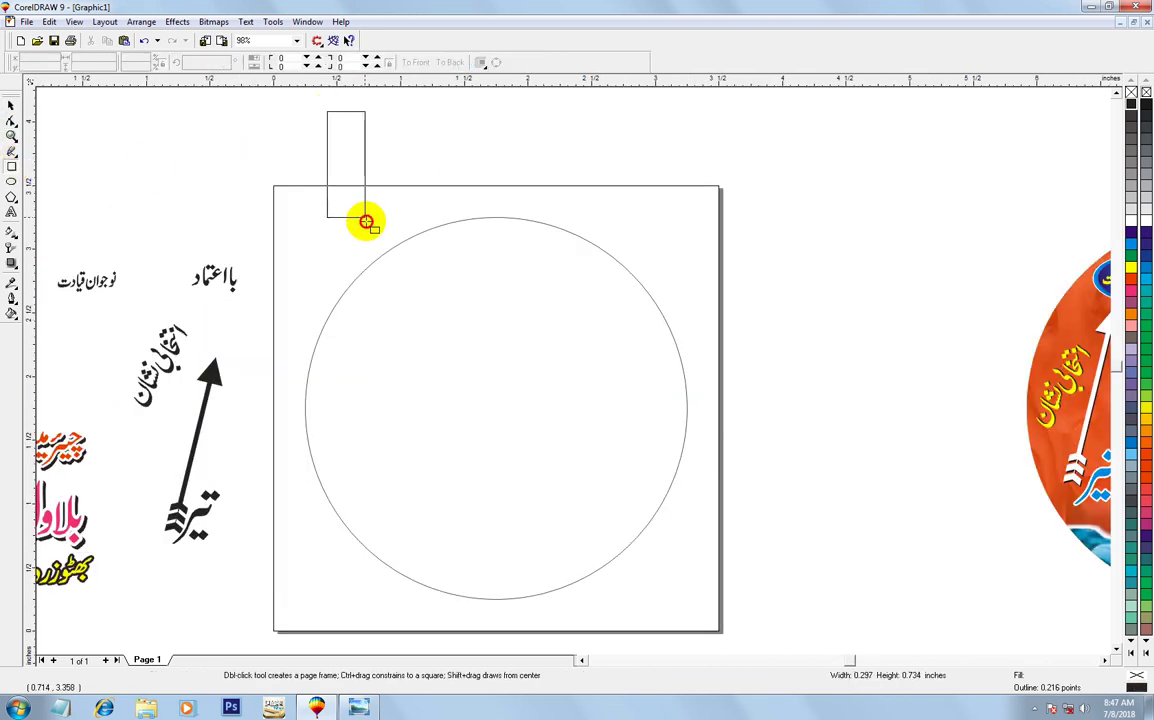
pyautogui.moveTo(309, 99)
pyautogui.mouseDown()
pyautogui.moveTo(433, 275)
pyautogui.moveTo(595, 311)
pyautogui.mouseUp()
pyautogui.click(11, 105)
pyautogui.hotkey('ctrl', 'r')
pyautogui.click(368, 268)
# Fill the three stripes red, black and green from left to right
pyautogui.click(478, 292)
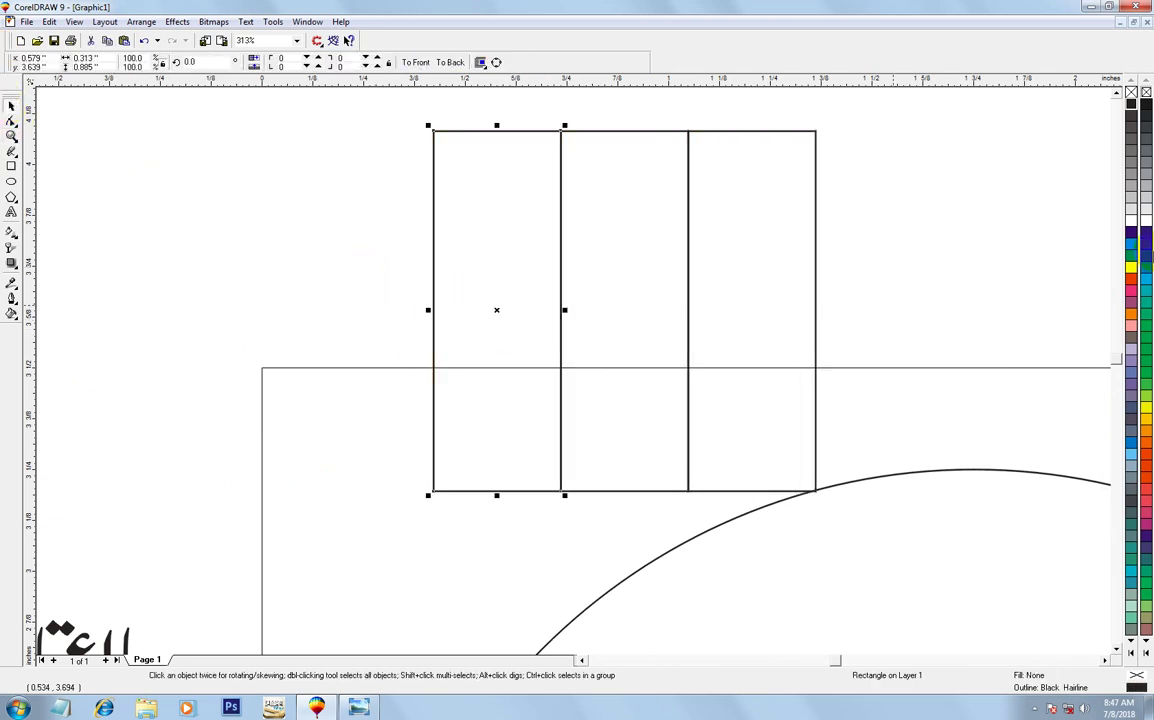
pyautogui.click(1131, 280)
pyautogui.click(636, 315)
pyautogui.click(1131, 104)
pyautogui.click(760, 322)
pyautogui.click(1131, 255)
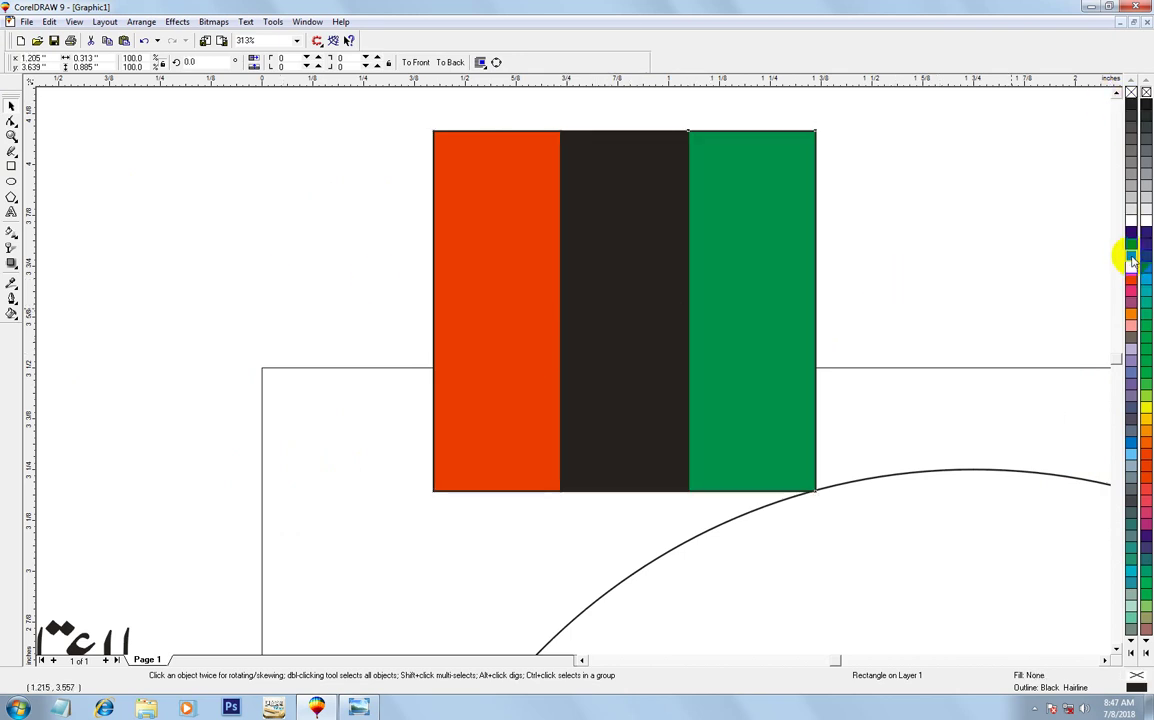
# Remove the outlines from all three stripes and group them into one flag
pyautogui.click(332, 195)
pyautogui.moveTo(384, 105); pyautogui.dragTo(858, 556)
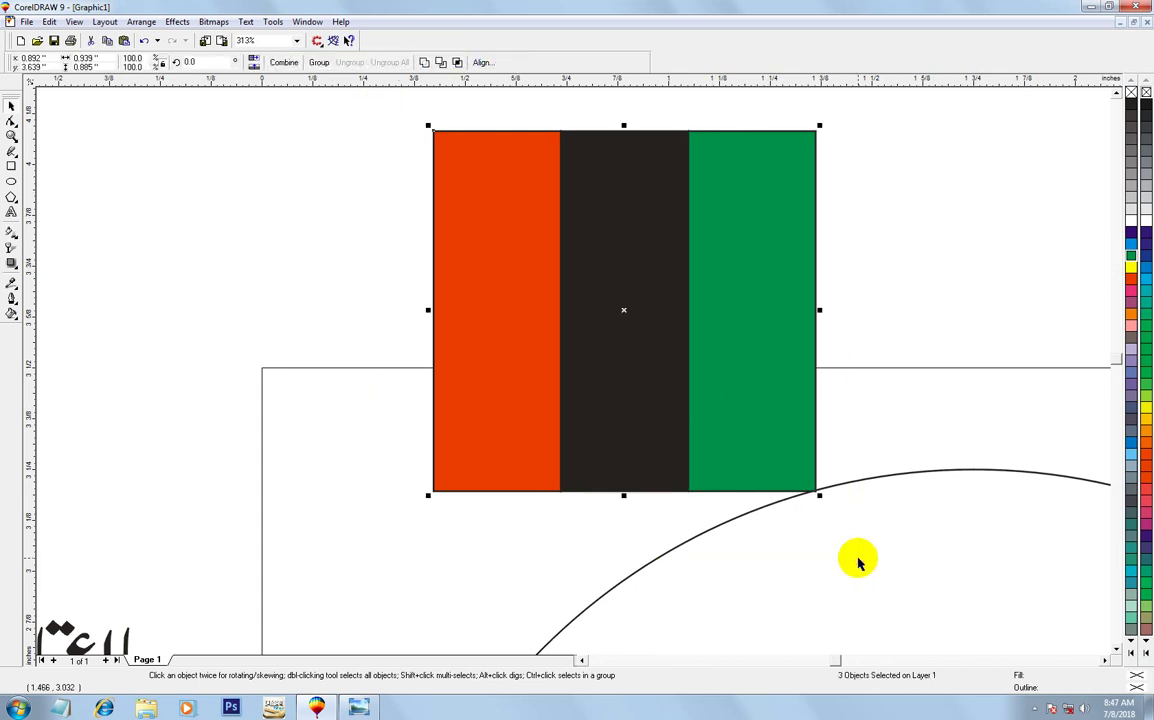
pyautogui.rightClick(1130, 93)
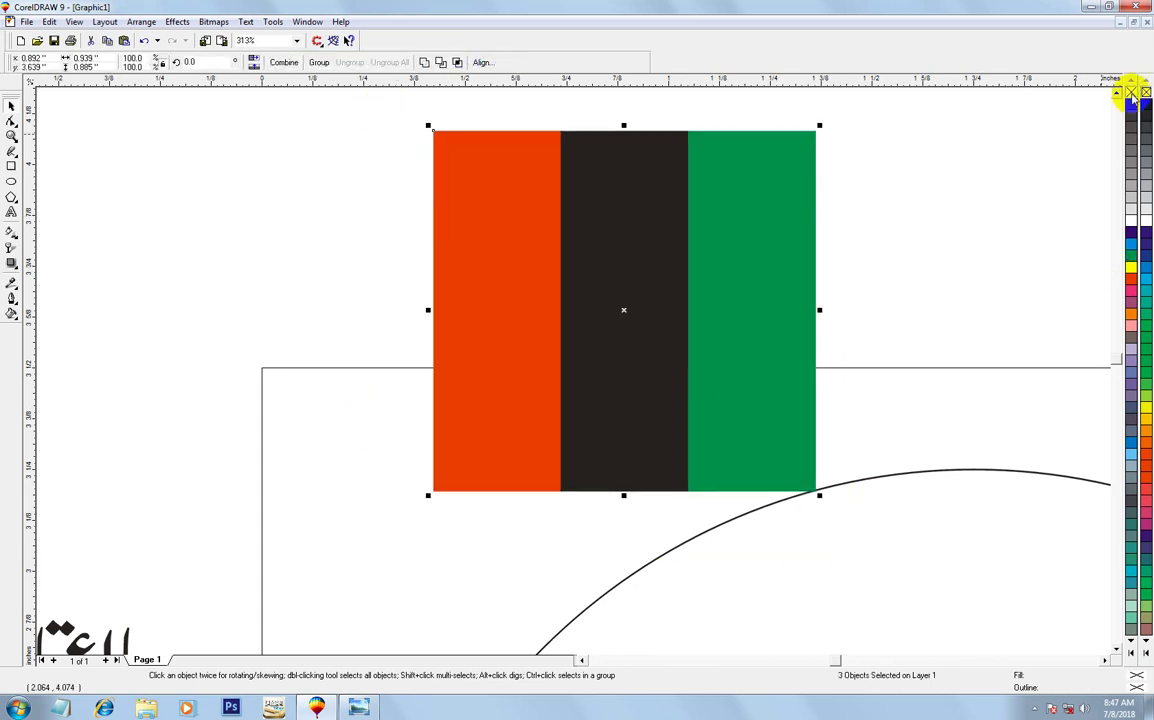
pyautogui.hotkey('ctrl', 'g')
pyautogui.press('F3')
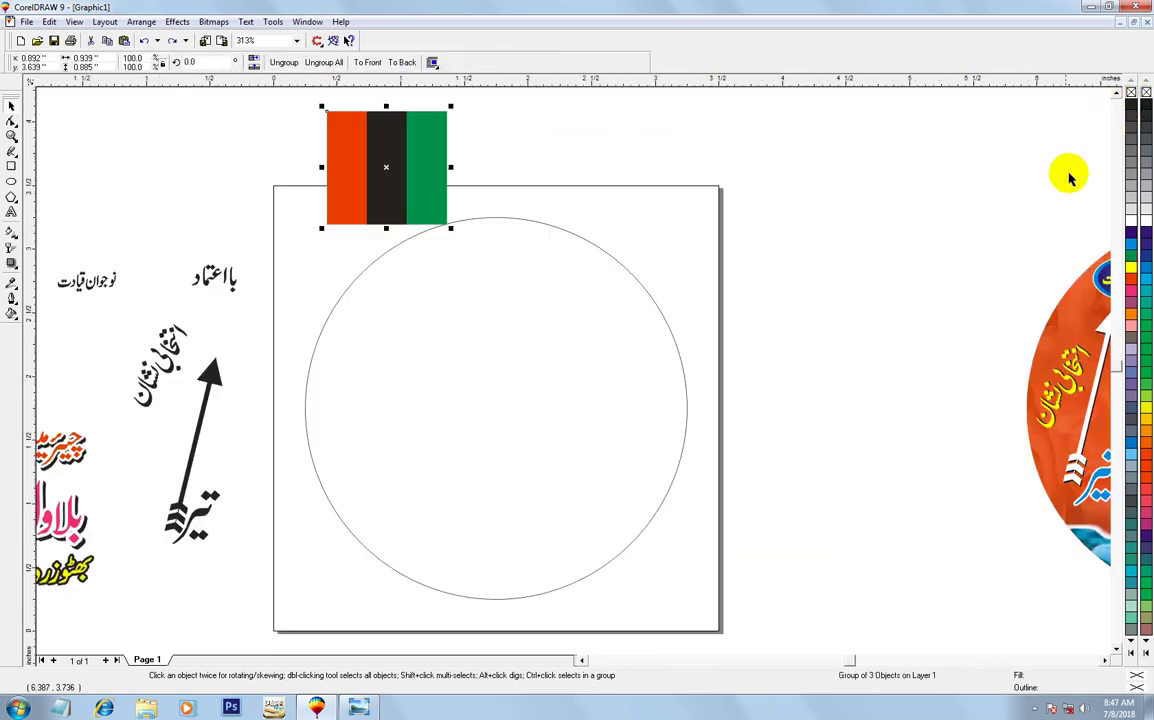
# Resize the flag to 3 by 3 inches and centre it on the page
pyautogui.click(88, 58)
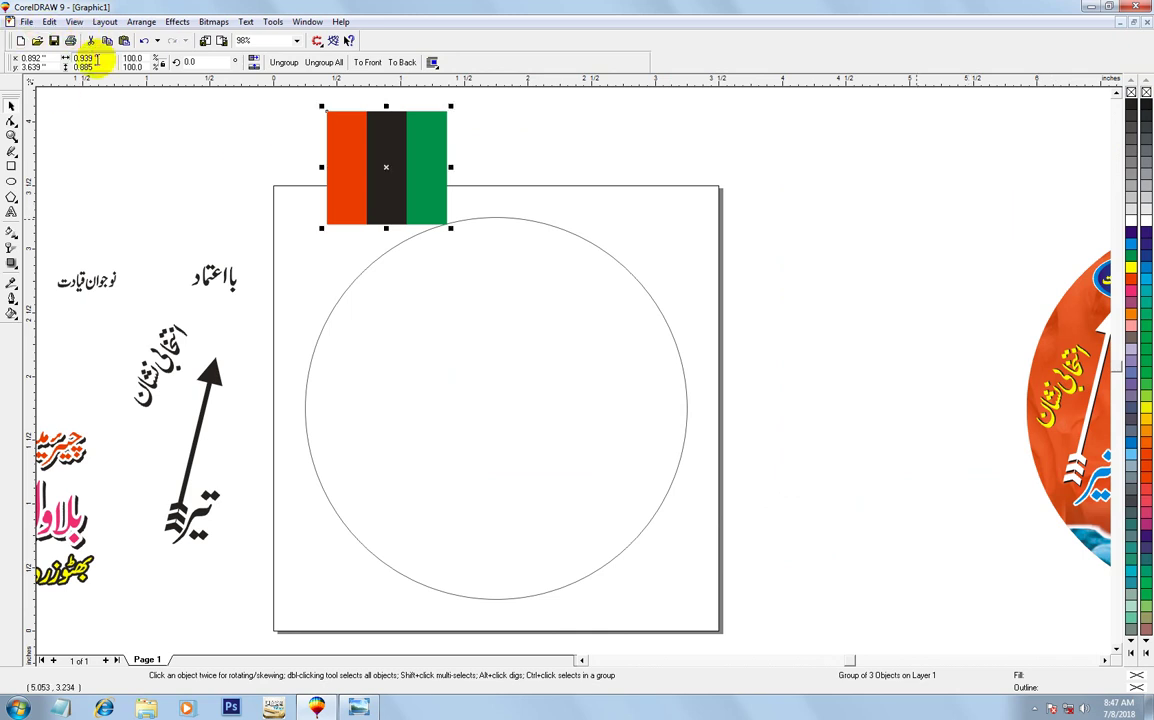
pyautogui.write('3')
pyautogui.press('Tab')
pyautogui.write('3')
pyautogui.press('Return')
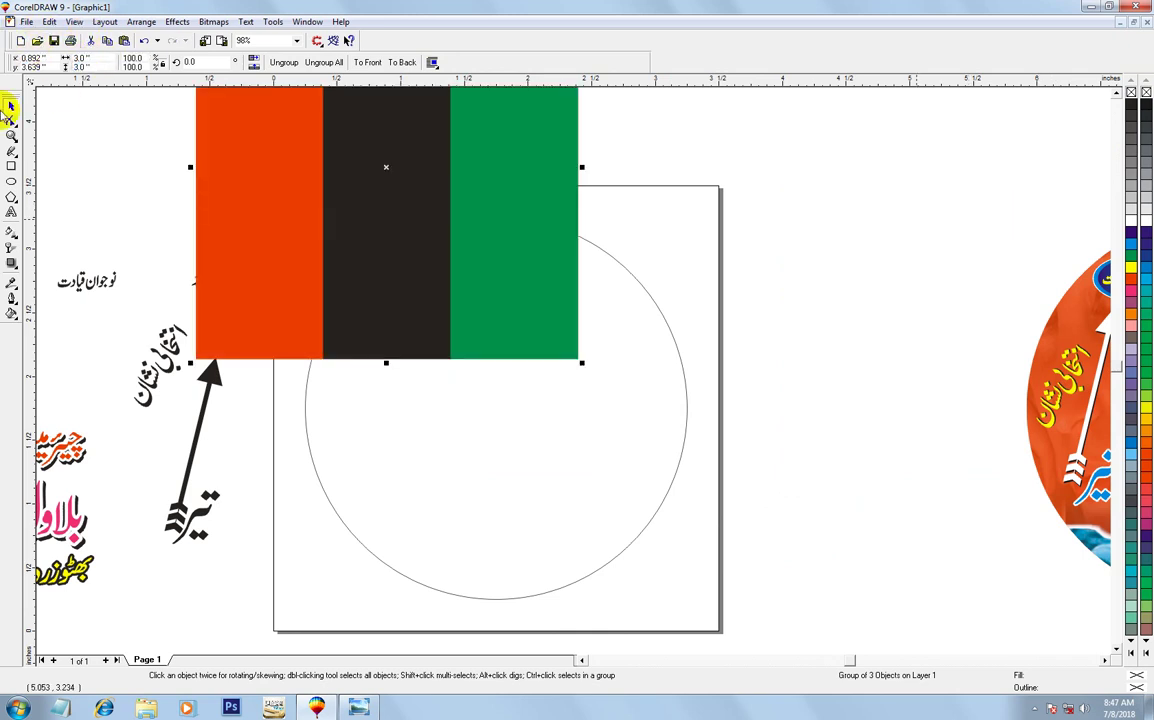
pyautogui.press('c')
pyautogui.press('e')
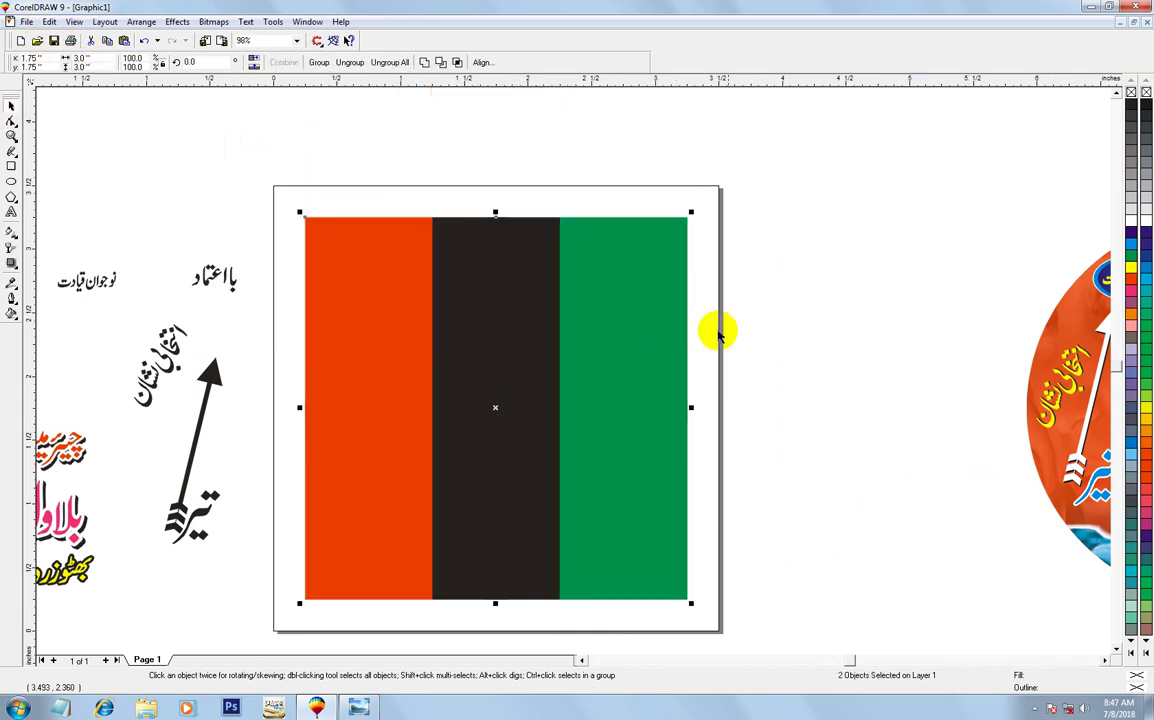
# PowerClip the striped flag inside the circle and drag the face photo over it
pyautogui.click(597, 375)
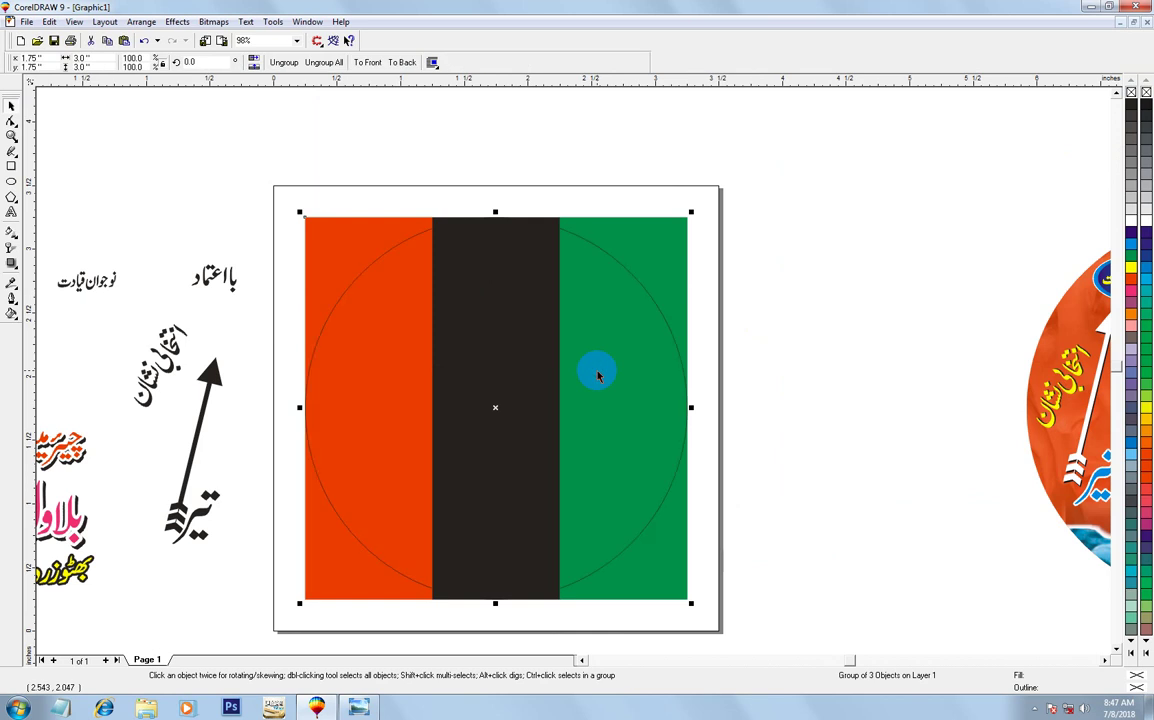
pyautogui.click(598, 376)
pyautogui.press('F3')
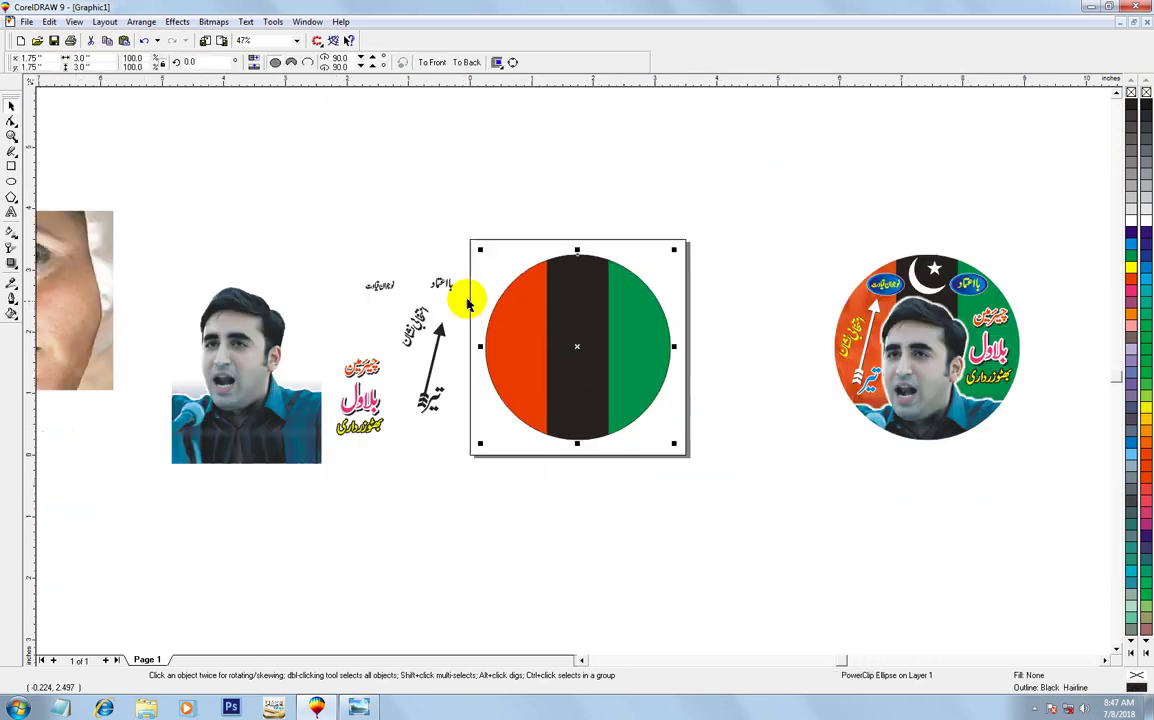
pyautogui.click(103, 304)
pyautogui.moveTo(103, 304); pyautogui.dragTo(608, 274)
# Zoom in on the circle and PowerClip the face photo into it
pyautogui.press('z')
pyautogui.click(779, 498)
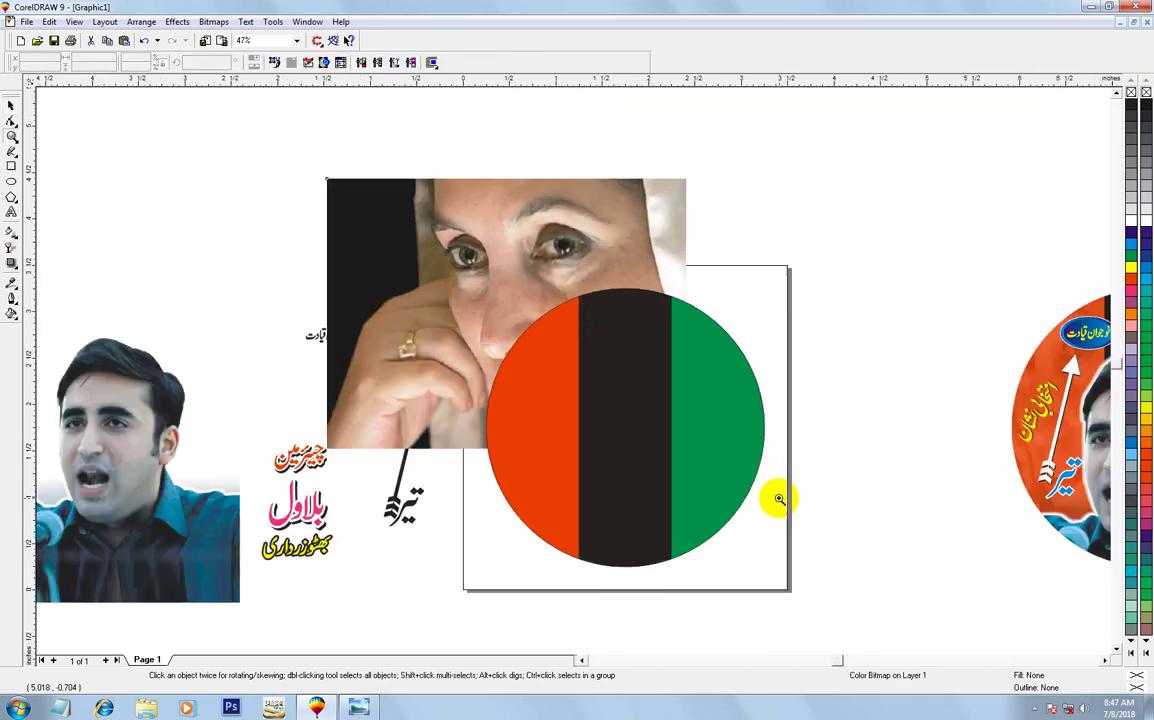
pyautogui.press('space')
pyautogui.click(682, 265)
pyautogui.click(530, 469)
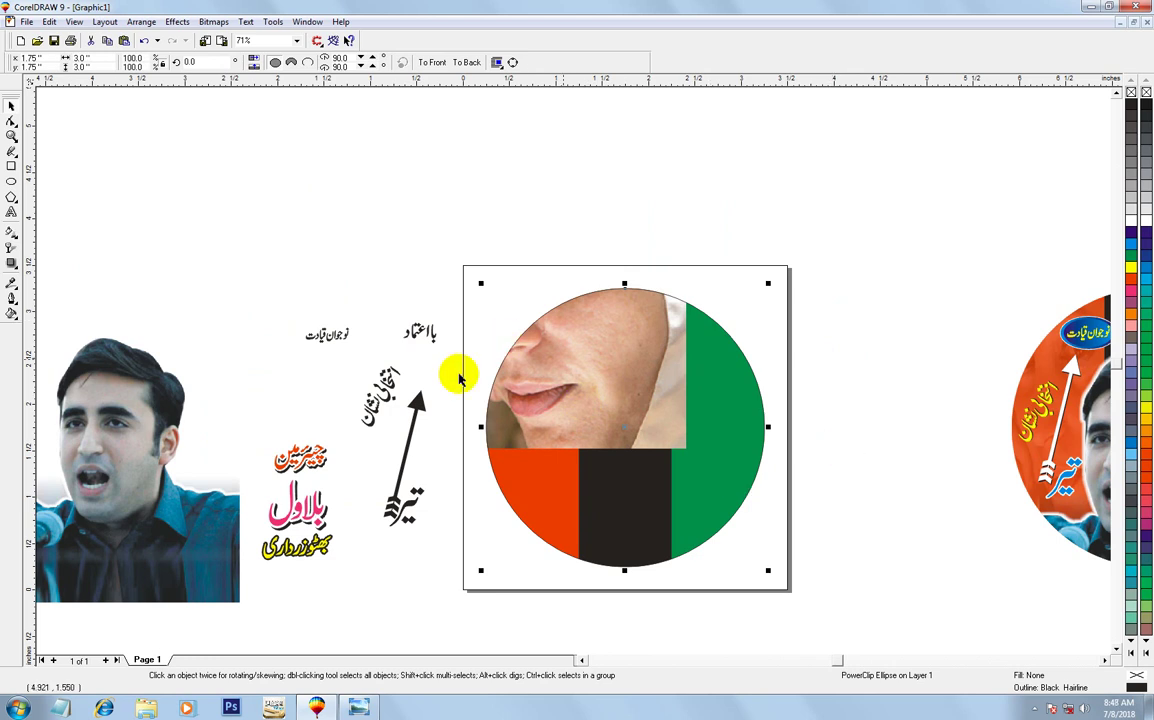
# Edit the circle's contents, place the face photo in the red stripe, and move it down
pyautogui.keyDown('ctrl'); pyautogui.click(587, 291); pyautogui.keyUp('ctrl')
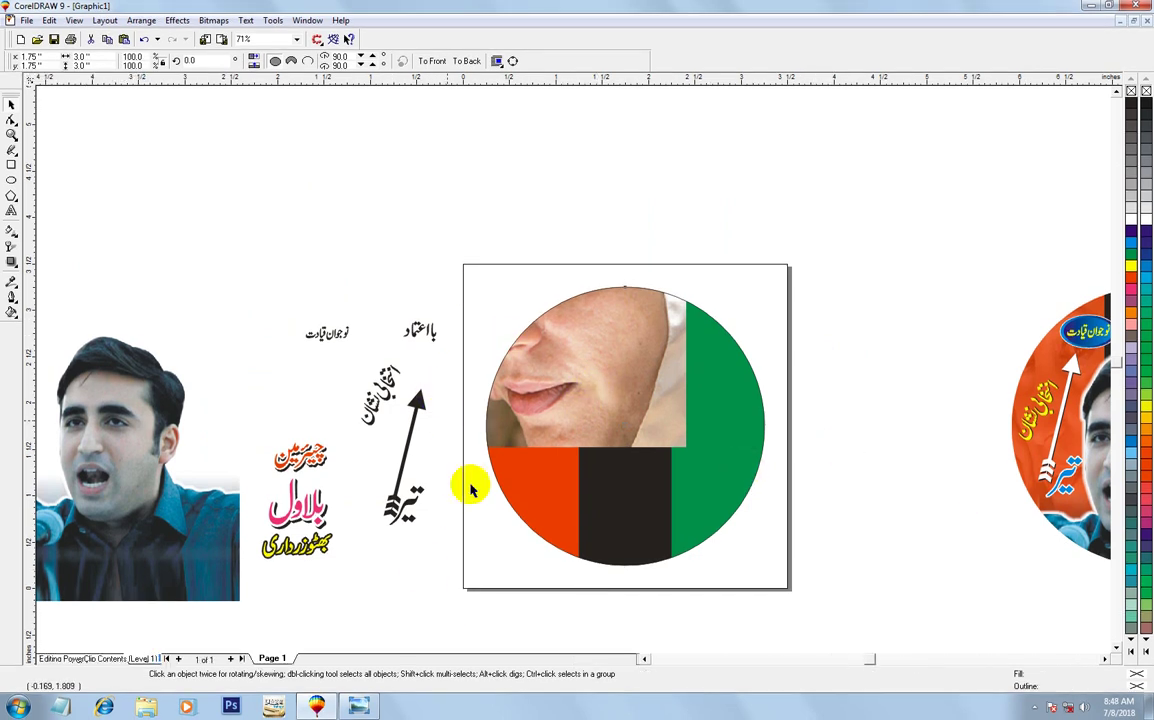
pyautogui.click(556, 501)
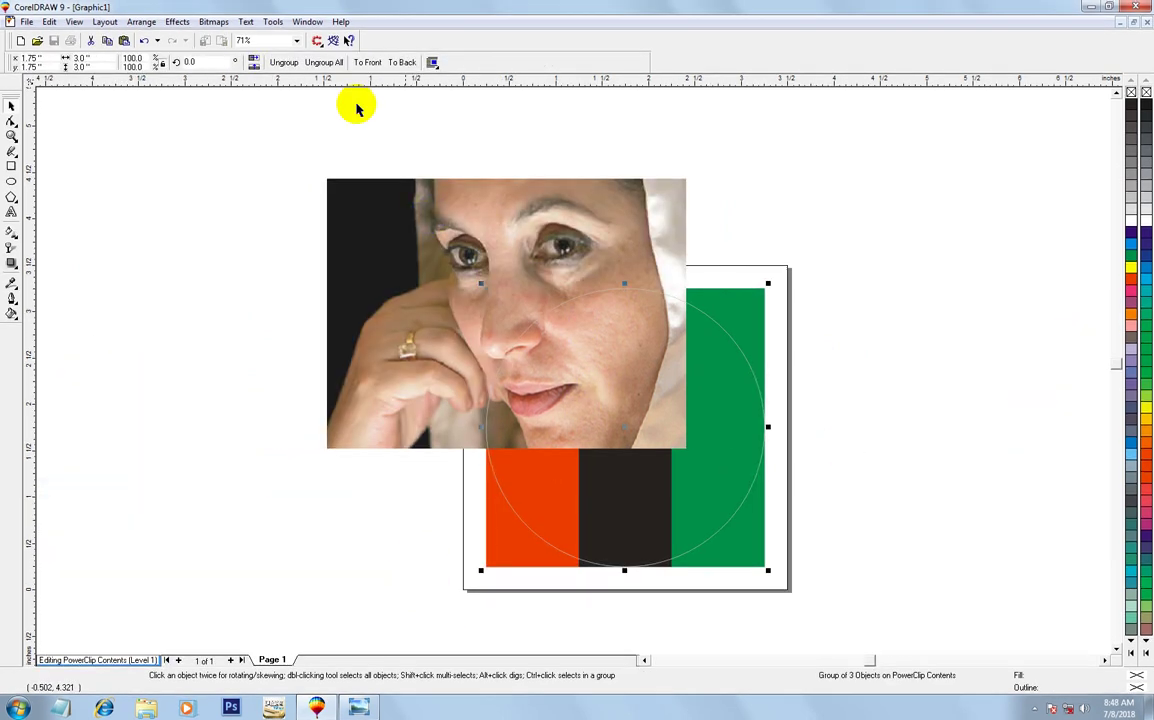
pyautogui.click(251, 232)
pyautogui.click(487, 247)
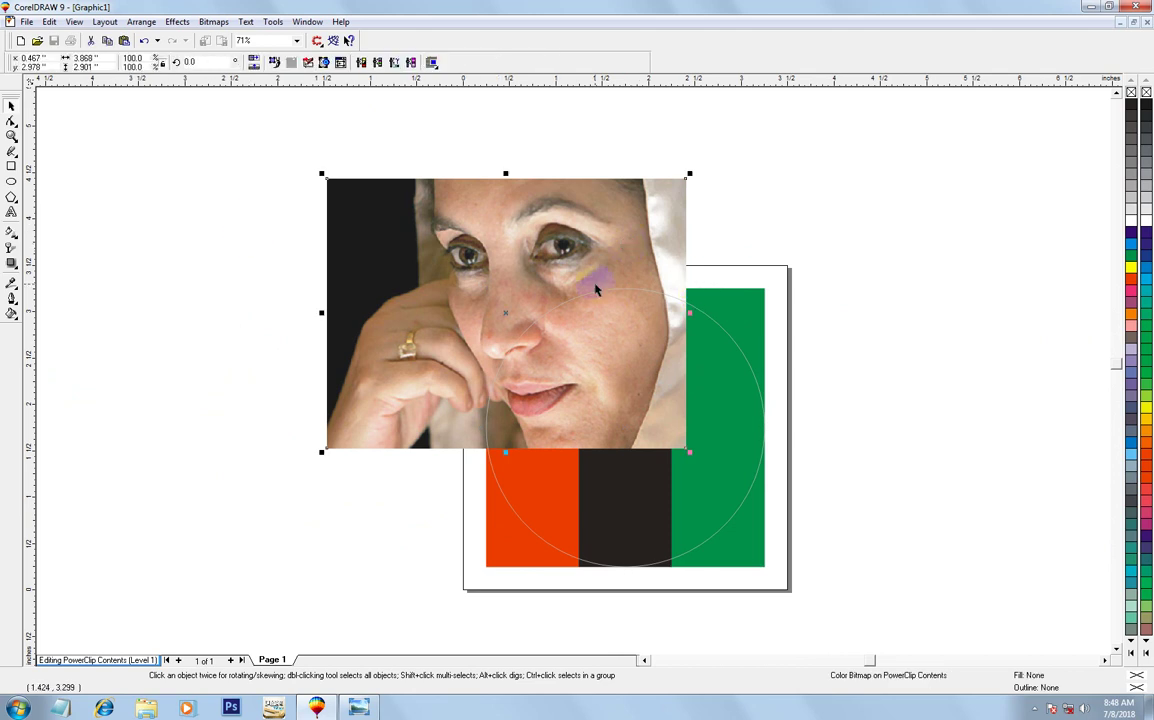
pyautogui.click(522, 500)
pyautogui.keyDown('ctrl'); pyautogui.click(549, 412); pyautogui.keyUp('ctrl')
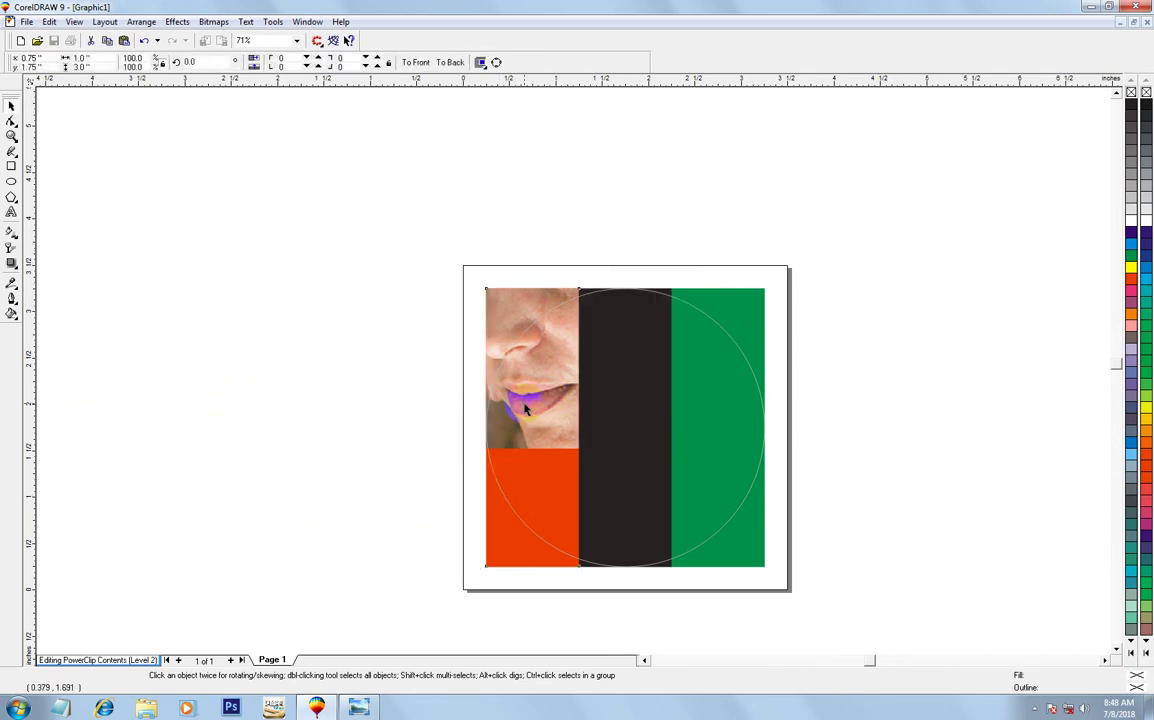
pyautogui.moveTo(591, 441); pyautogui.dragTo(594, 480)
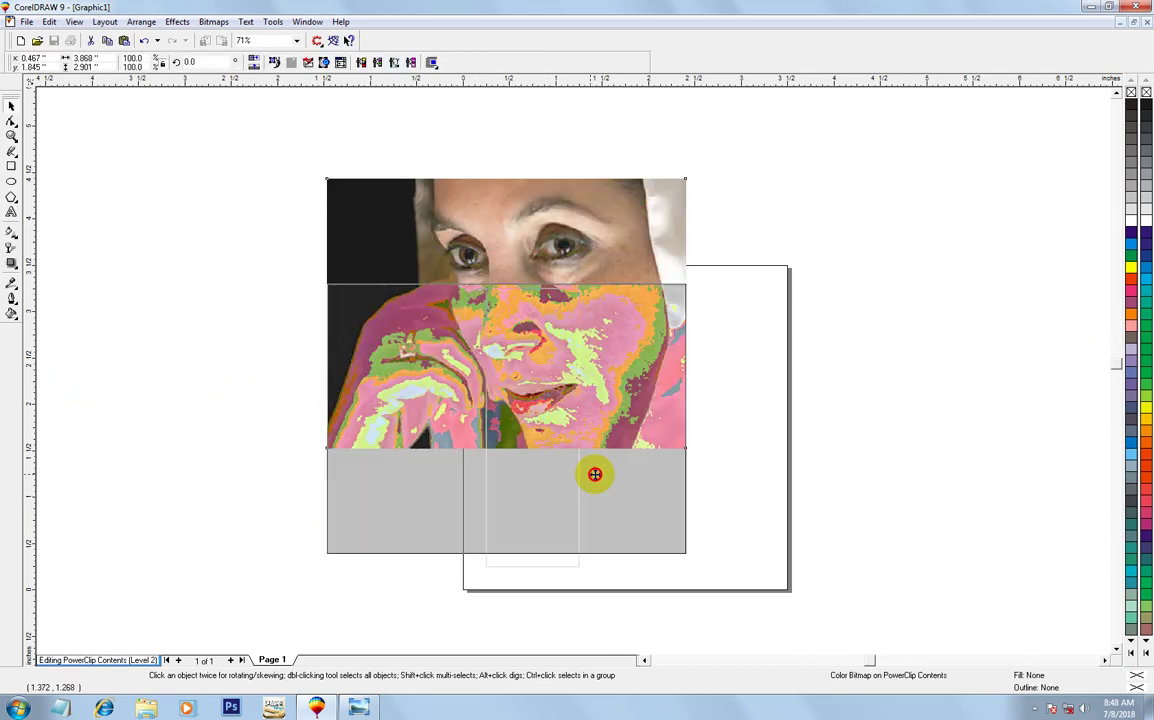
# Narrow the face photo to about 2.1 inches wide and convert it to a bitmap
pyautogui.press('F2')
pyautogui.moveTo(314, 268); pyautogui.dragTo(786, 611)
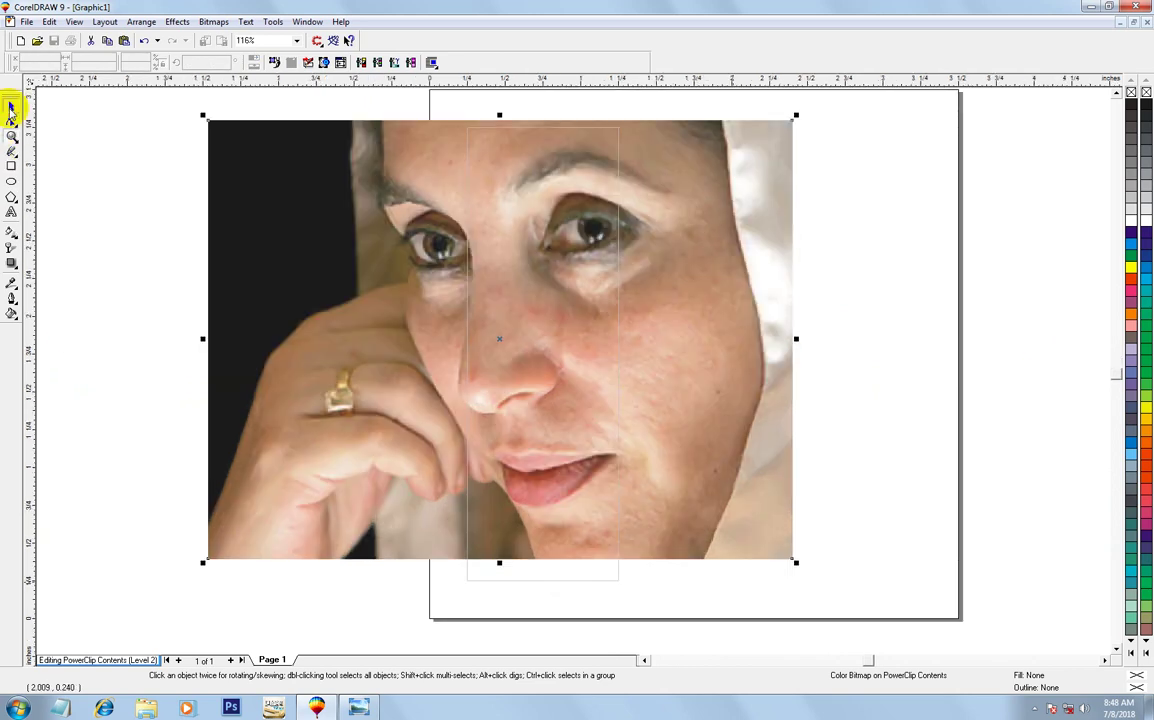
pyautogui.click(12, 108)
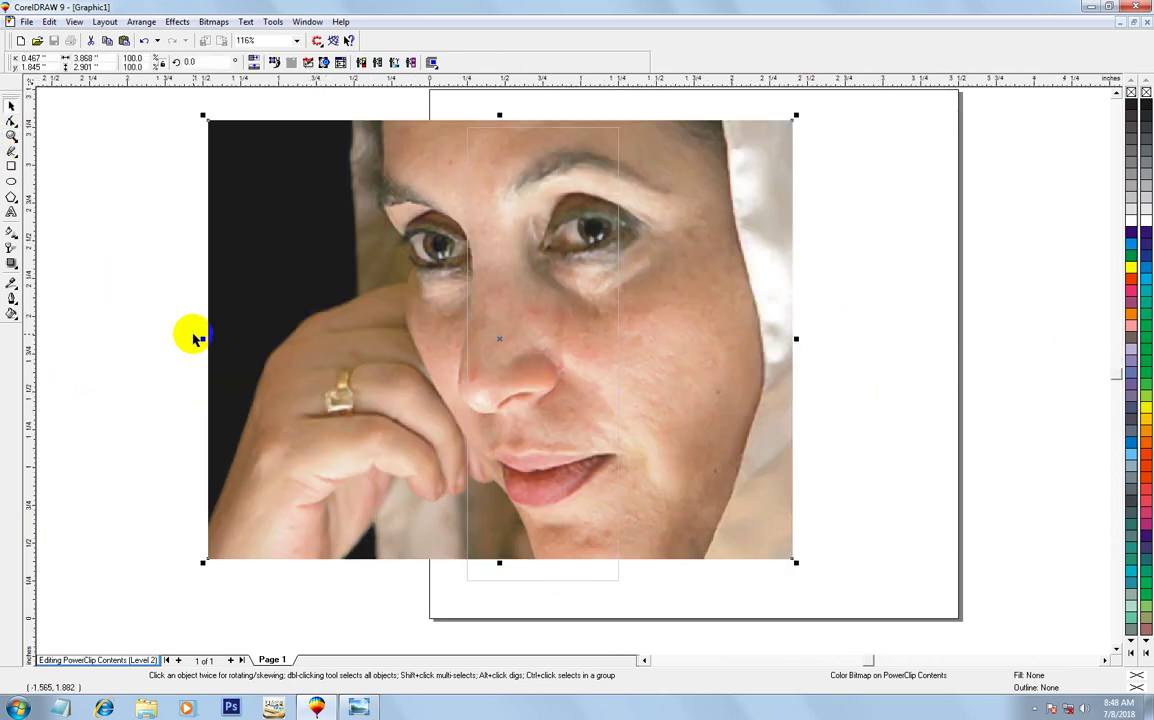
pyautogui.moveTo(202, 343); pyautogui.dragTo(340, 340)
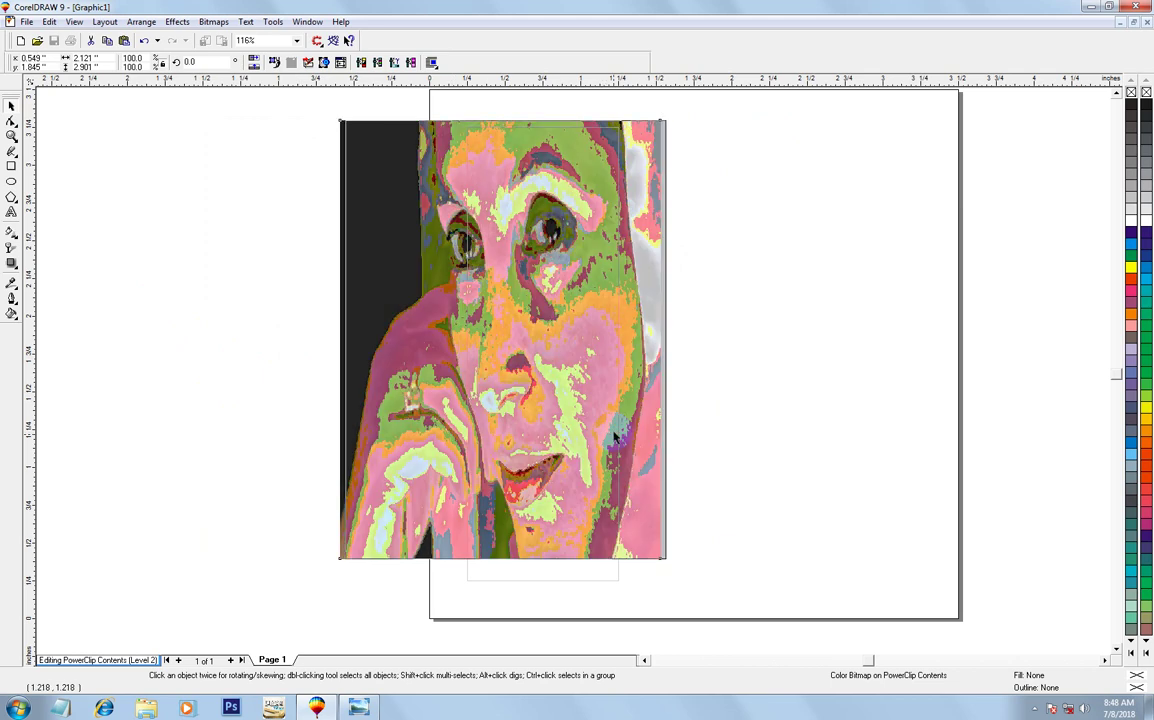
pyautogui.moveTo(588, 432); pyautogui.dragTo(613, 437)
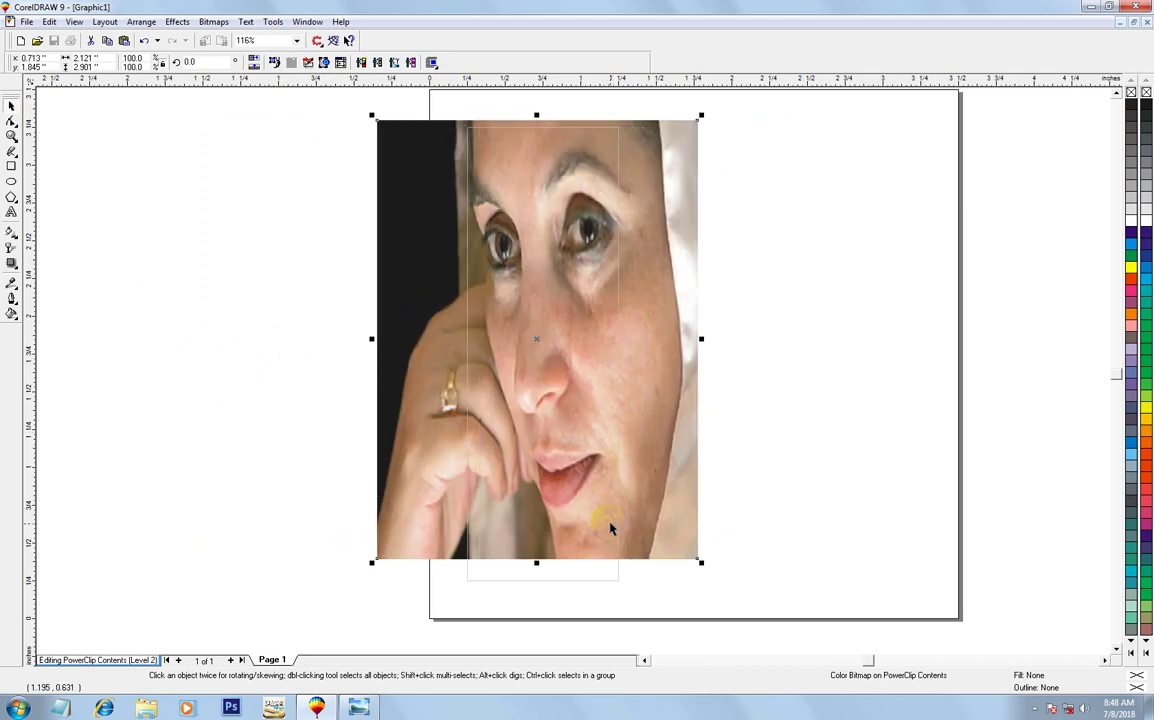
pyautogui.moveTo(611, 521); pyautogui.dragTo(611, 520)
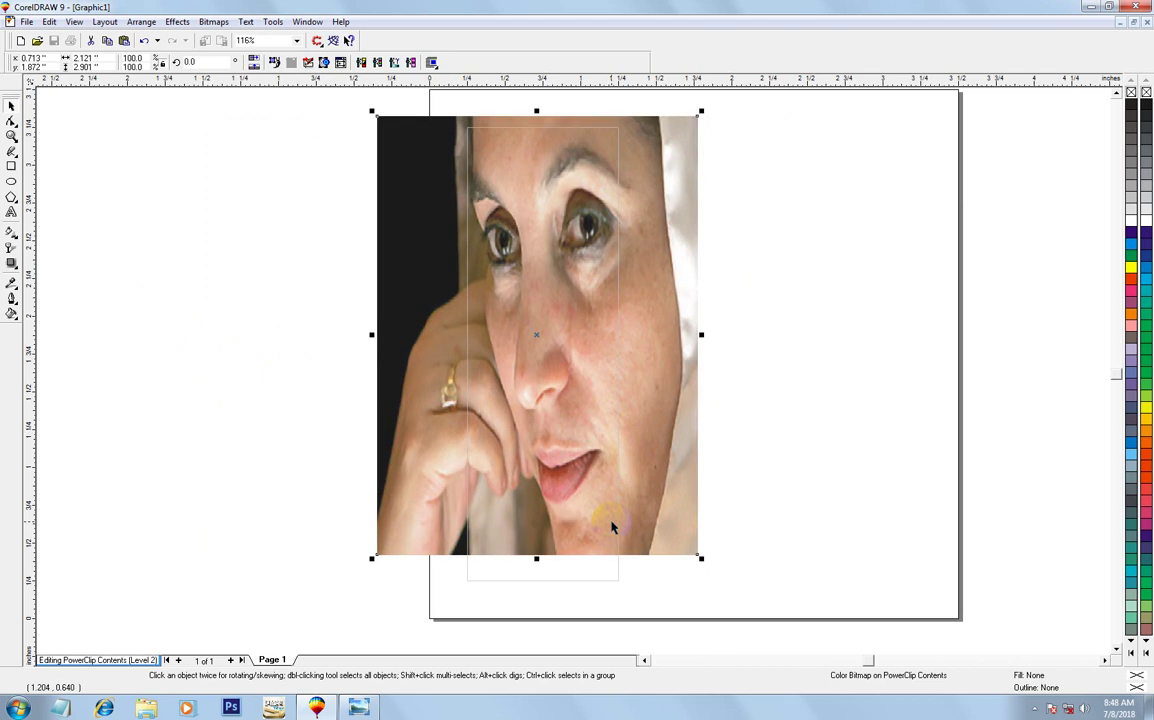
pyautogui.hotkey('alt', 'b')
pyautogui.press('v')
pyautogui.press('Return')
# Re-enter the clipped photo and shorten it from the bottom to 2.23 inches tall
pyautogui.keyDown('ctrl'); pyautogui.click(607, 515); pyautogui.keyUp('ctrl')
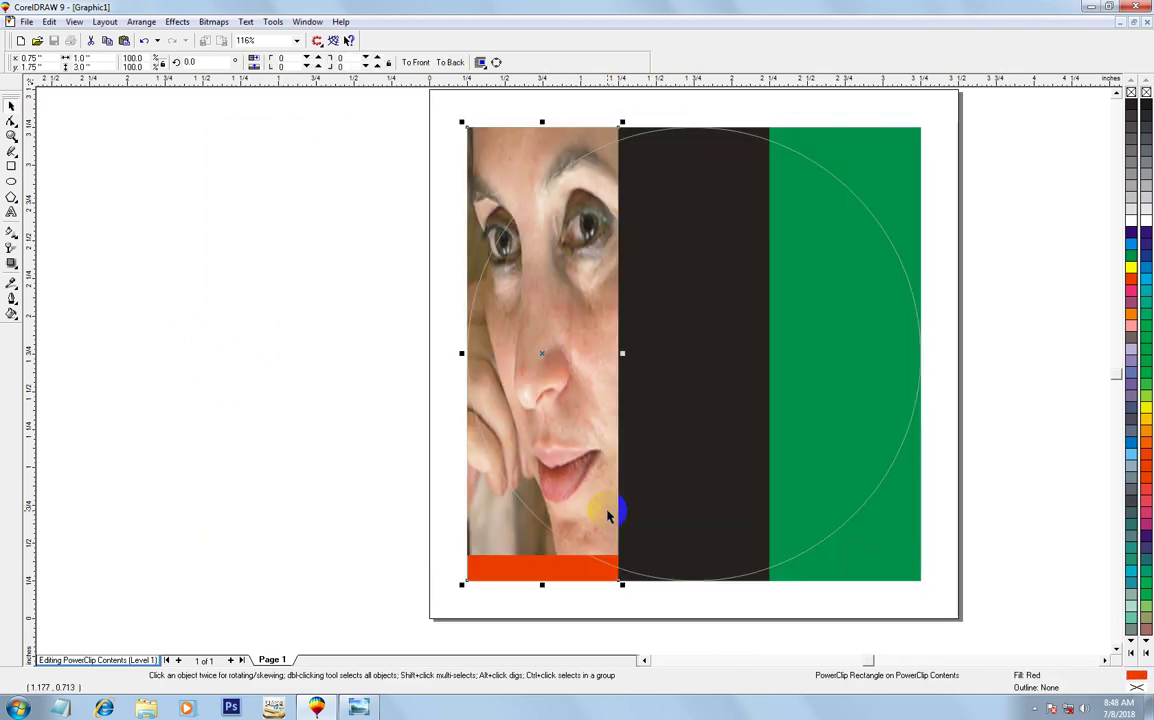
pyautogui.keyDown('ctrl'); pyautogui.click(605, 512); pyautogui.keyUp('ctrl')
pyautogui.click(585, 450)
pyautogui.moveTo(538, 559); pyautogui.dragTo(537, 510)
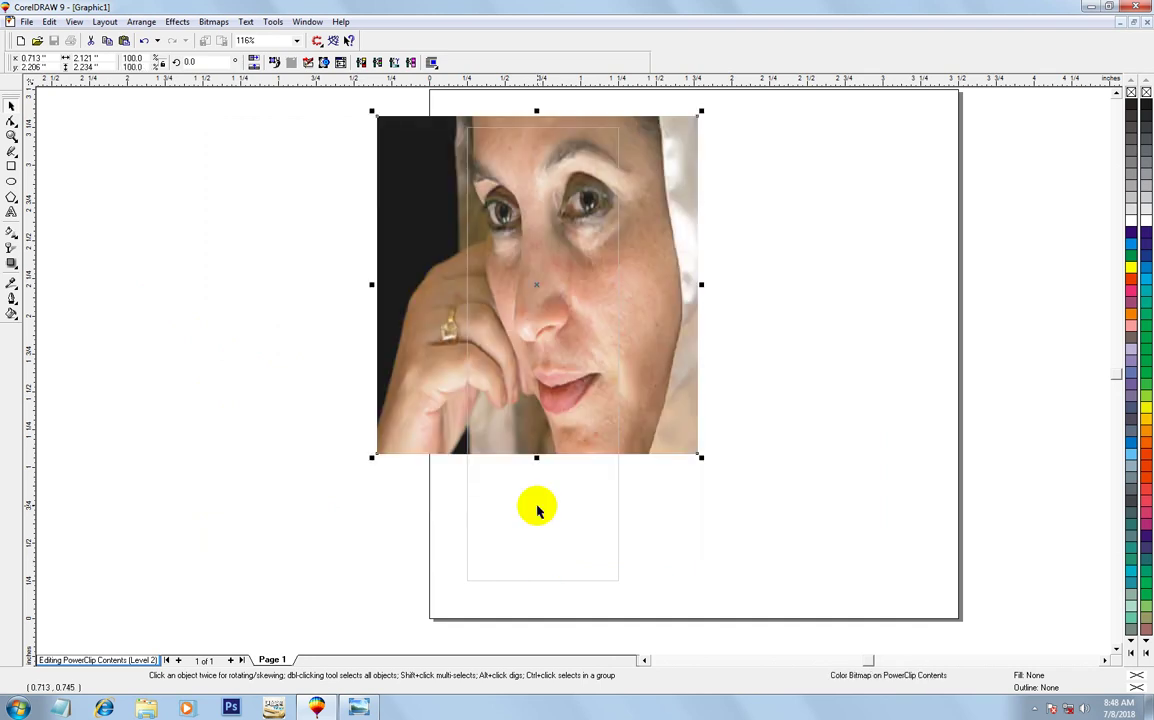
# Apply a fountain transparency fading the face photo to white toward the bottom
pyautogui.click(11, 256)
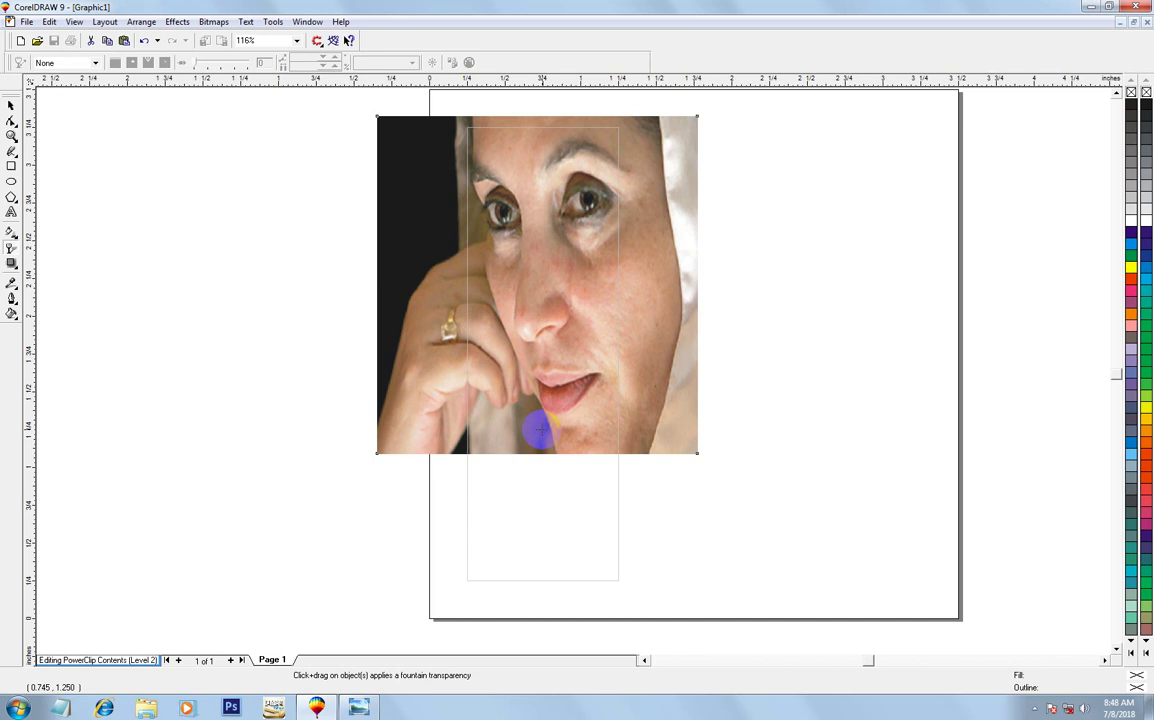
pyautogui.moveTo(540, 430); pyautogui.dragTo(541, 430)
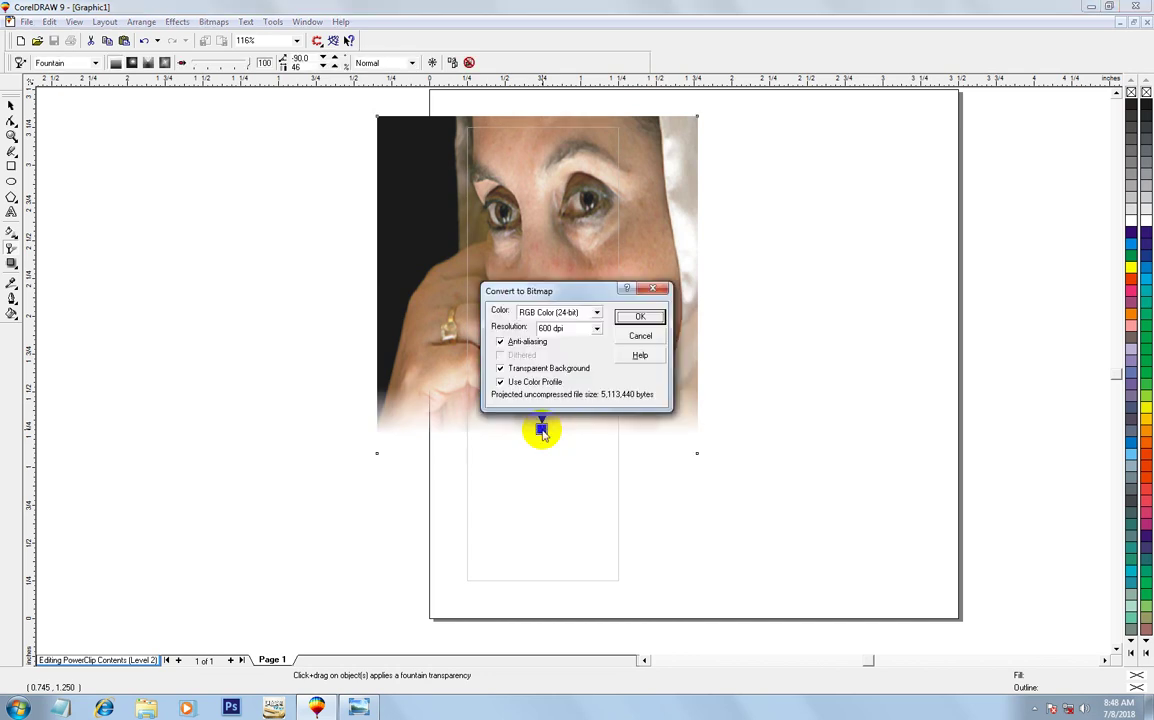
pyautogui.press('Return')
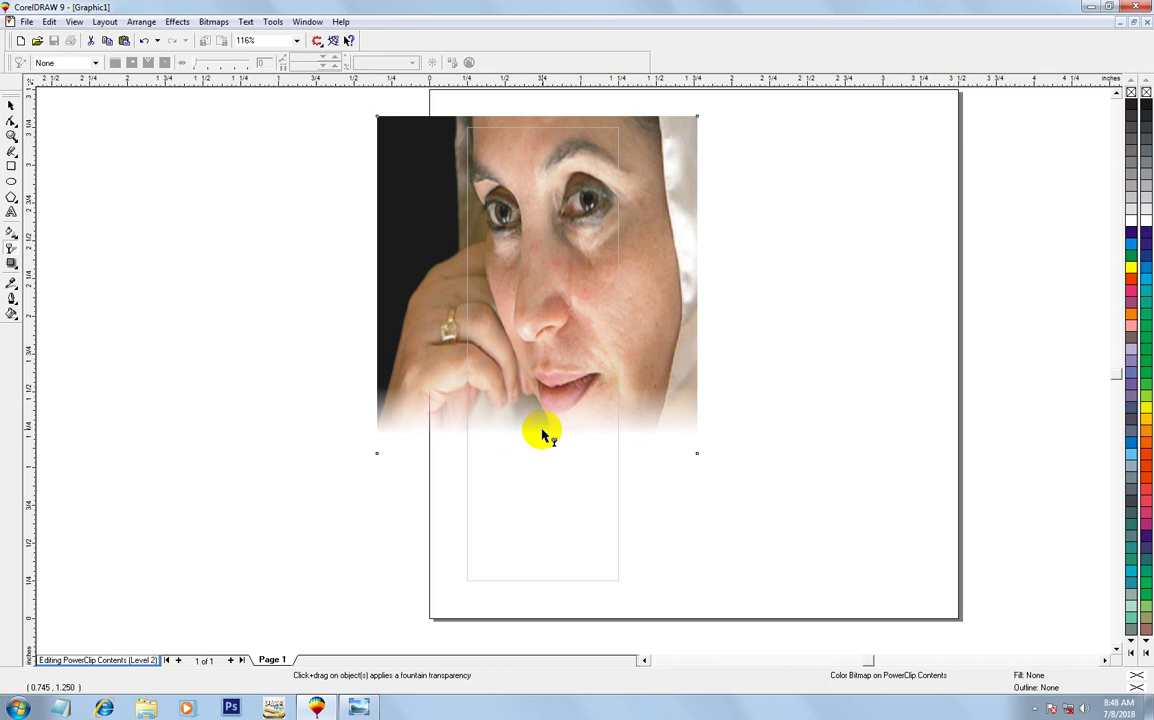
pyautogui.click(12, 104)
# Change the photo's transparency to Uniform at 75
pyautogui.click(11, 235)
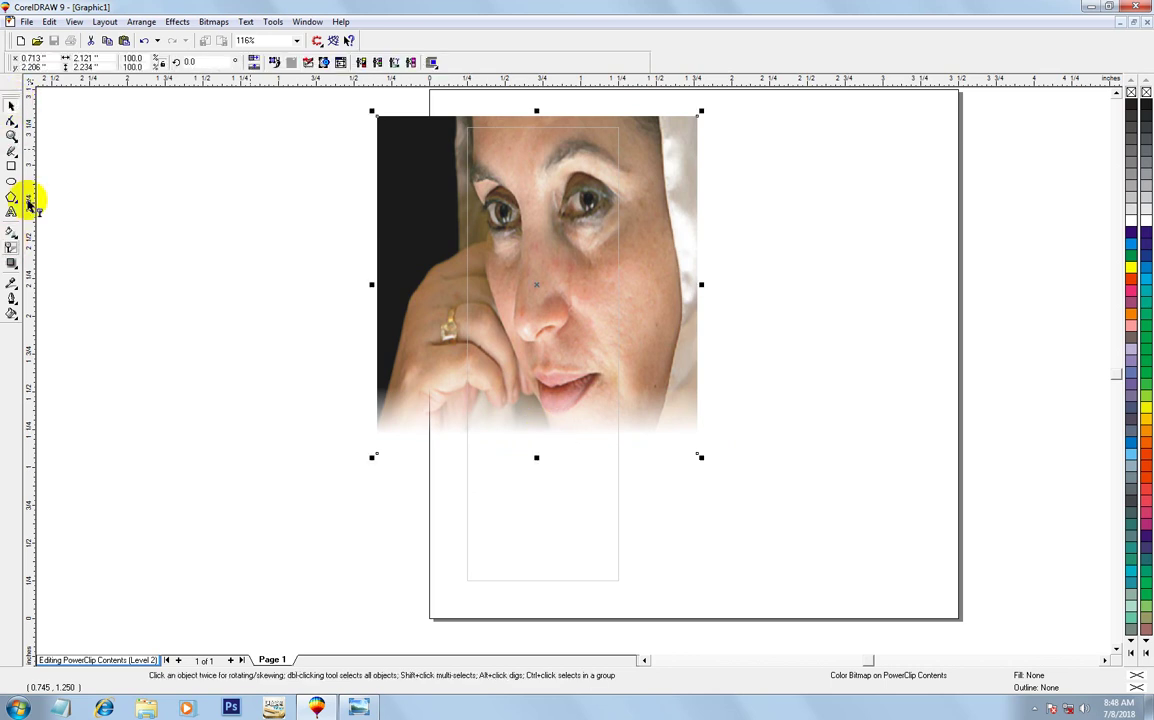
pyautogui.click(47, 63)
pyautogui.click(46, 76)
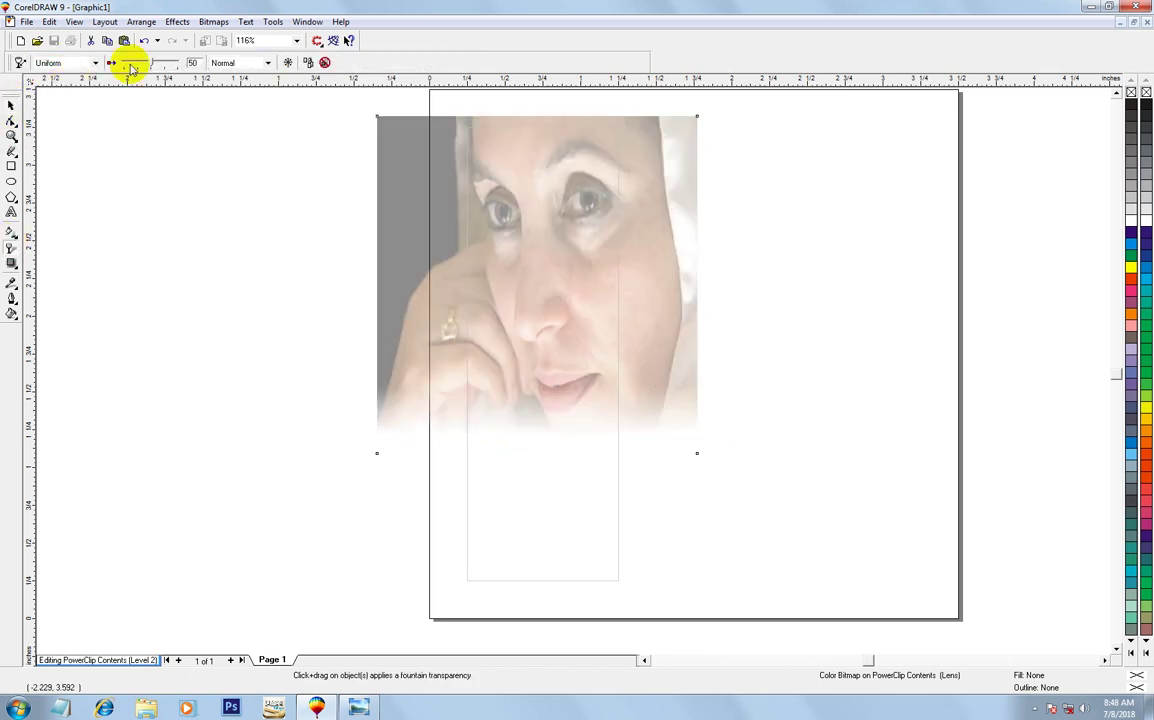
pyautogui.click(197, 63)
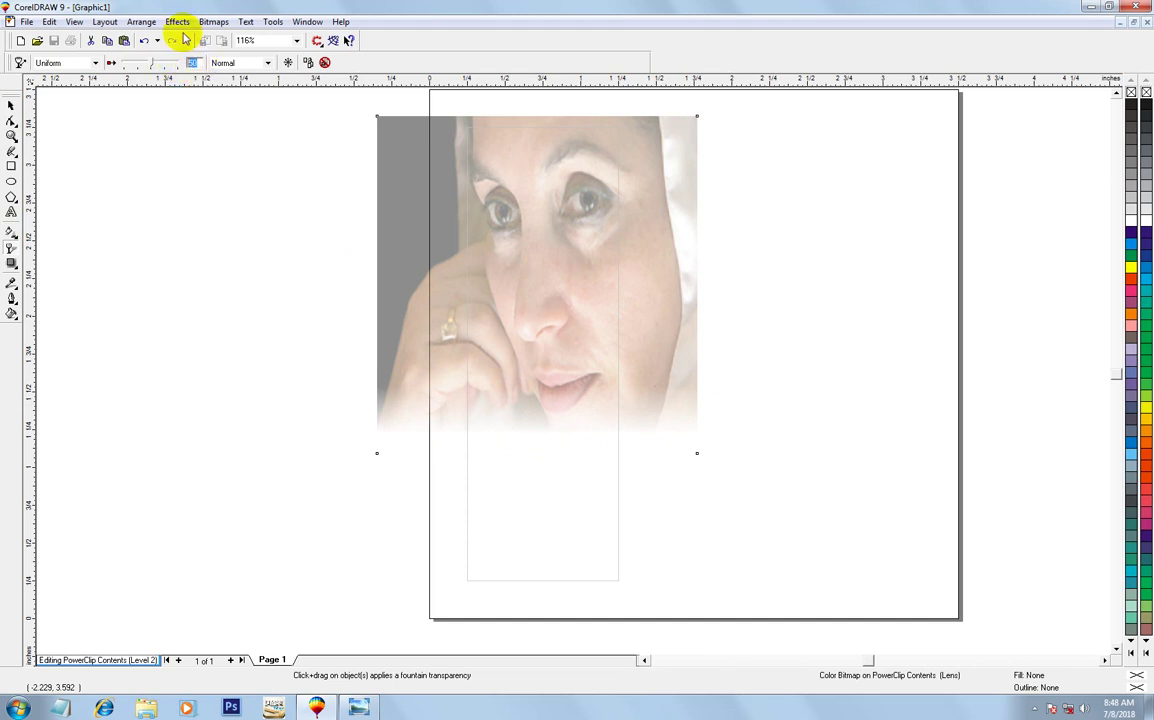
pyautogui.write('75')
pyautogui.press('Return')
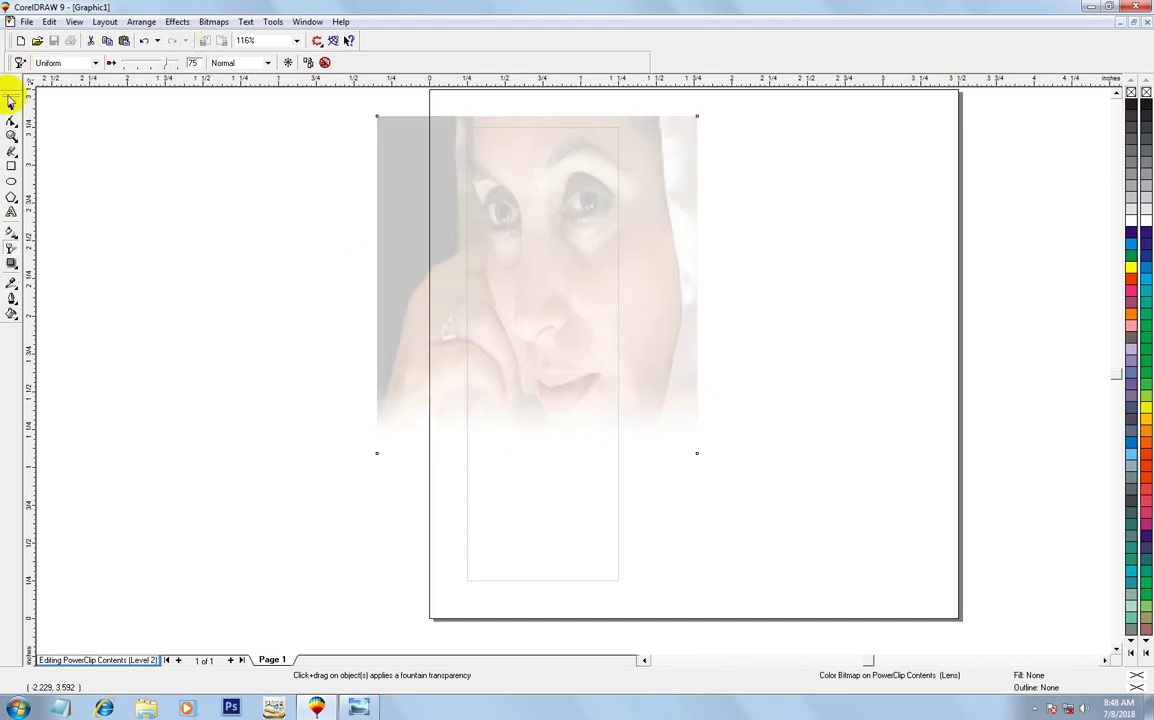
# Finish editing the photo and the circle's PowerClip contents
pyautogui.click(11, 102)
pyautogui.keyDown('ctrl'); pyautogui.click(343, 239); pyautogui.keyUp('ctrl')
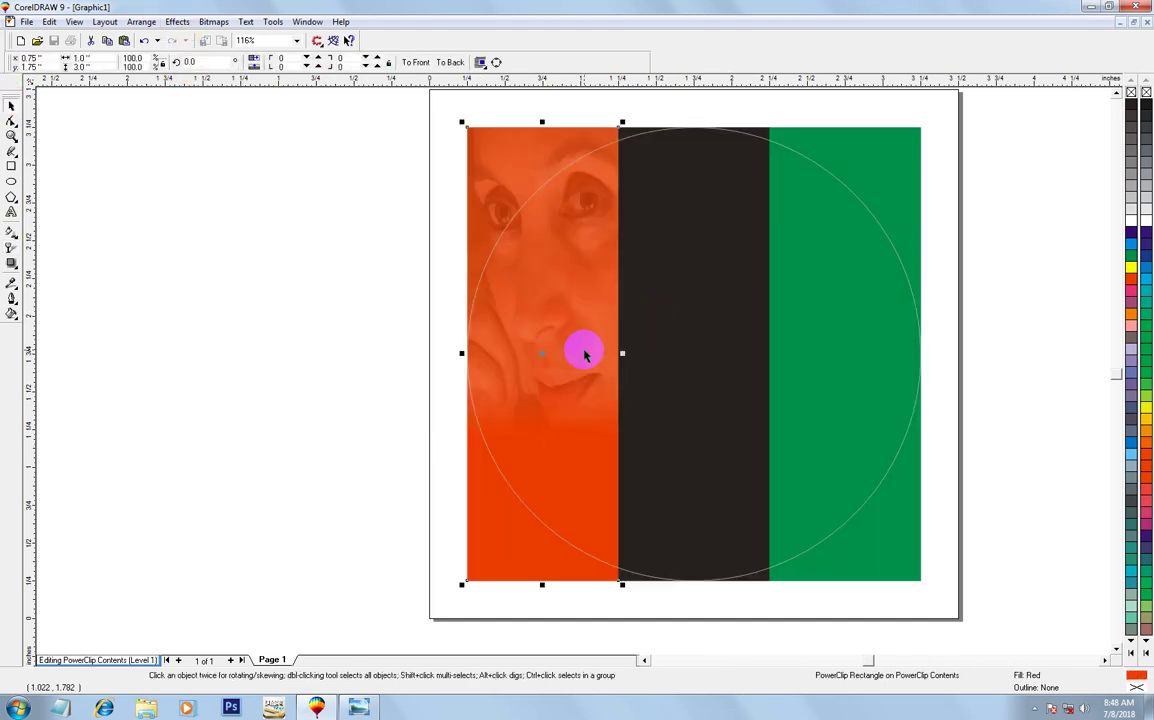
pyautogui.keyDown('ctrl'); pyautogui.click(585, 353); pyautogui.keyUp('ctrl')
# Step out of the clipped contents and zoom to the man's portrait and the circle
pyautogui.scroll(-2, 440, 374)
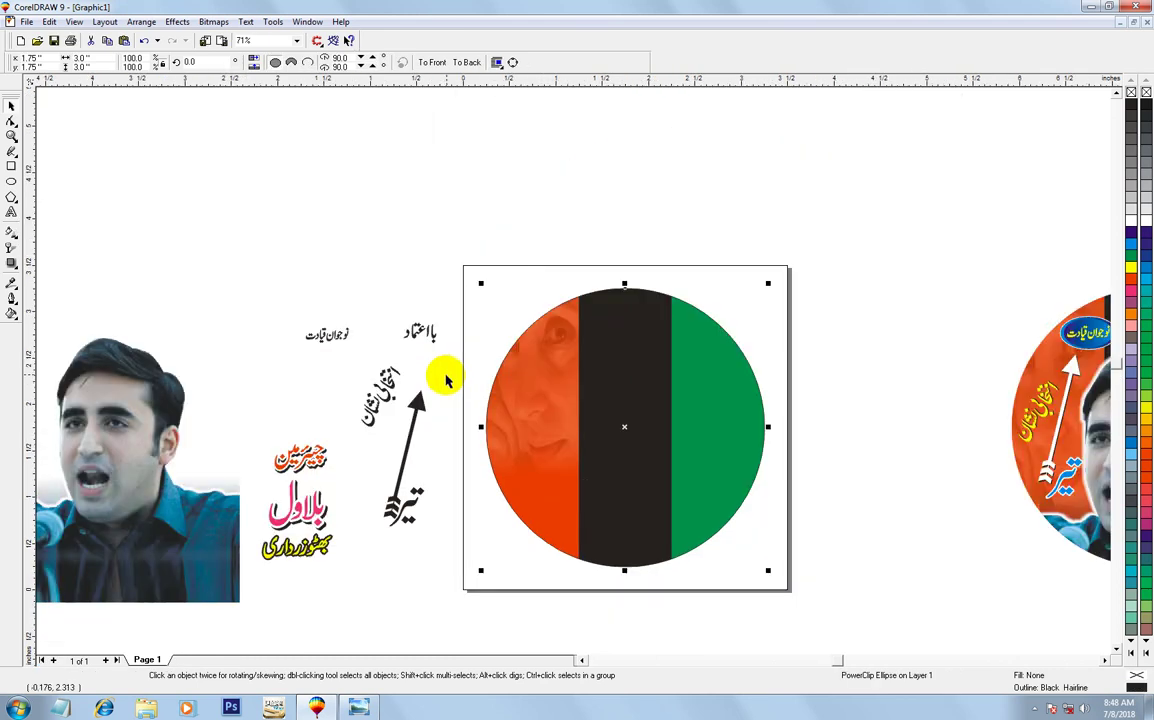
pyautogui.keyDown('ctrl'); pyautogui.click(510, 410); pyautogui.keyUp('ctrl')
pyautogui.keyDown('ctrl'); pyautogui.click(528, 430); pyautogui.keyUp('ctrl')
pyautogui.click(525, 438)
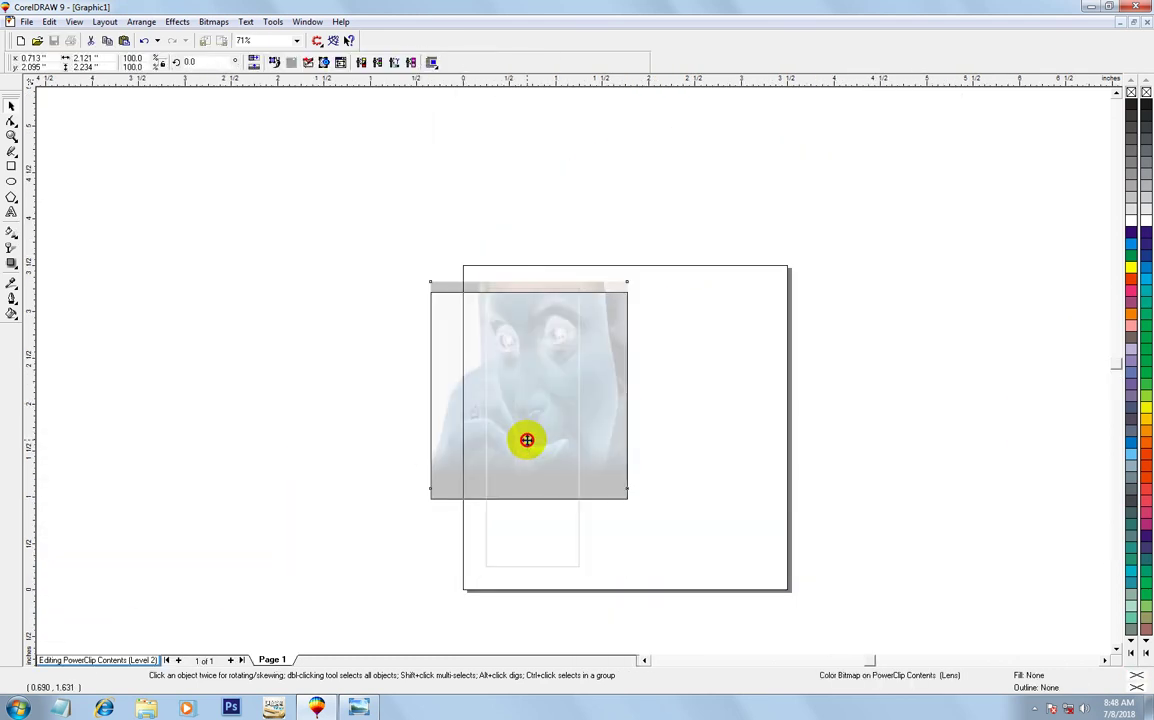
pyautogui.keyDown('ctrl'); pyautogui.click(528, 446); pyautogui.keyUp('ctrl')
pyautogui.keyDown('ctrl'); pyautogui.click(528, 446); pyautogui.keyUp('ctrl')
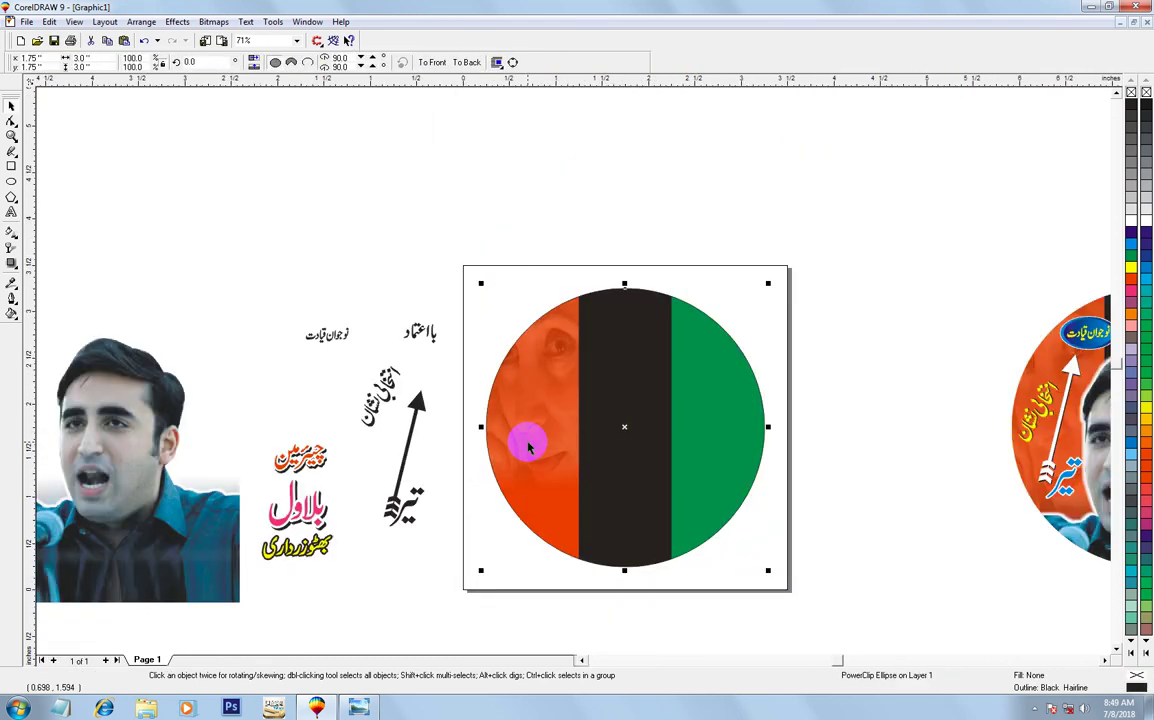
pyautogui.click(404, 535)
pyautogui.scroll(-1, 520, 393)
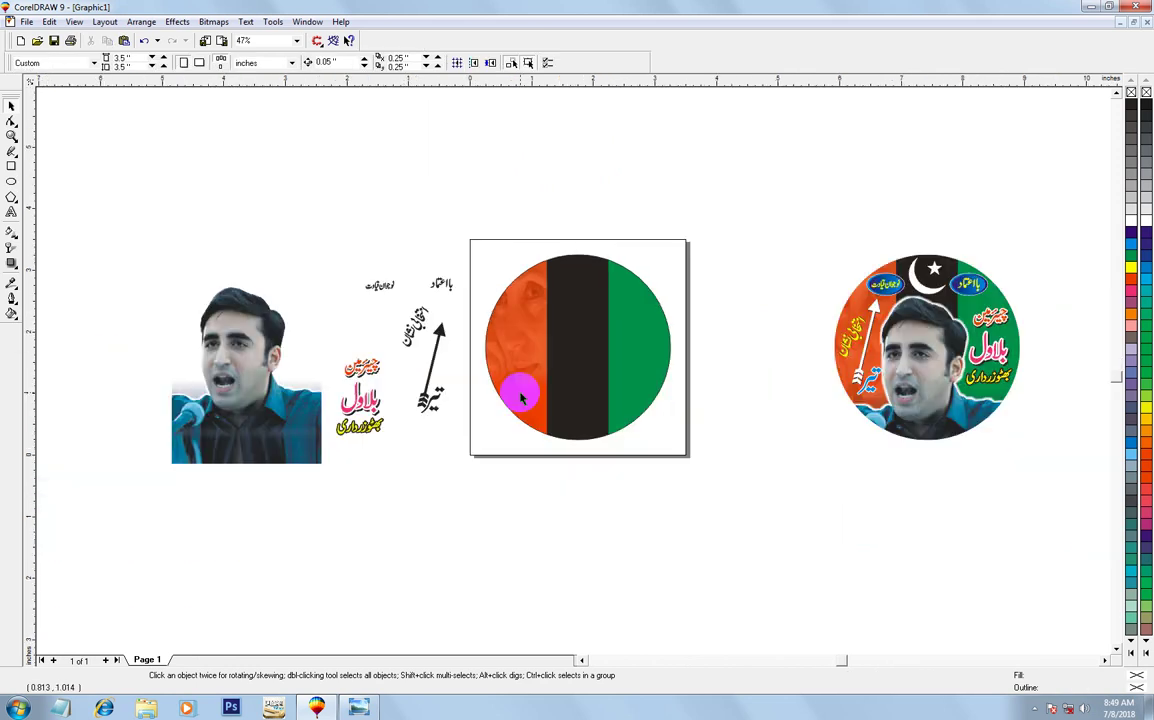
pyautogui.click(203, 241)
# Move the man's cut-out portrait onto the tricolour circle
pyautogui.click(10, 104)
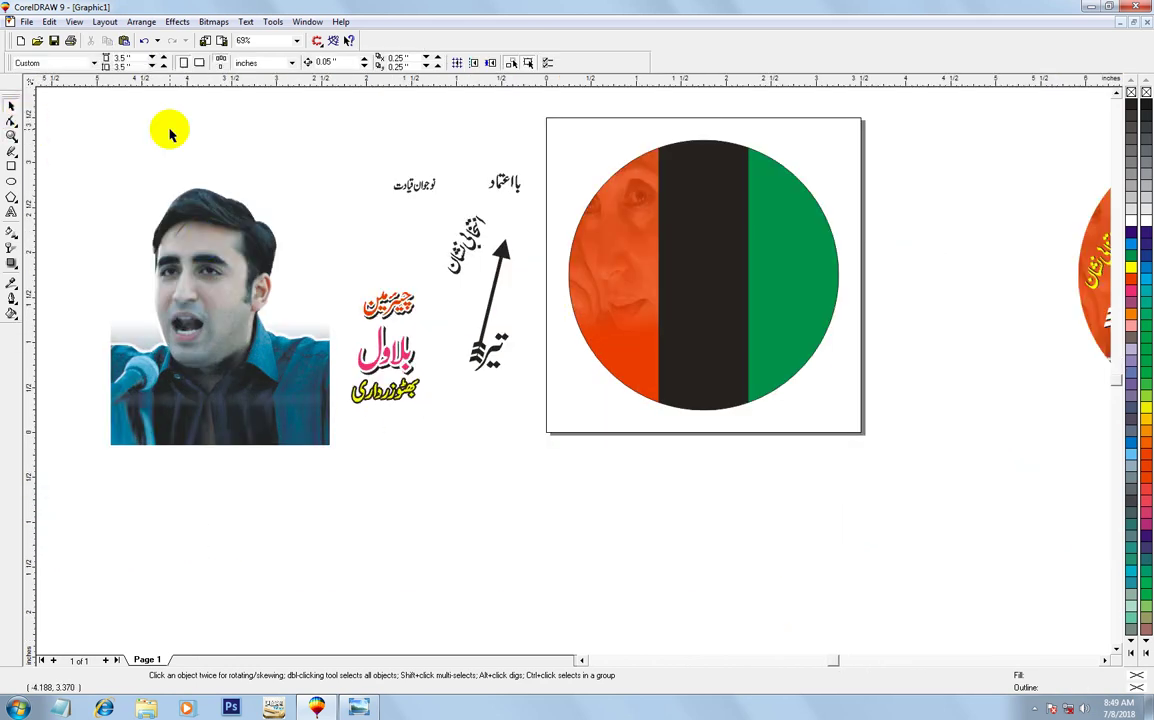
pyautogui.moveTo(154, 344); pyautogui.dragTo(628, 440)
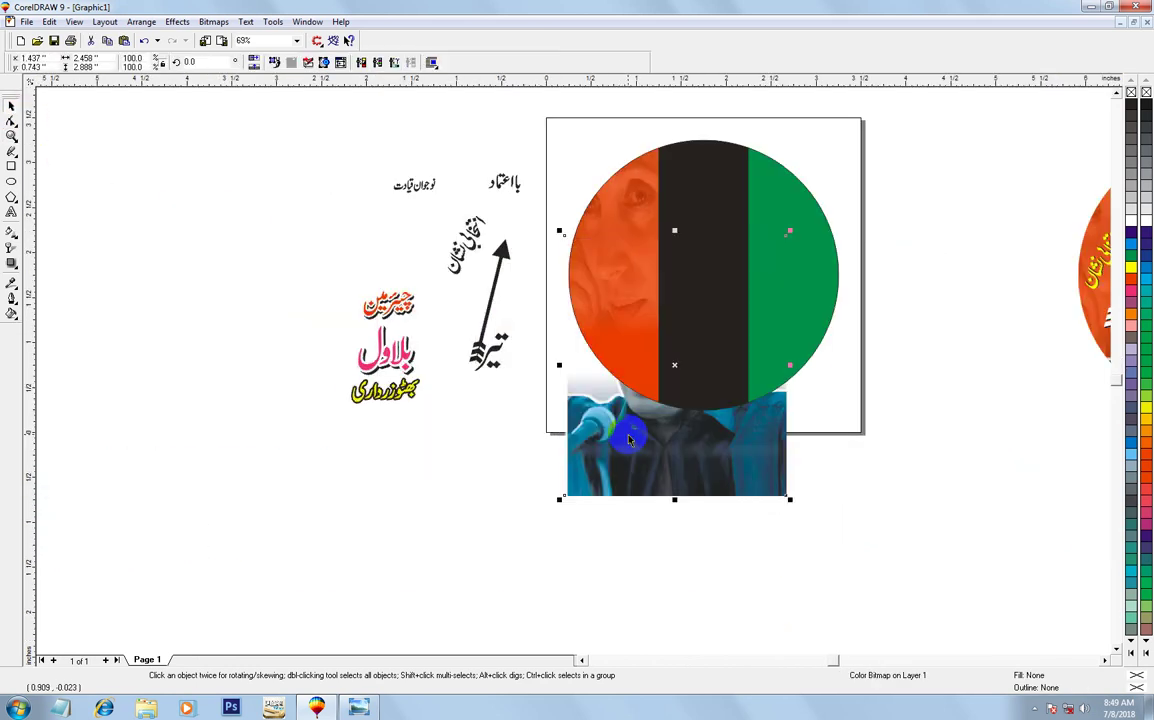
pyautogui.keyDown('shift'); pyautogui.click(727, 193); pyautogui.keyUp('shift')
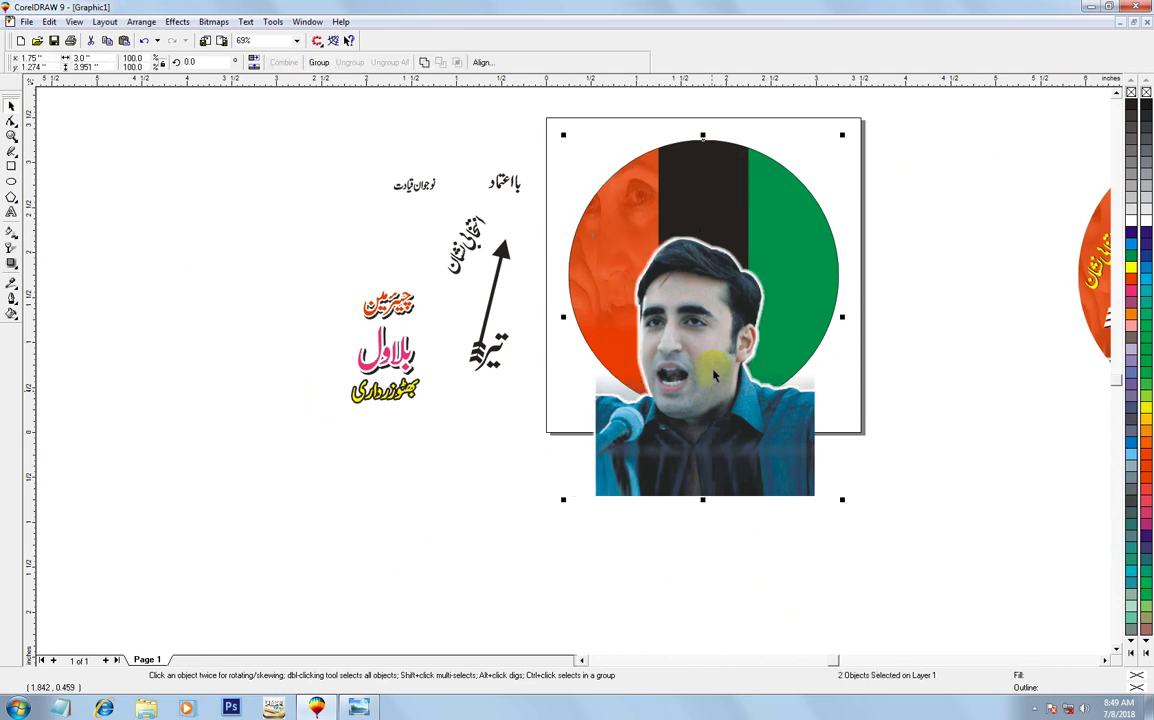
pyautogui.moveTo(699, 480); pyautogui.dragTo(727, 470)
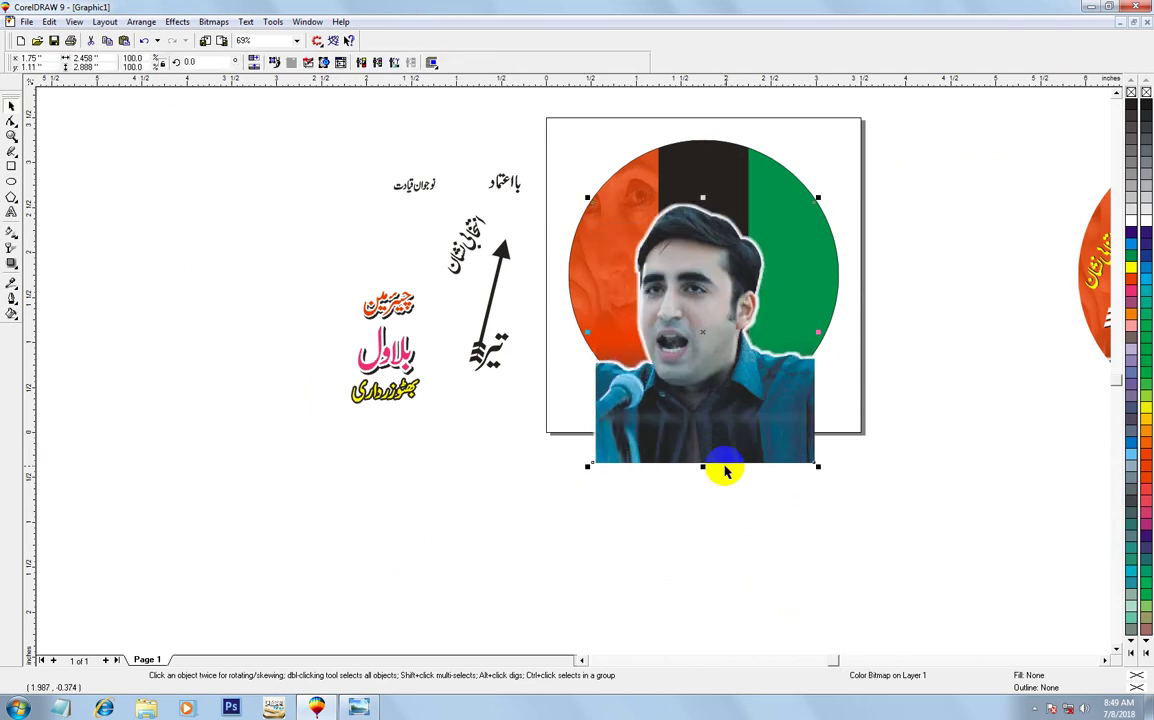
pyautogui.press('Up')
pyautogui.hotkey('ctrl', 'z')
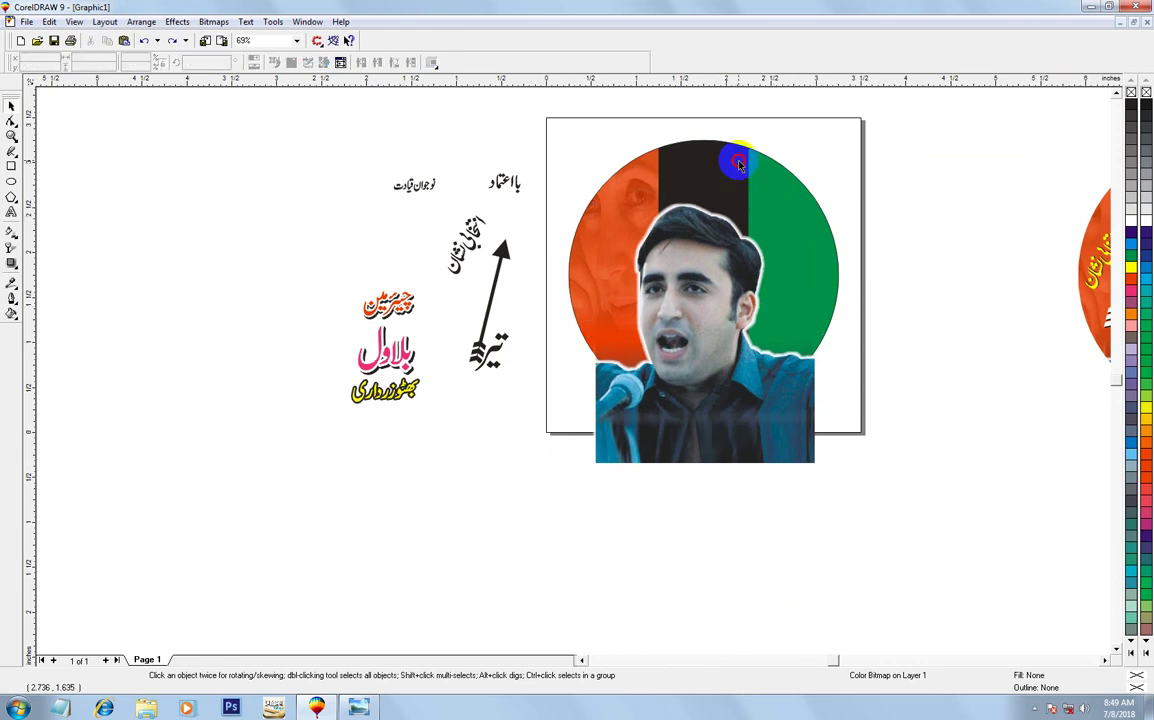
# PowerClip the man's portrait inside the circle and check its clipped contents
pyautogui.click(668, 150)
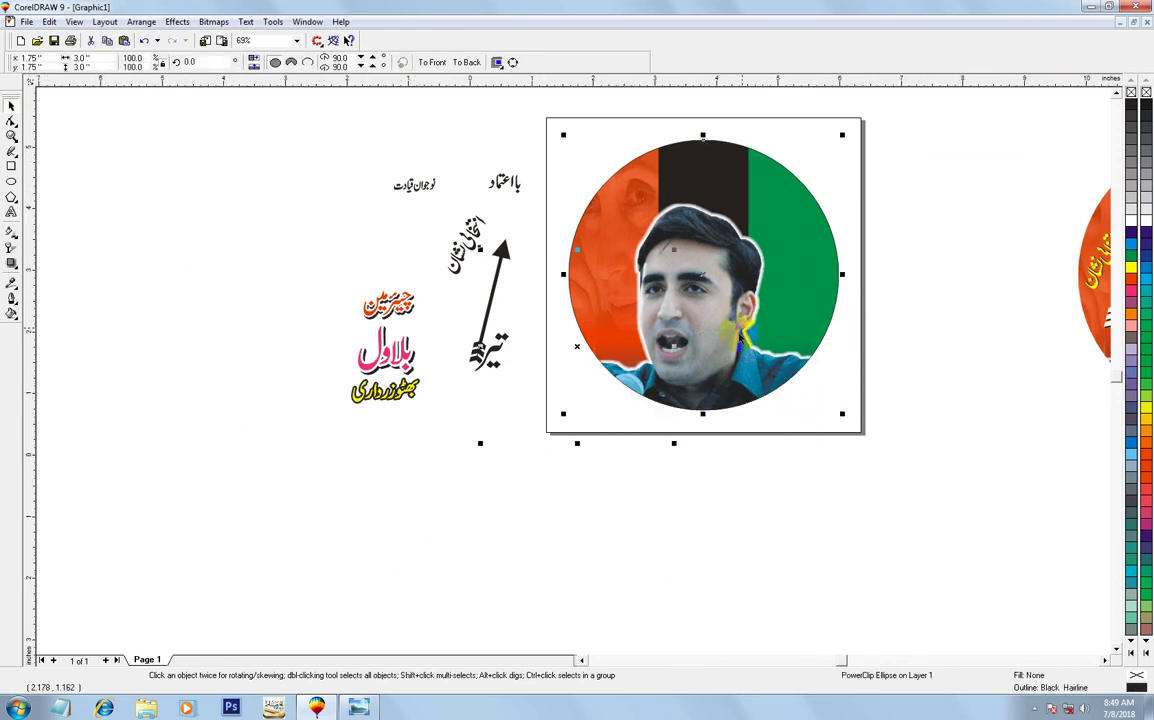
pyautogui.press('F3')
pyautogui.moveTo(437, 271); pyautogui.dragTo(829, 559)
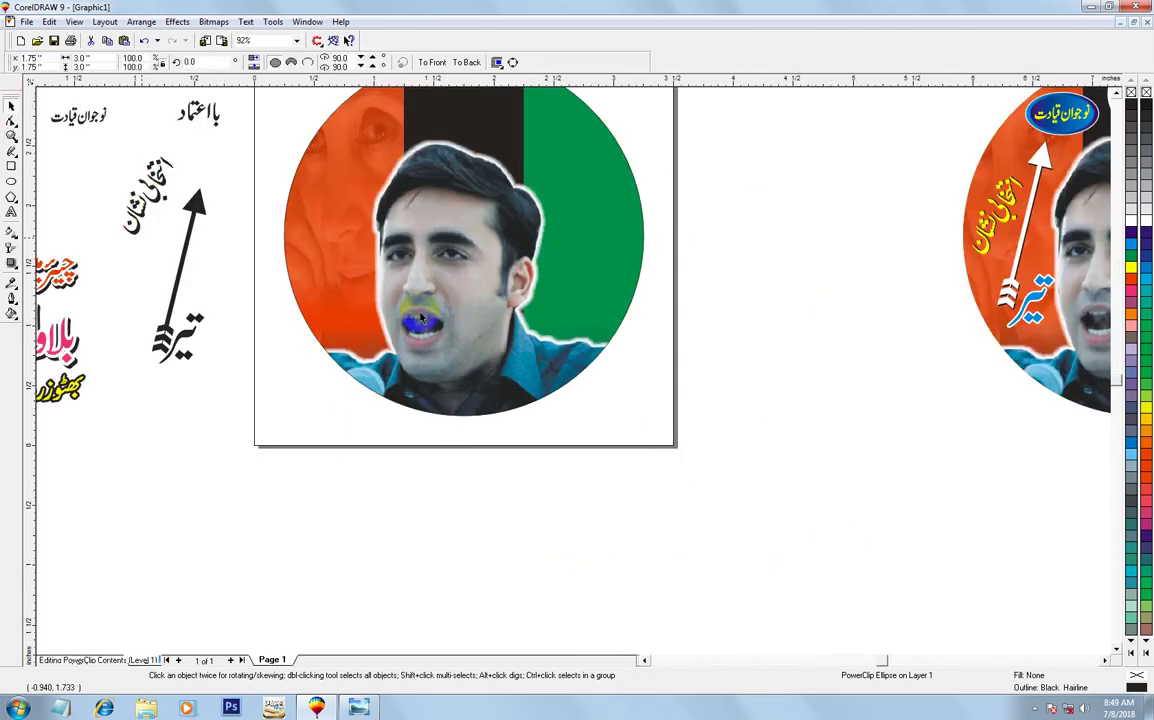
pyautogui.keyDown('ctrl'); pyautogui.click(432, 388); pyautogui.keyUp('ctrl')
pyautogui.click(435, 390)
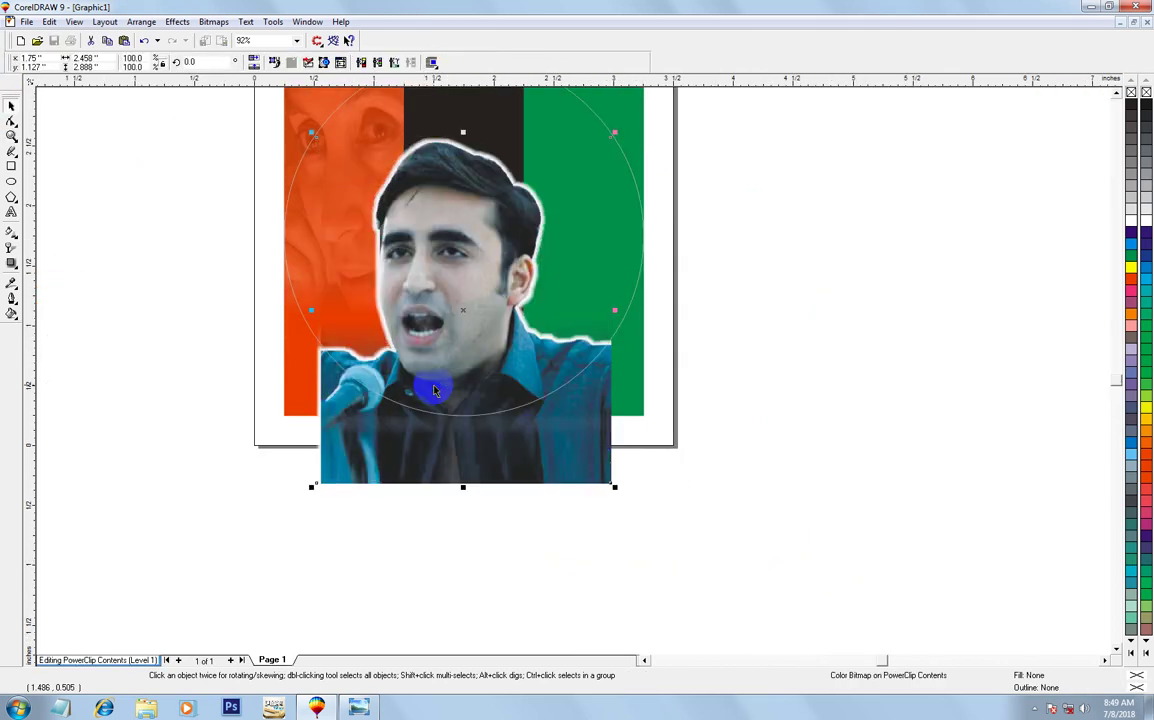
pyautogui.keyDown('ctrl'); pyautogui.click(435, 390); pyautogui.keyUp('ctrl')
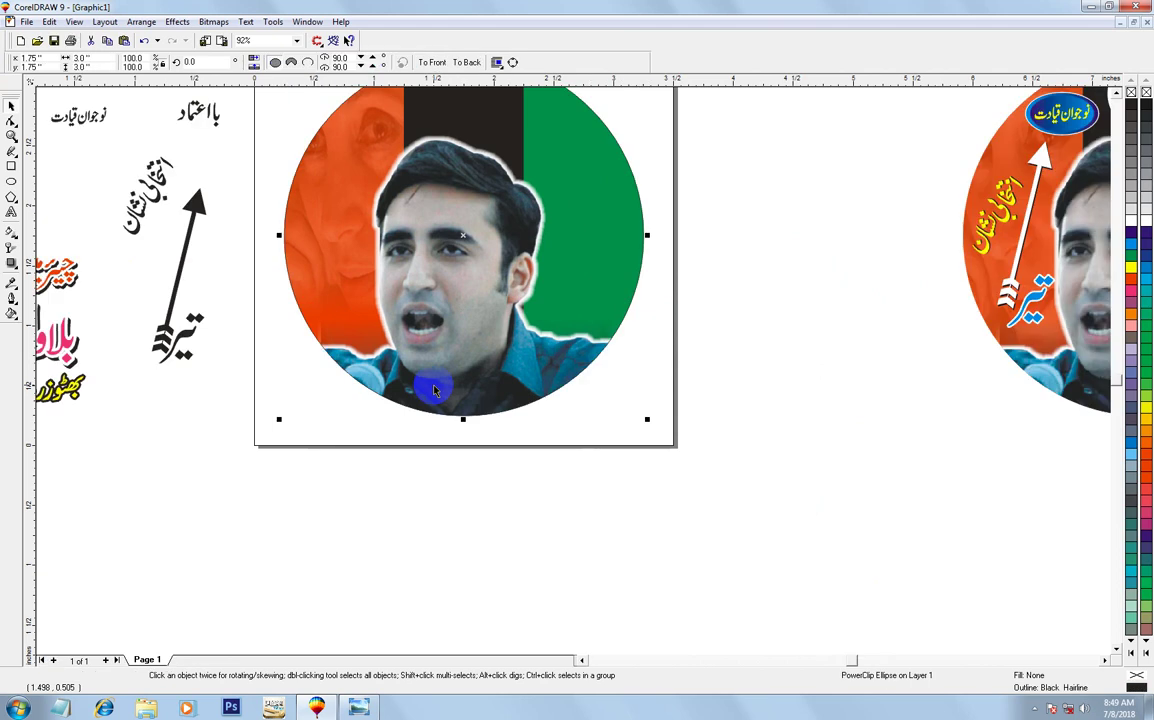
pyautogui.press('F4')
# Zoom in and select the three-line Urdu name group, undoing an accidental delete
pyautogui.press('z')
pyautogui.moveTo(234, 190); pyautogui.dragTo(641, 453)
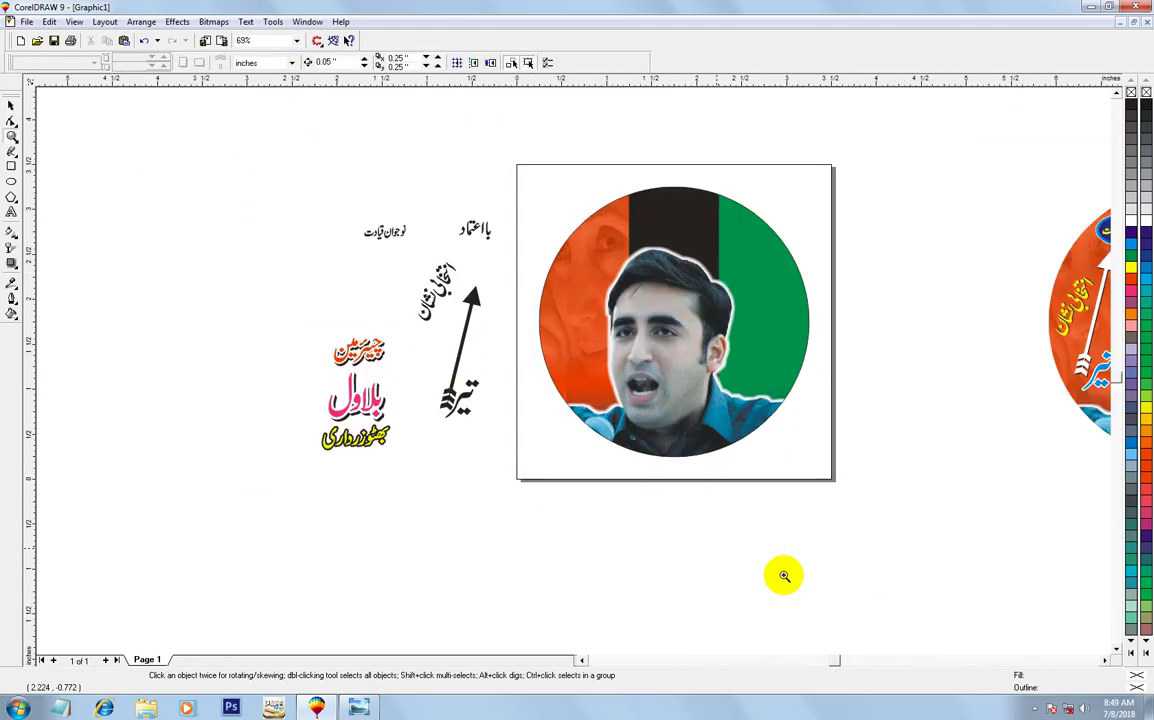
pyautogui.moveTo(298, 331); pyautogui.dragTo(407, 496)
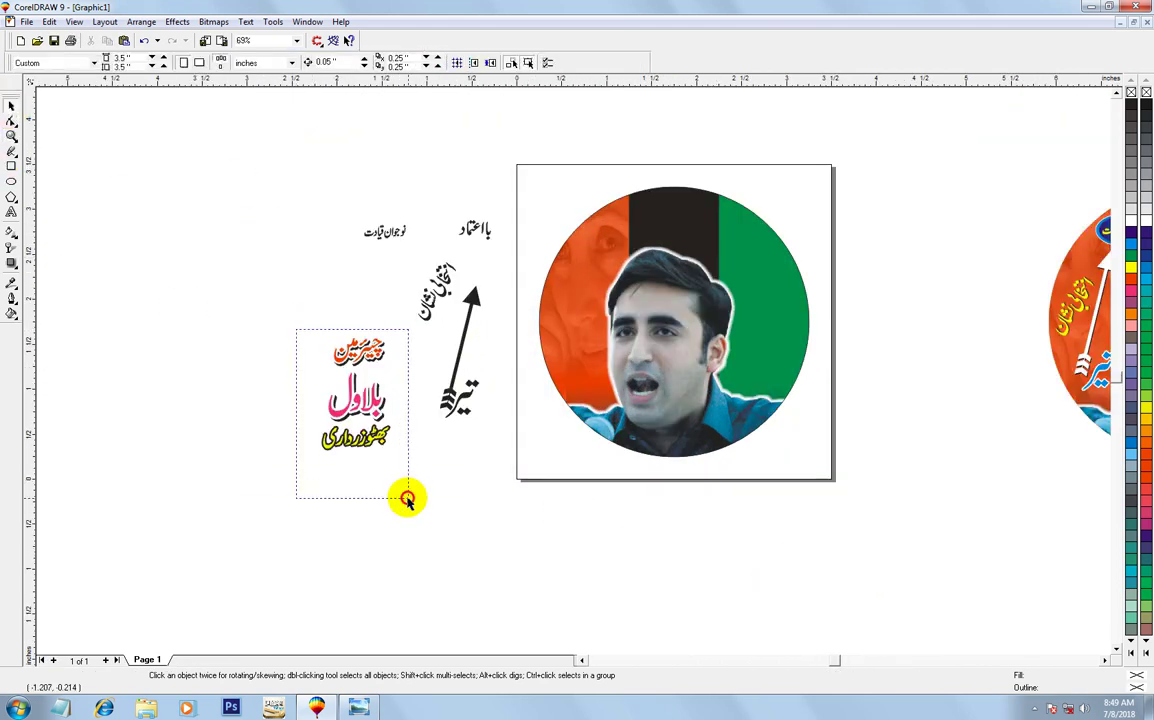
pyautogui.press('Delete')
pyautogui.hotkey('ctrl', 'z')
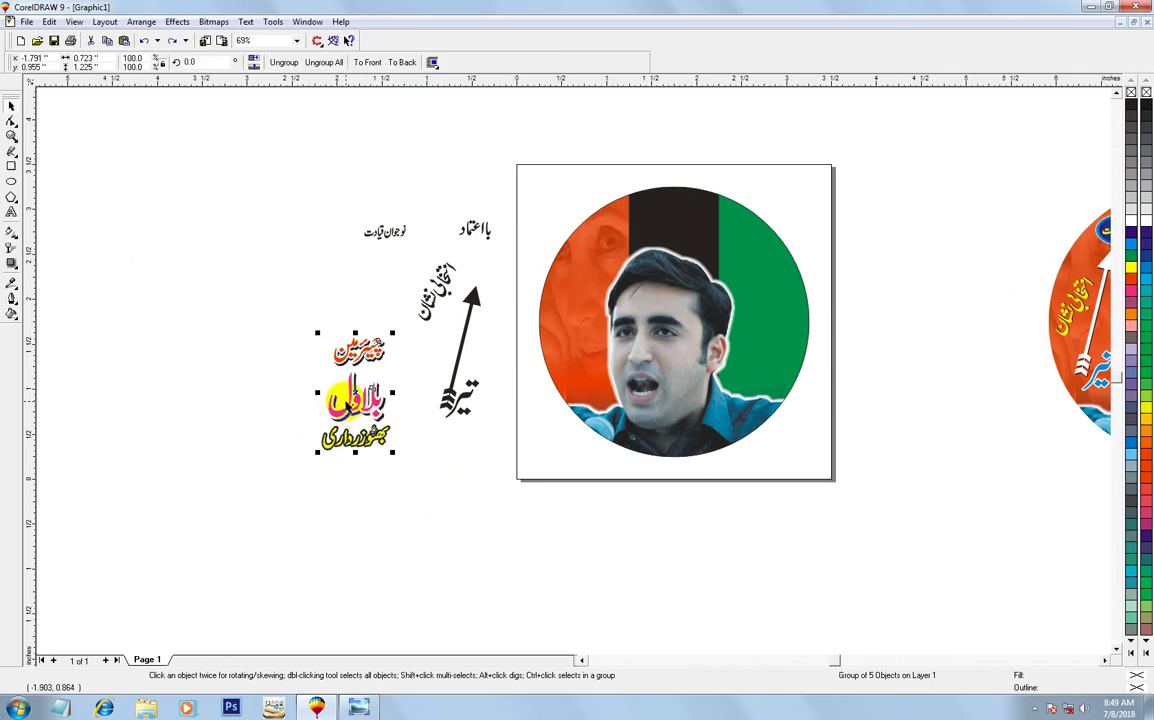
# Drag the Urdu name group onto the green band right of the portrait and zoom to check
pyautogui.moveTo(357, 415); pyautogui.dragTo(762, 330)
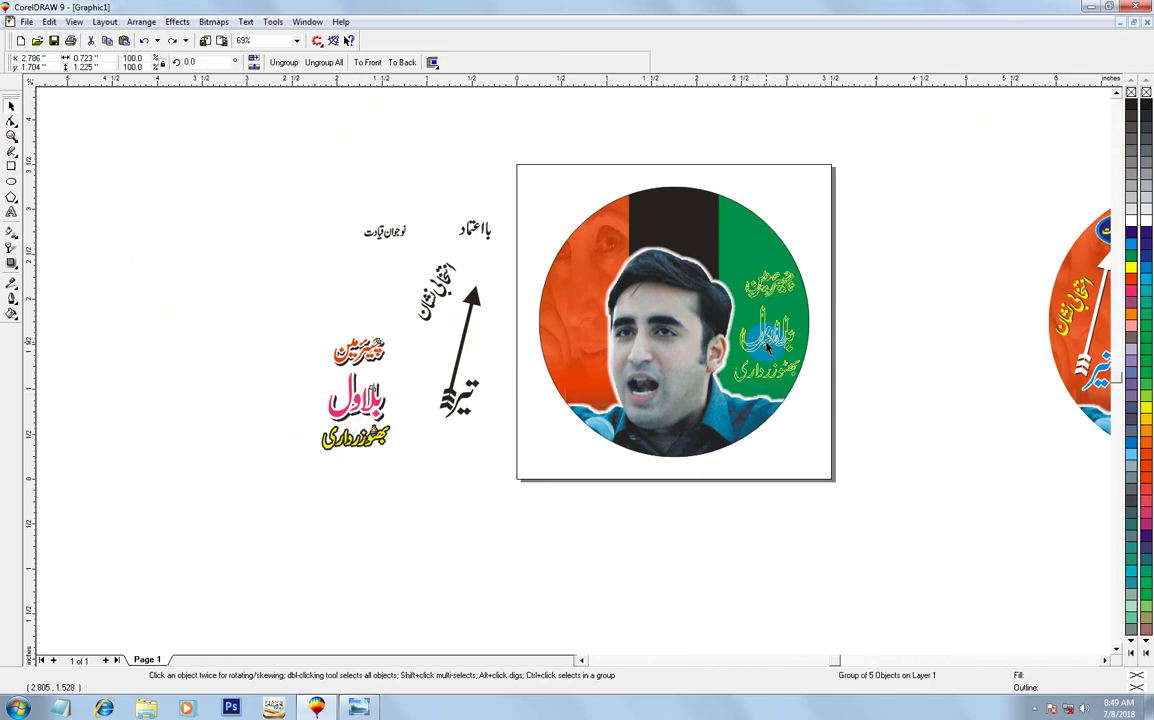
pyautogui.moveTo(772, 337); pyautogui.dragTo(697, 281)
pyautogui.press('z')
pyautogui.click(806, 353)
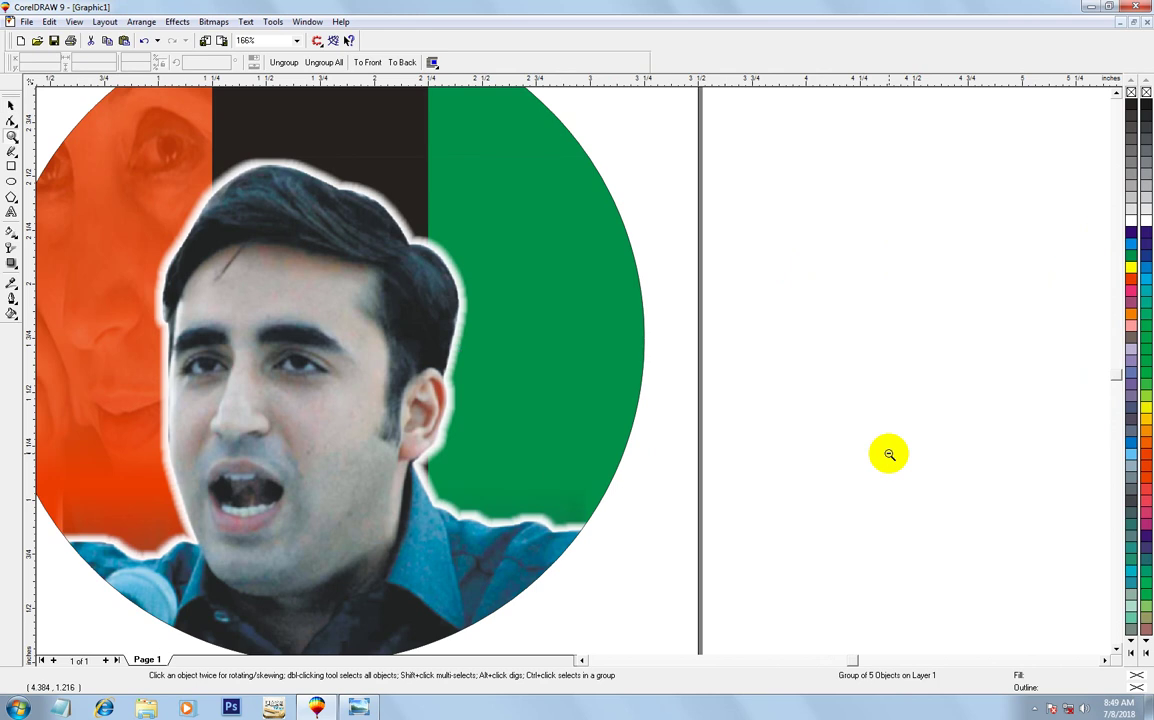
pyautogui.press('space')
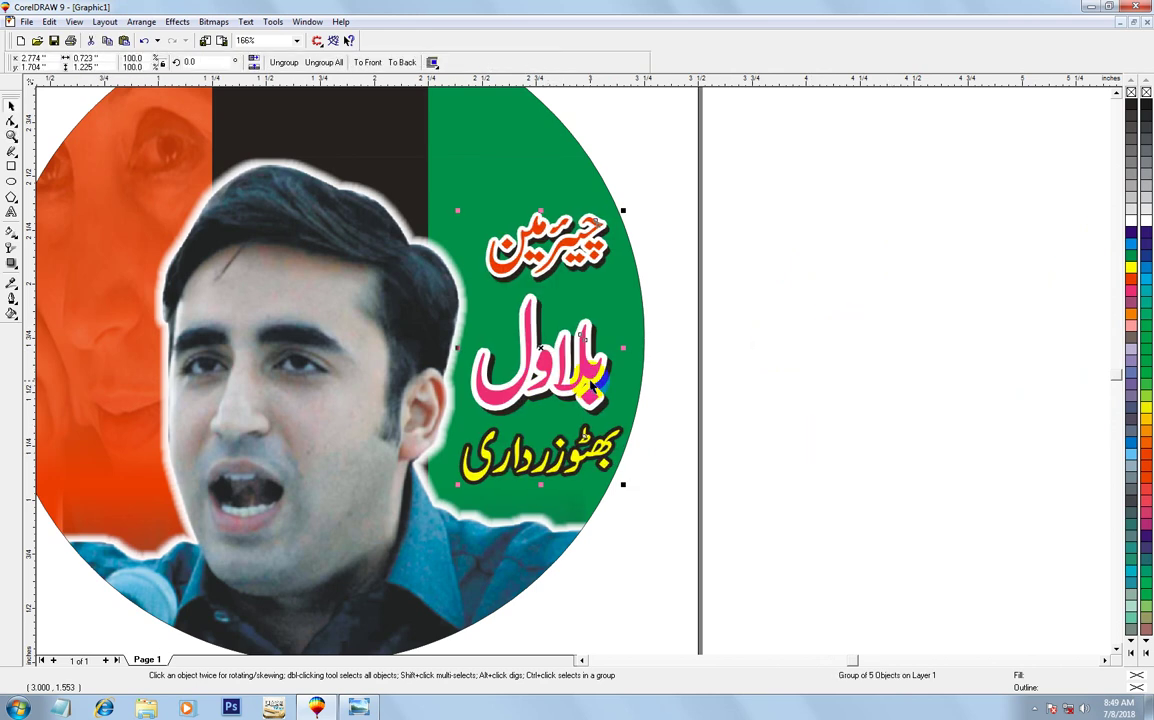
pyautogui.click(734, 355)
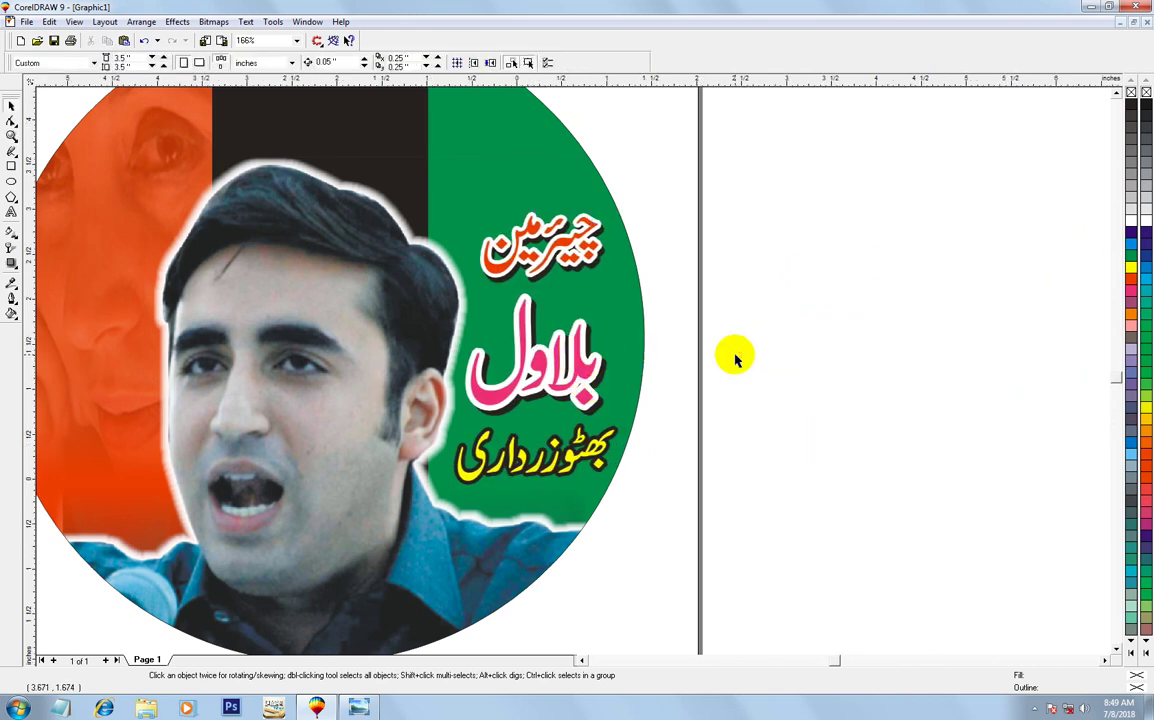
pyautogui.press('F3')
pyautogui.press('z')
pyautogui.moveTo(291, 155); pyautogui.dragTo(940, 477)
# Trim two overlapping circles into a crescent, move it into the black band, and make it white without outline
pyautogui.moveTo(455, 105); pyautogui.dragTo(784, 330)
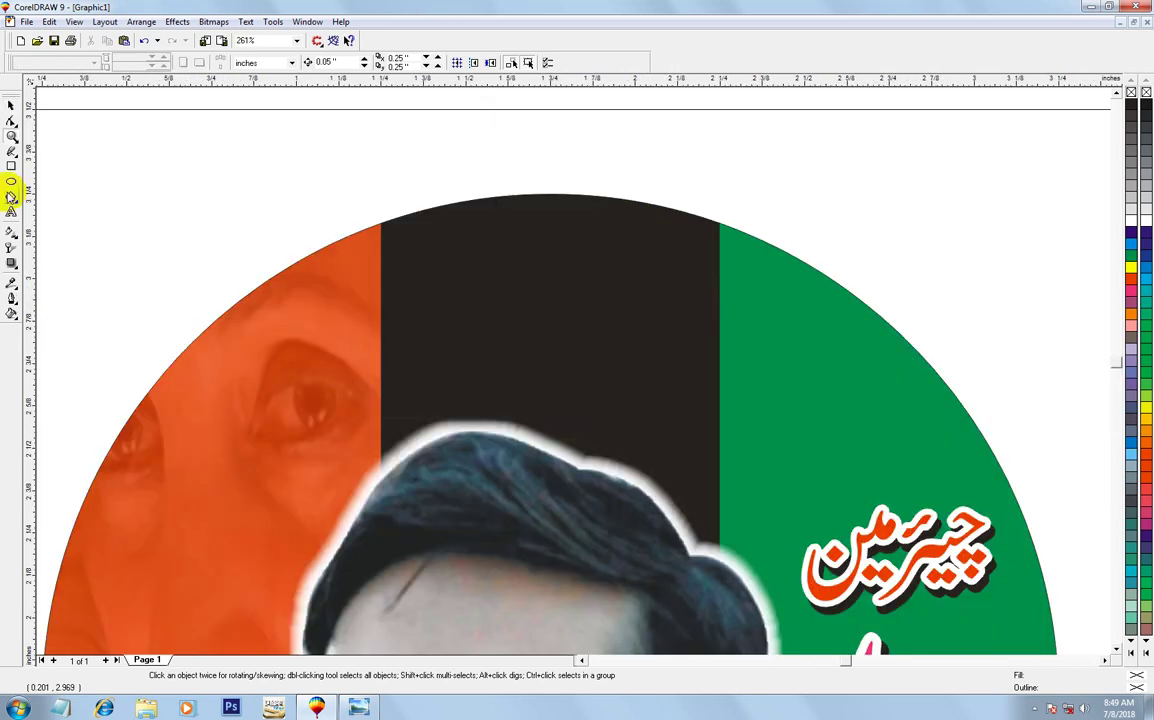
pyautogui.click(12, 182)
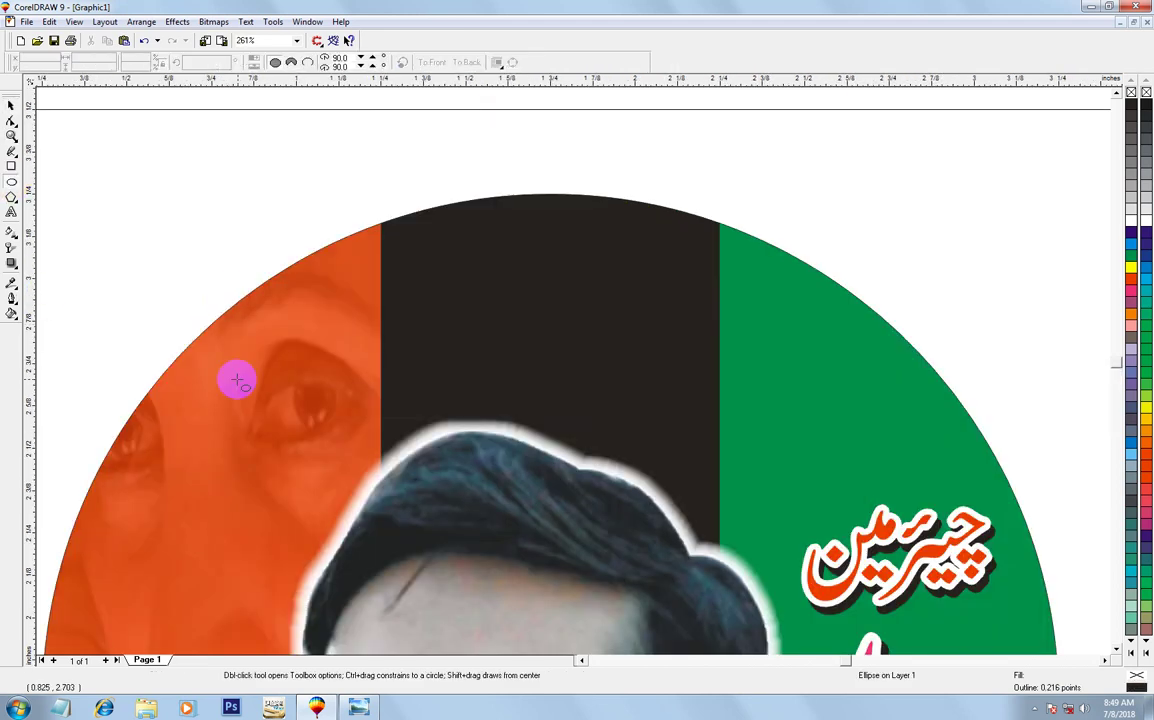
pyautogui.moveTo(190, 352); pyautogui.dragTo(378, 557)
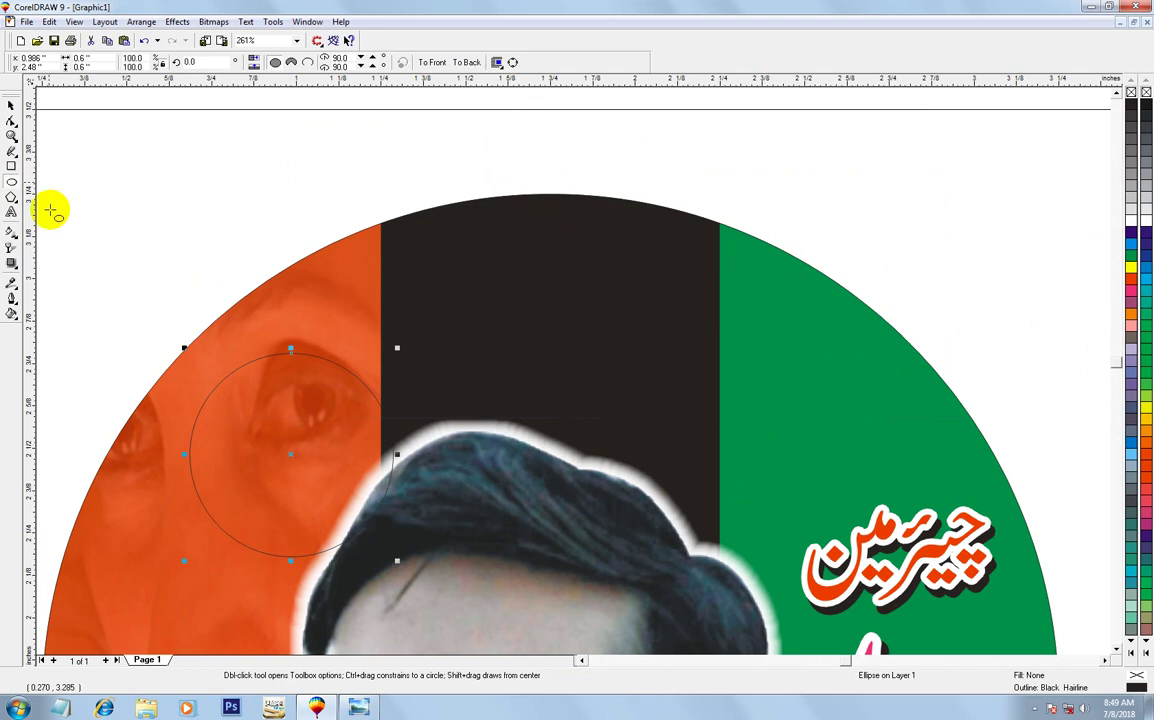
pyautogui.click(10, 106)
pyautogui.moveTo(336, 465); pyautogui.dragTo(358, 437)
pyautogui.keyDown('shift'); pyautogui.click(232, 526); pyautogui.keyUp('shift')
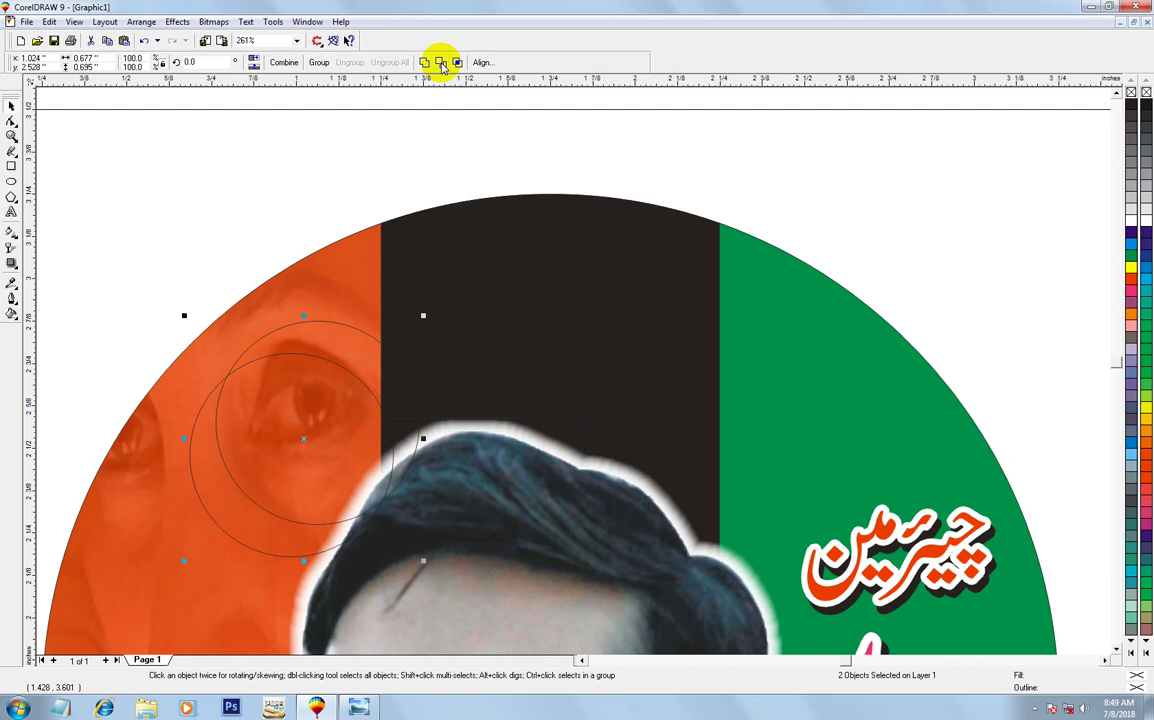
pyautogui.click(443, 66)
pyautogui.click(288, 411)
pyautogui.press('Delete')
pyautogui.moveTo(273, 476)
pyautogui.mouseDown()
pyautogui.moveTo(547, 323)
pyautogui.moveTo(482, 361)
pyautogui.mouseUp()
pyautogui.click(1130, 220)
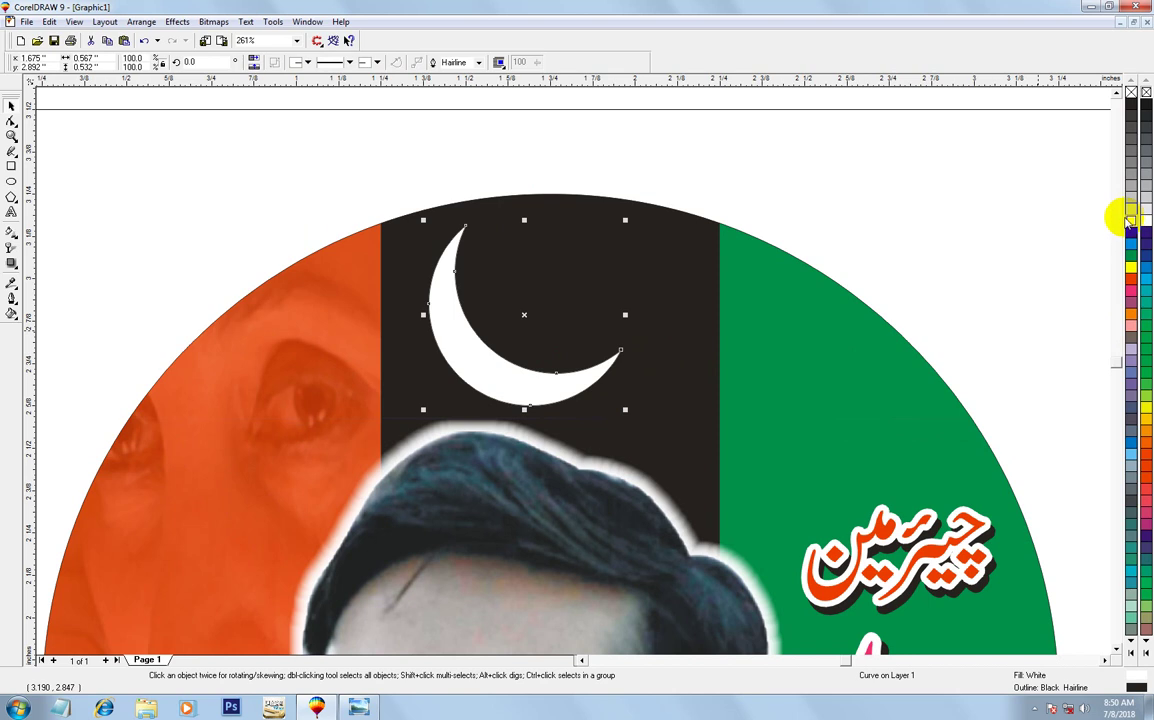
pyautogui.rightClick(1131, 93)
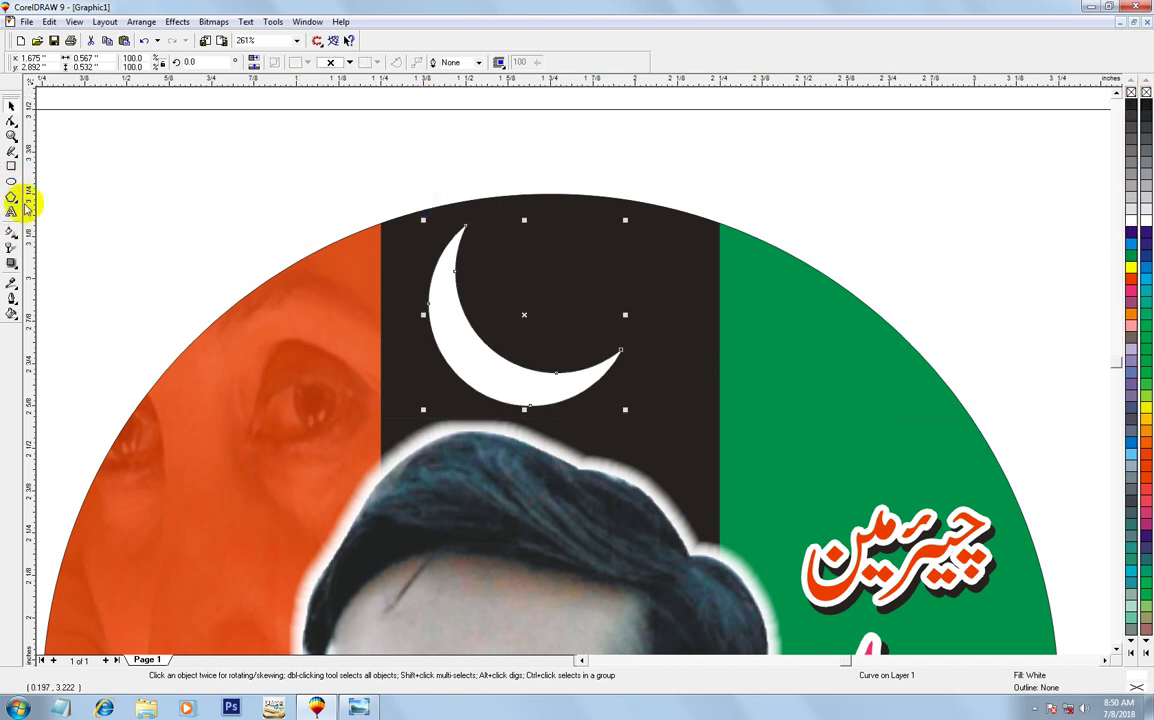
# Draw a five-point star, fill it white, and shrink it to about two-thirds beside the crescent
pyautogui.click(13, 198)
pyautogui.click(13, 198)
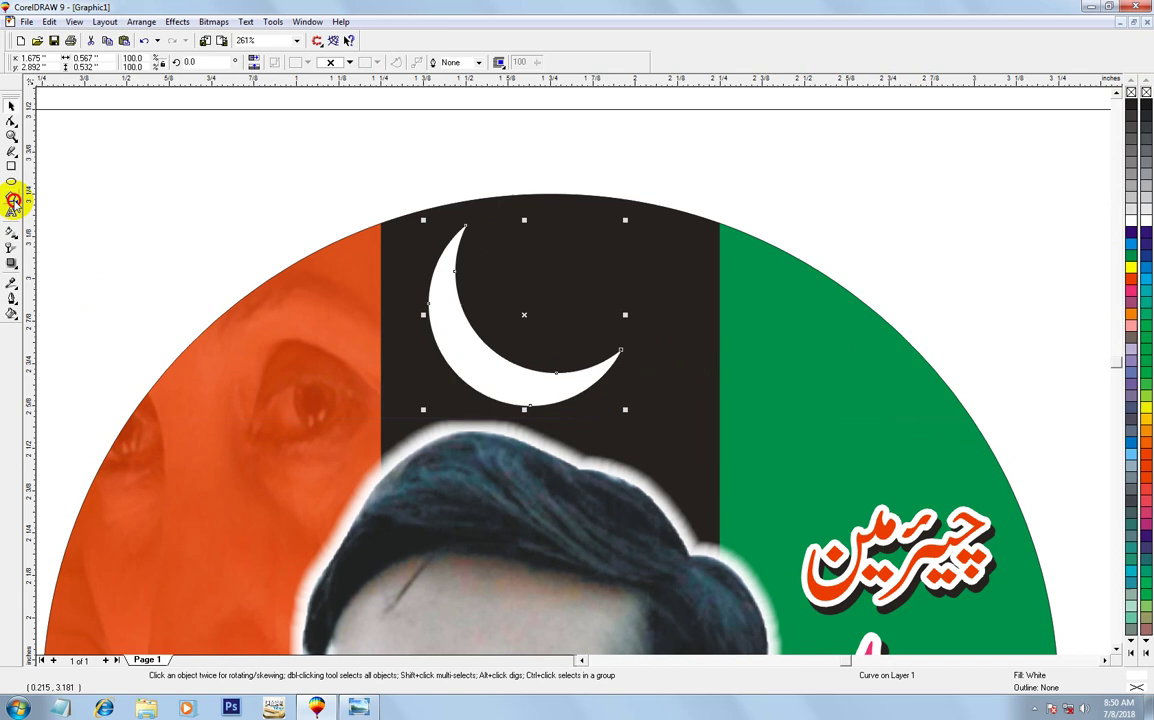
pyautogui.click(39, 204)
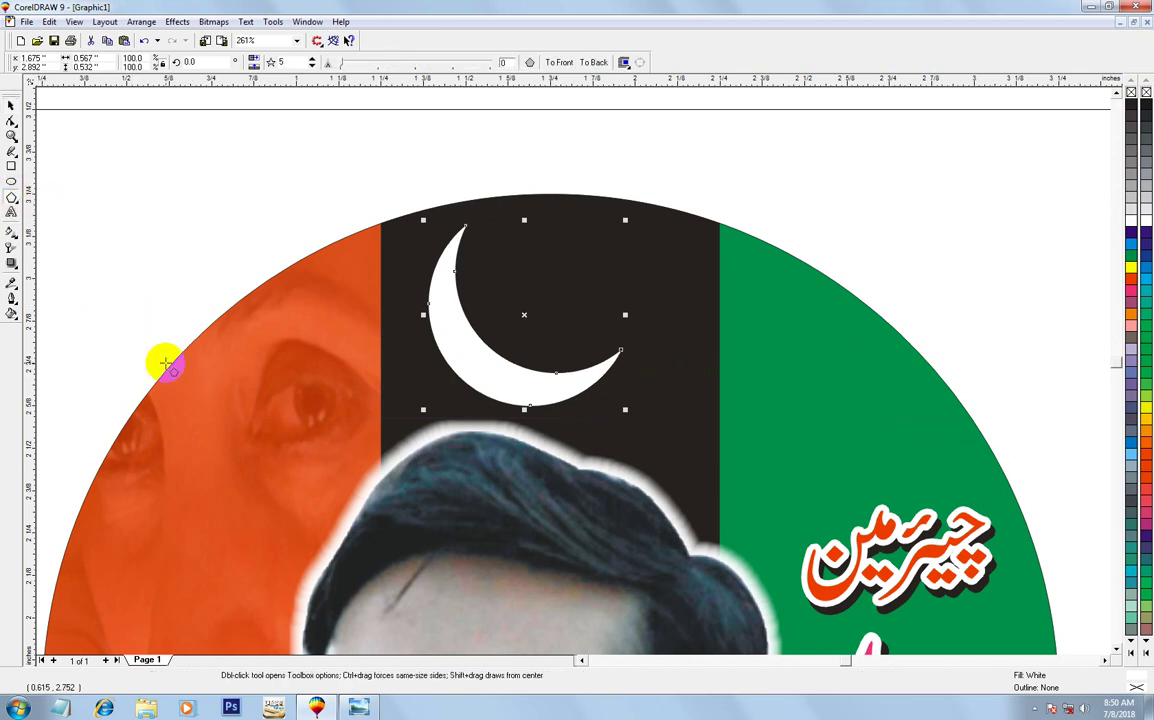
pyautogui.moveTo(308, 532); pyautogui.dragTo(308, 532)
pyautogui.moveTo(245, 428); pyautogui.dragTo(264, 456)
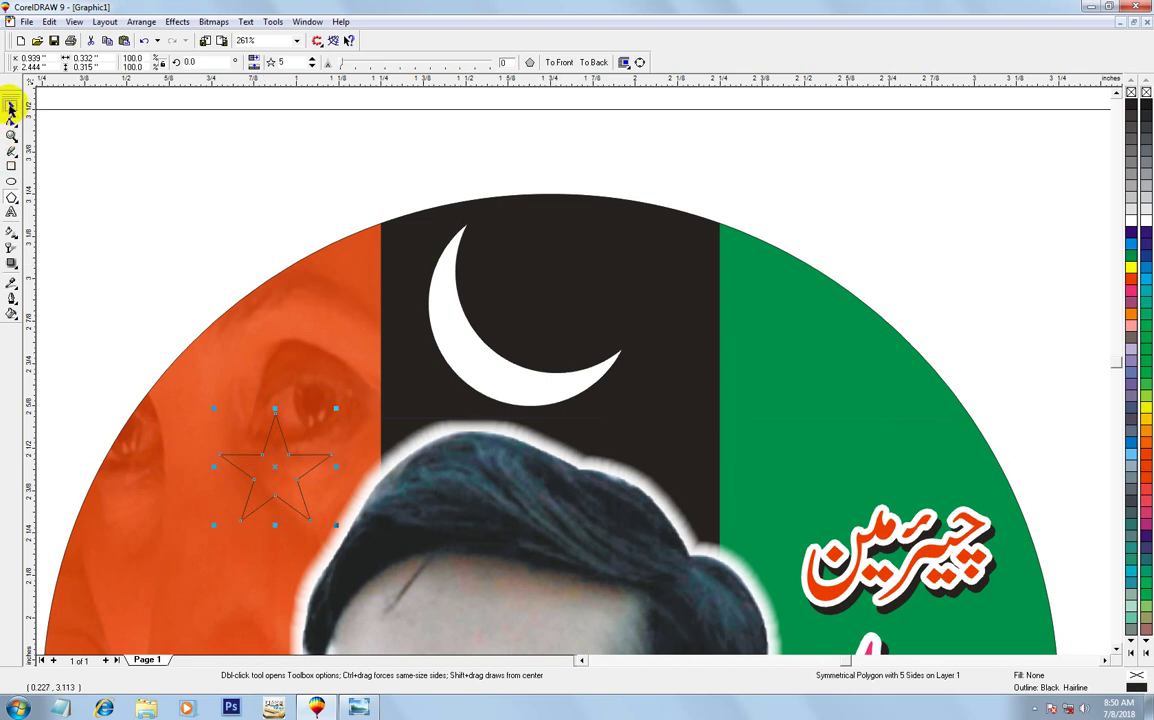
pyautogui.click(11, 108)
pyautogui.click(1128, 226)
pyautogui.click(1131, 220)
pyautogui.moveTo(242, 494); pyautogui.dragTo(566, 297)
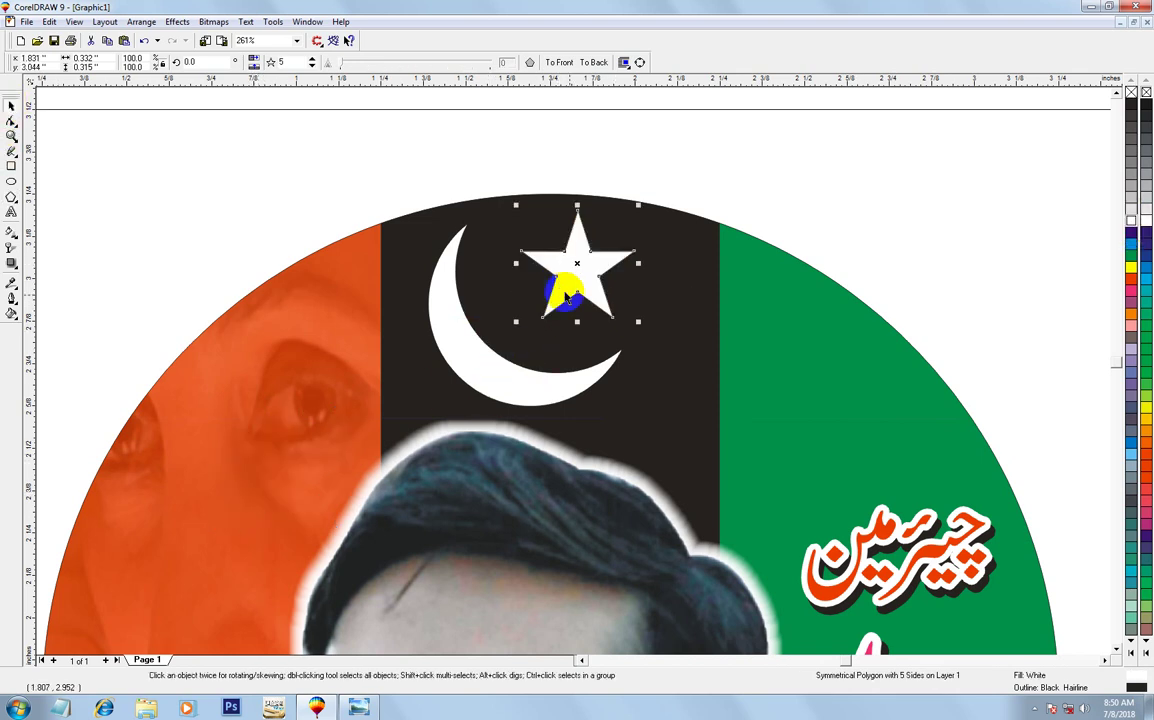
pyautogui.moveTo(638, 322); pyautogui.dragTo(574, 272)
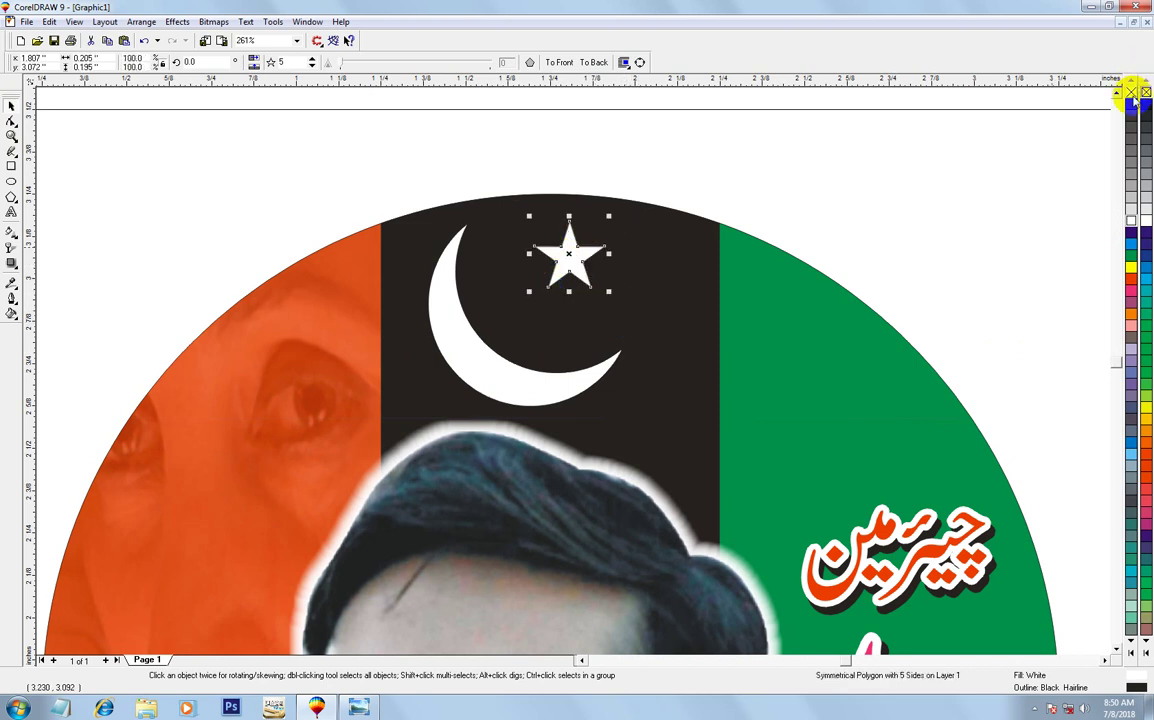
# Combine the star and crescent into one shape and centre it on the circle
pyautogui.moveTo(227, 108); pyautogui.dragTo(765, 460)
pyautogui.hotkey('ctrl', 'l')
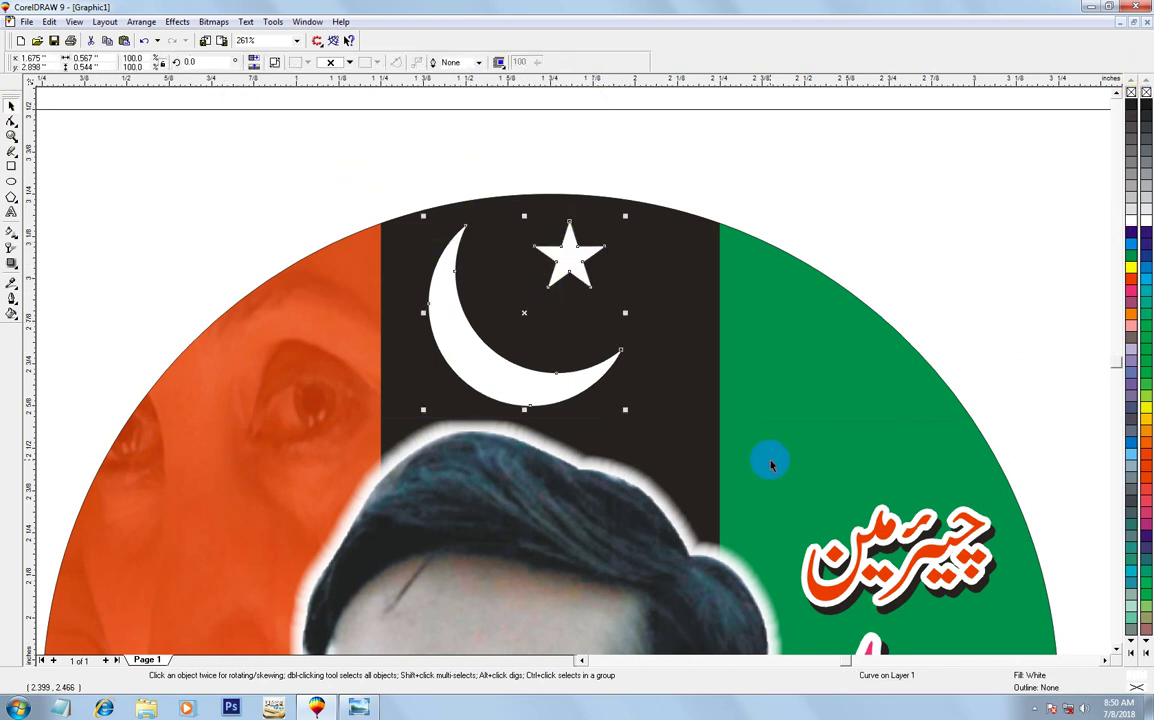
pyautogui.keyDown('shift'); pyautogui.click(677, 466); pyautogui.keyUp('shift')
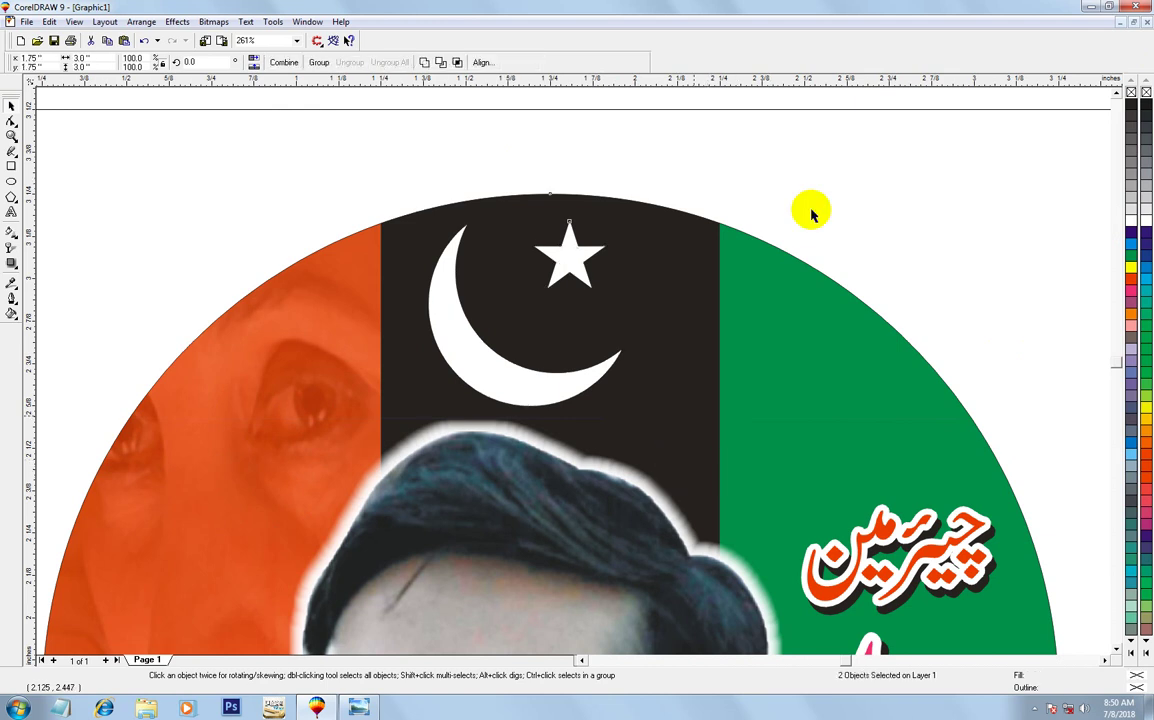
pyautogui.press('c')
pyautogui.click(548, 398)
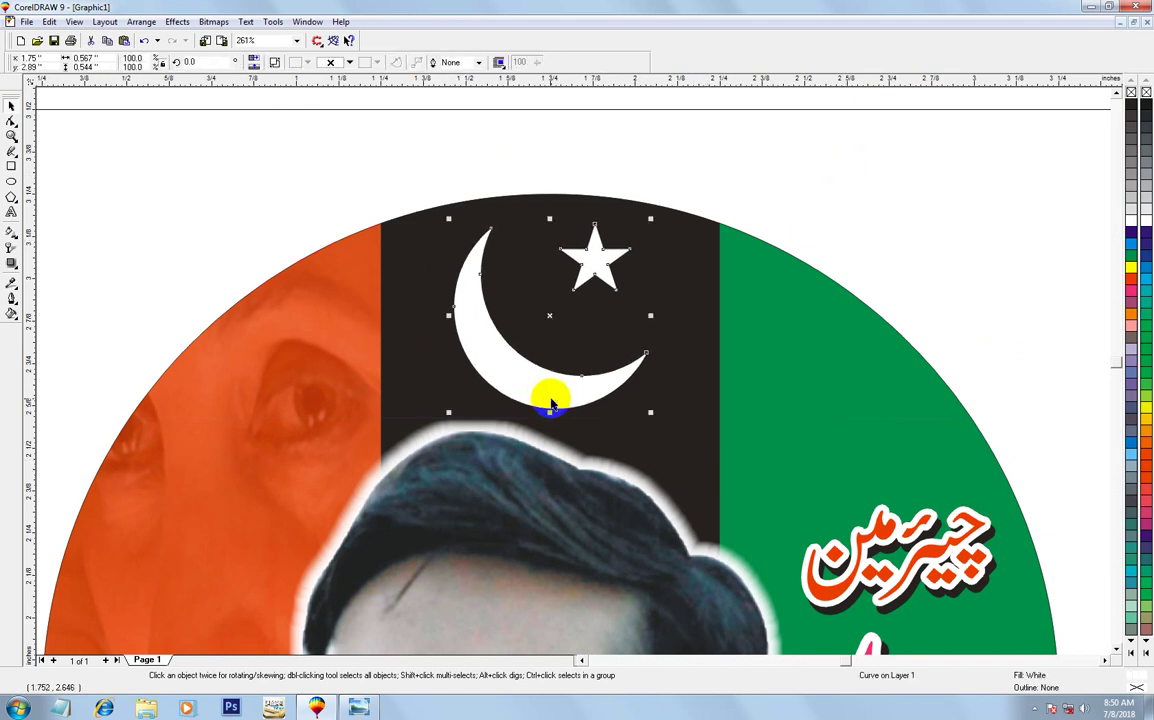
pyautogui.press('F4')
# Move the arrow onto the orange area, fill it white, and add a black offset shadow copy
pyautogui.press('Escape')
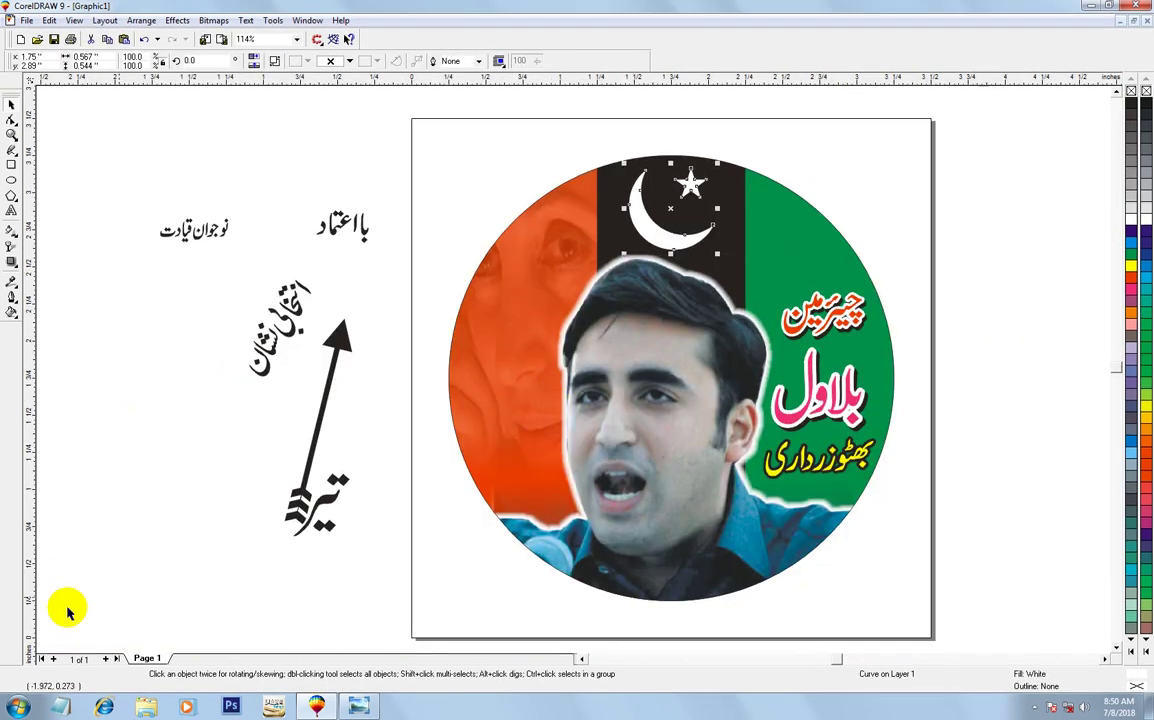
pyautogui.click(311, 418)
pyautogui.moveTo(330, 410); pyautogui.dragTo(524, 383)
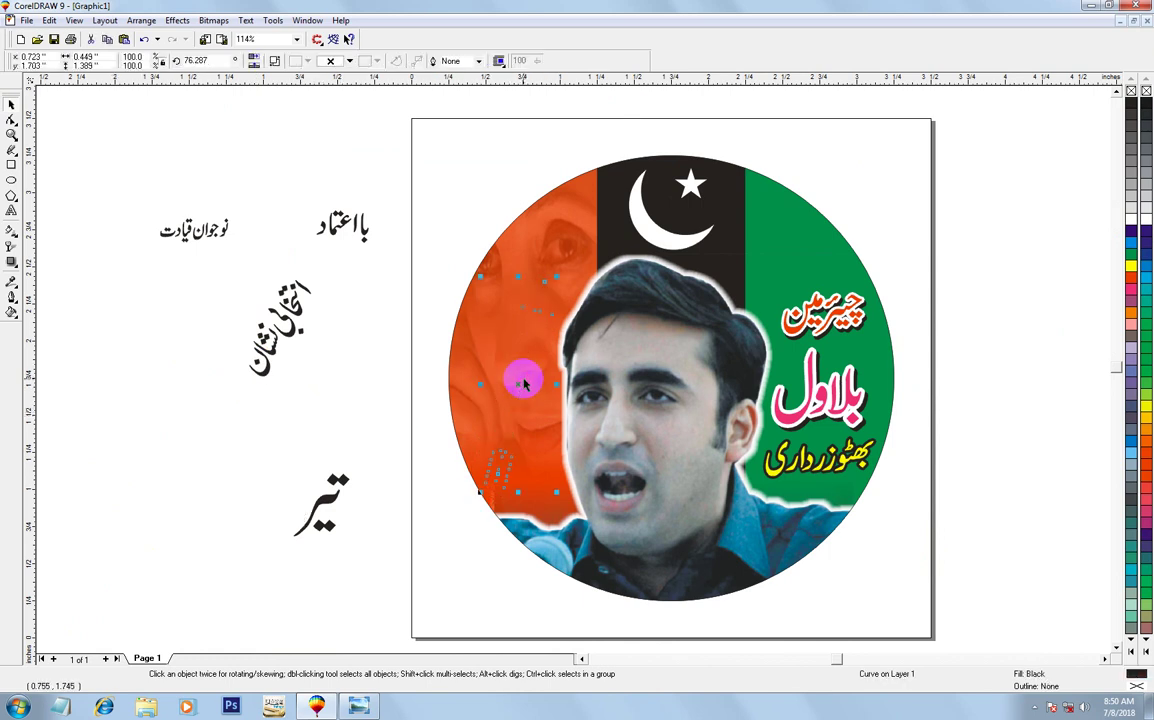
pyautogui.press('z')
pyautogui.moveTo(368, 227); pyautogui.dragTo(690, 578)
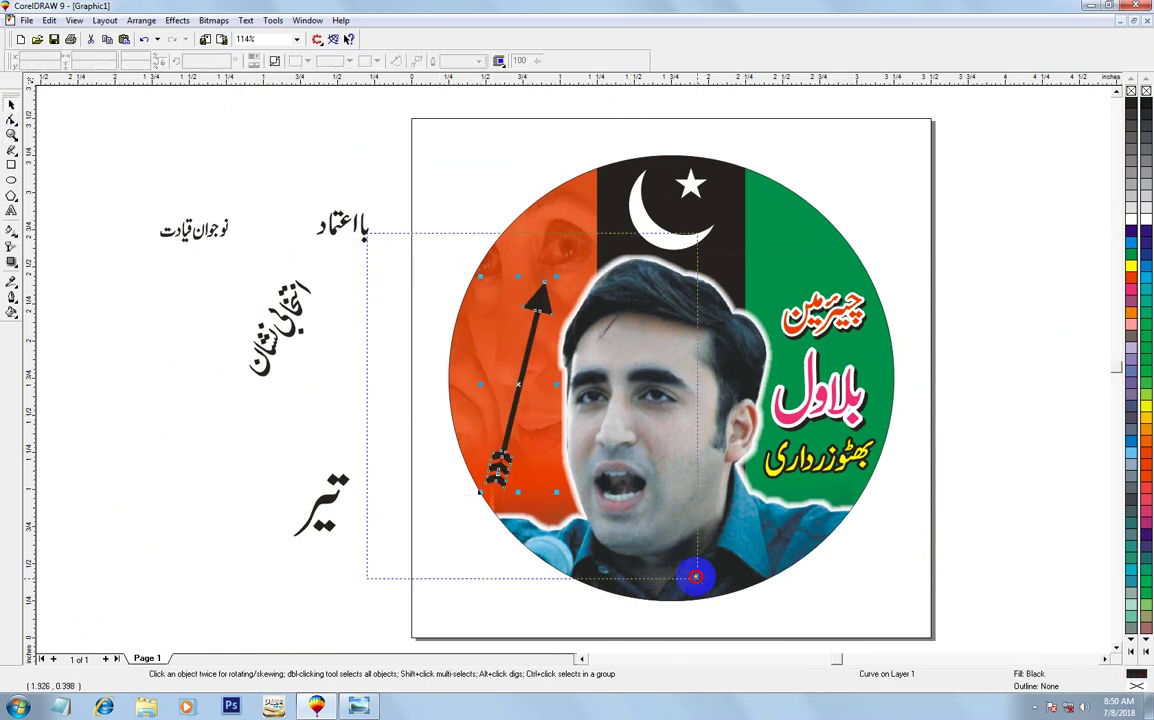
pyautogui.click(1133, 222)
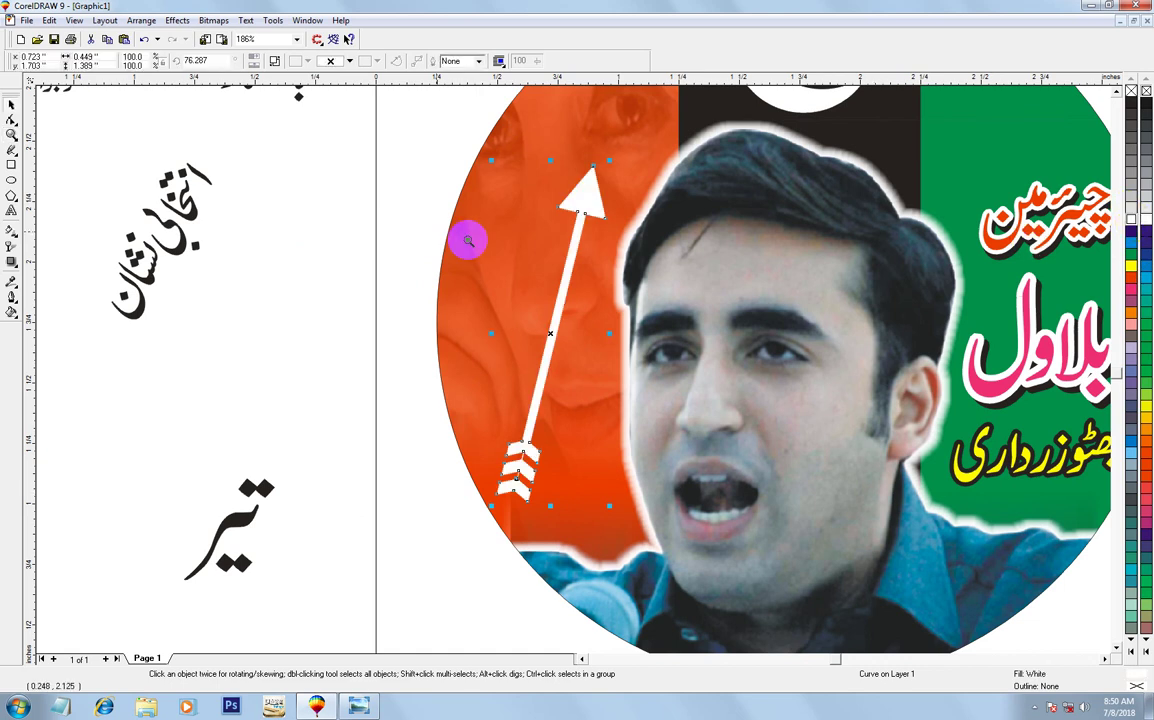
pyautogui.click(466, 239)
pyautogui.click(10, 108)
pyautogui.moveTo(449, 377); pyautogui.dragTo(460, 377)
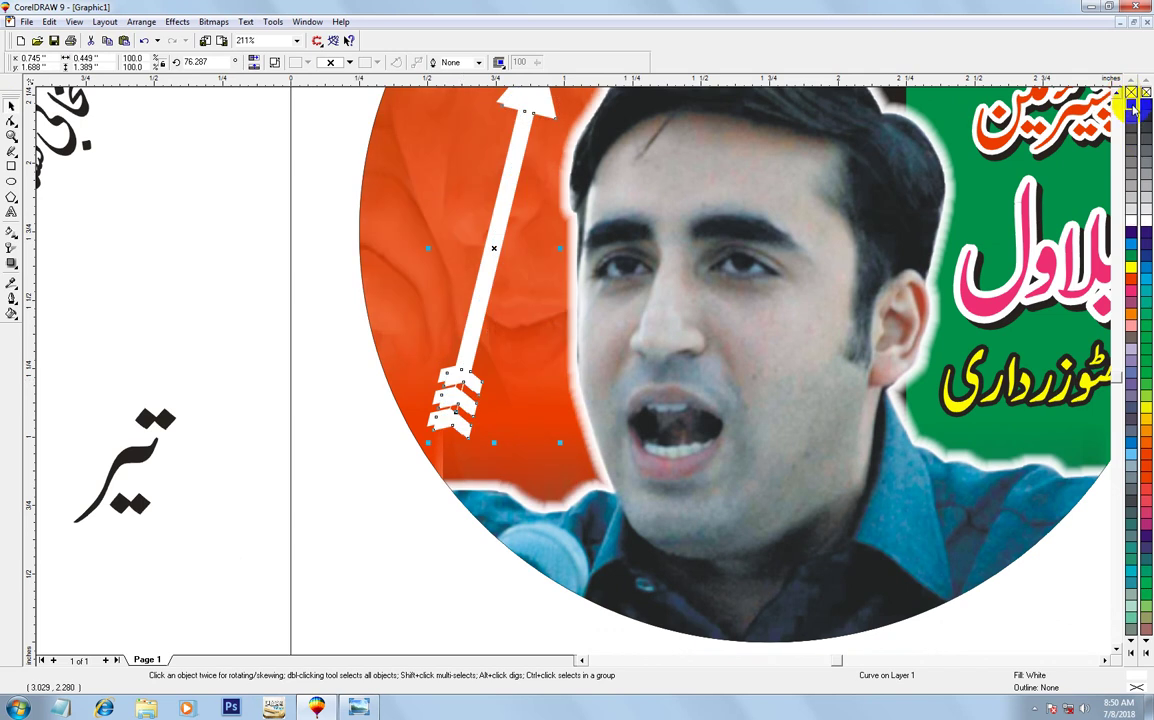
pyautogui.click(1132, 106)
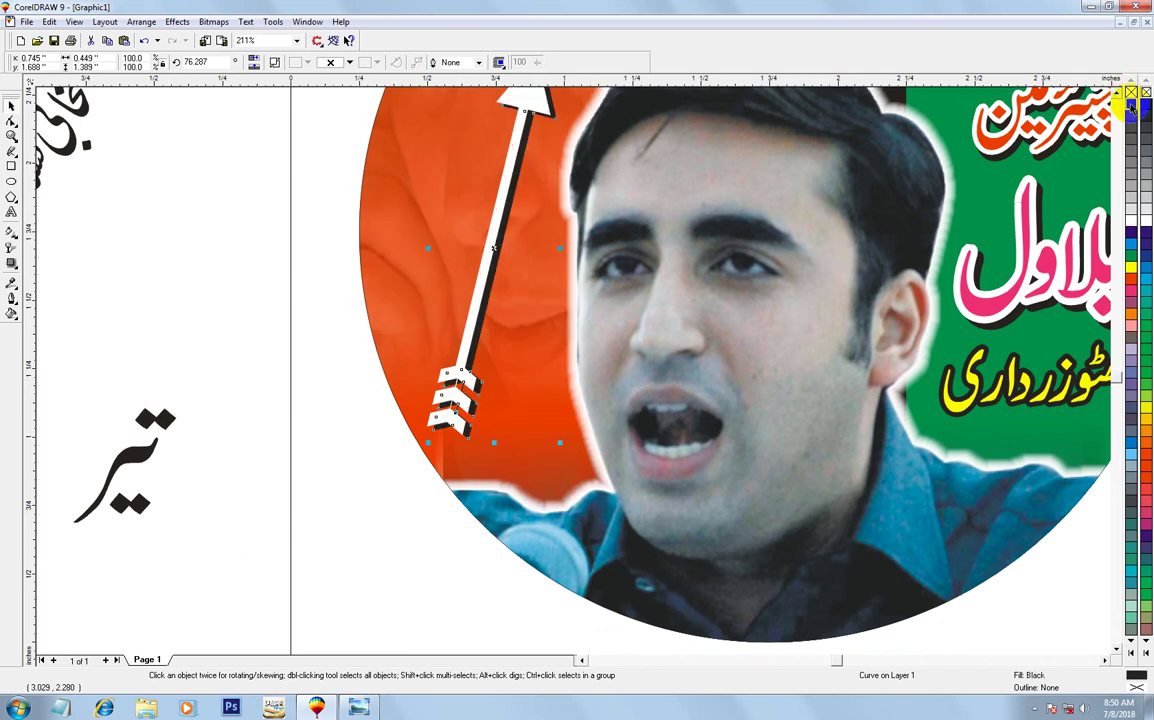
# Place the Urdu title beside the arrow in yellow with a black offset shadow copy
pyautogui.scroll(-1, 476, 360)
pyautogui.click(270, 297)
pyautogui.click(175, 235)
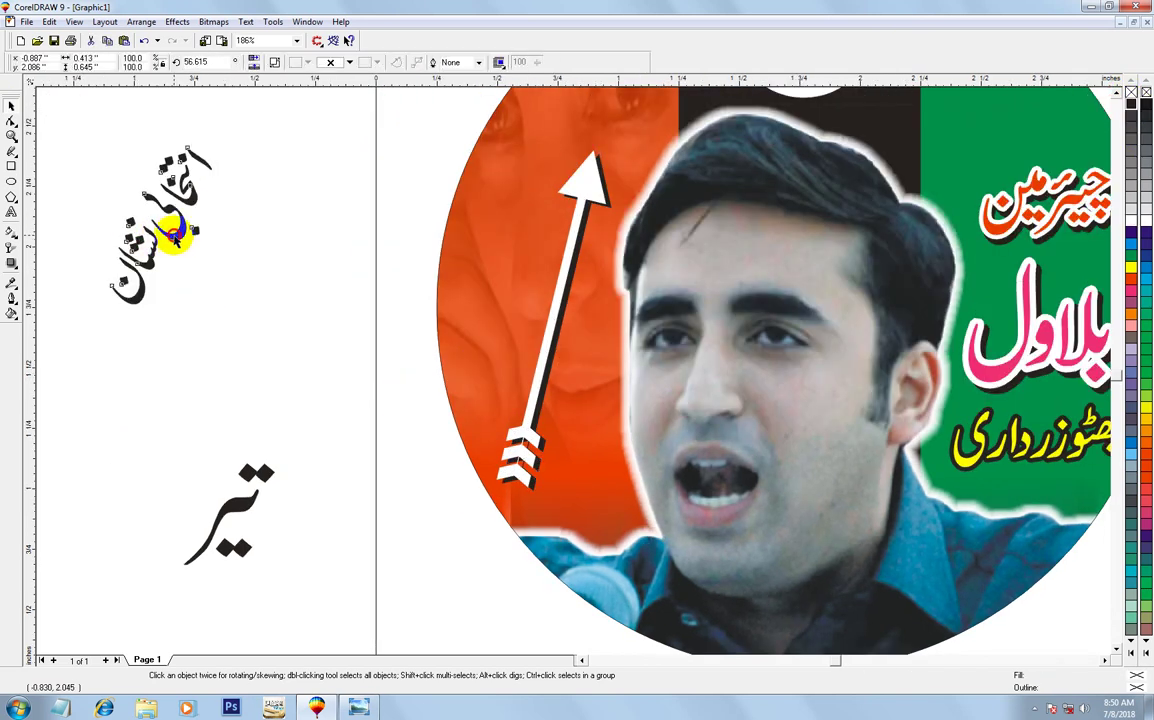
pyautogui.moveTo(175, 235); pyautogui.dragTo(520, 289)
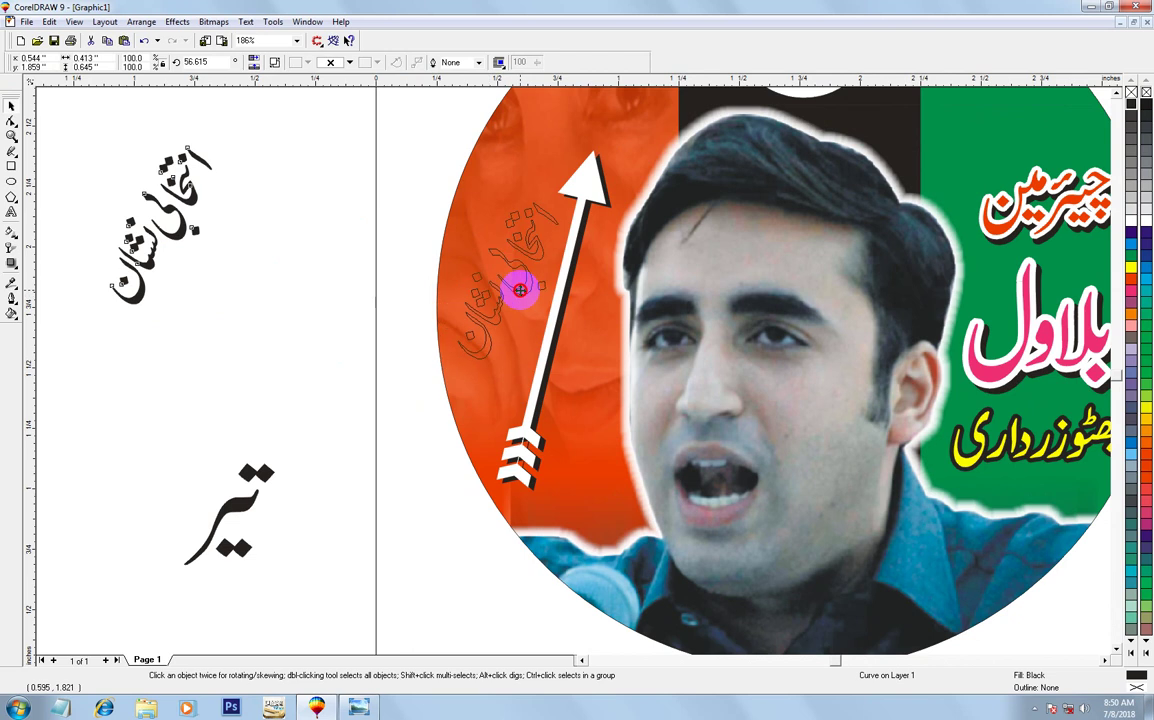
pyautogui.moveTo(520, 289); pyautogui.dragTo(517, 289)
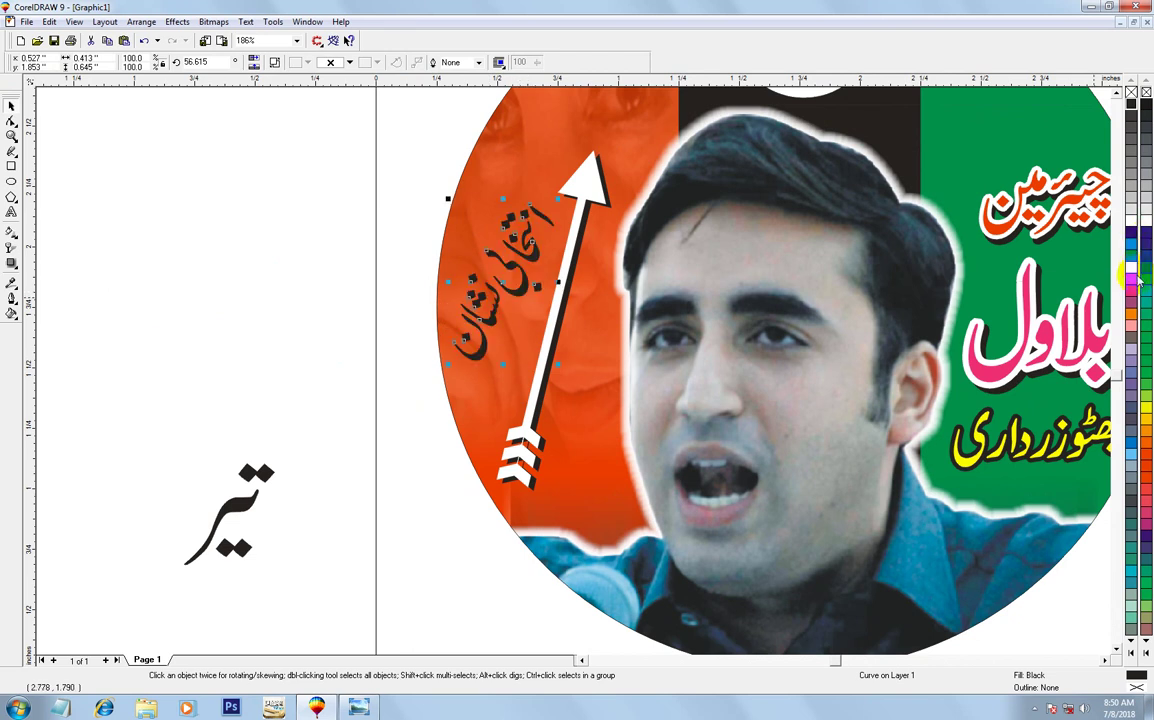
pyautogui.click(1131, 268)
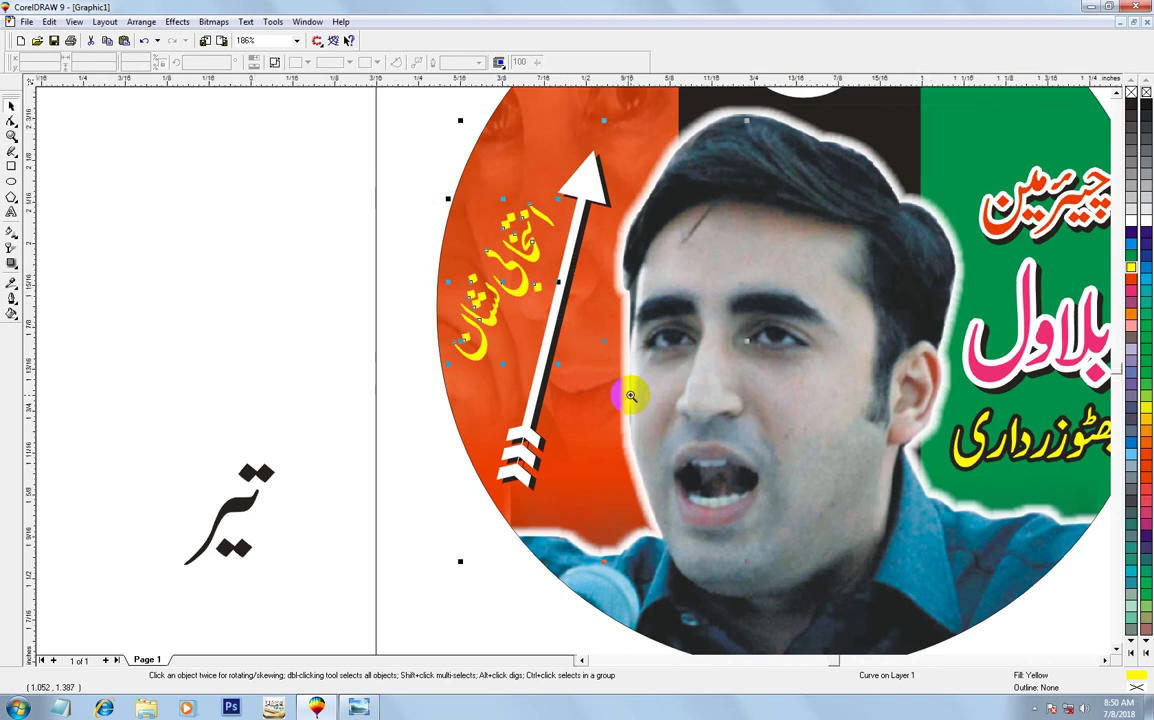
pyautogui.hotkey('shift', 'F2')
pyautogui.click(12, 118)
pyautogui.moveTo(549, 559); pyautogui.dragTo(553, 545)
pyautogui.click(1131, 104)
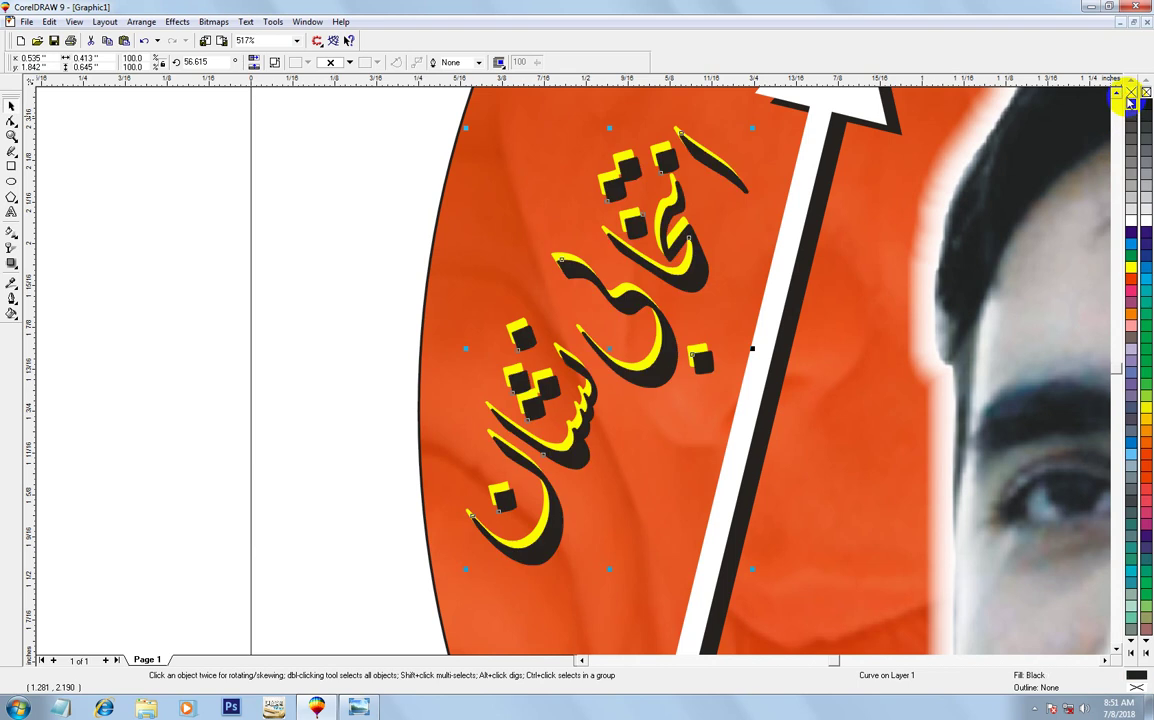
# Move the word تیر to the arrow's tail
pyautogui.scroll(-3, 399, 361)
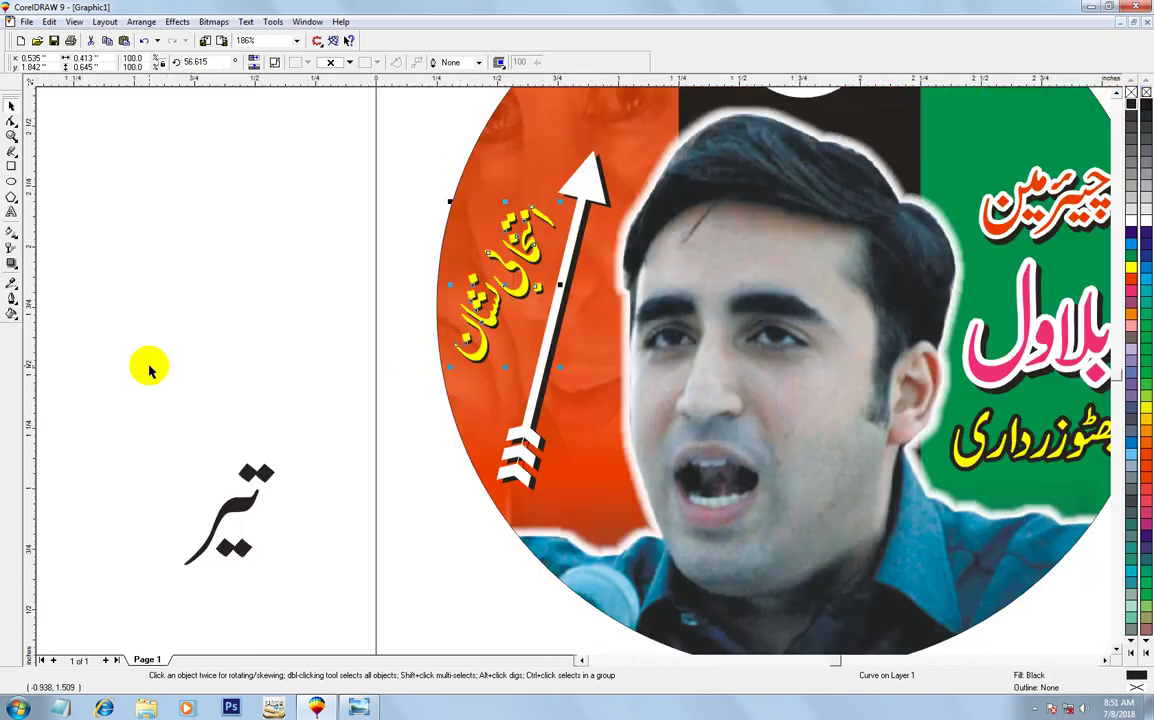
pyautogui.click(149, 368)
pyautogui.moveTo(235, 517); pyautogui.dragTo(570, 457)
pyautogui.moveTo(575, 458); pyautogui.dragTo(575, 458)
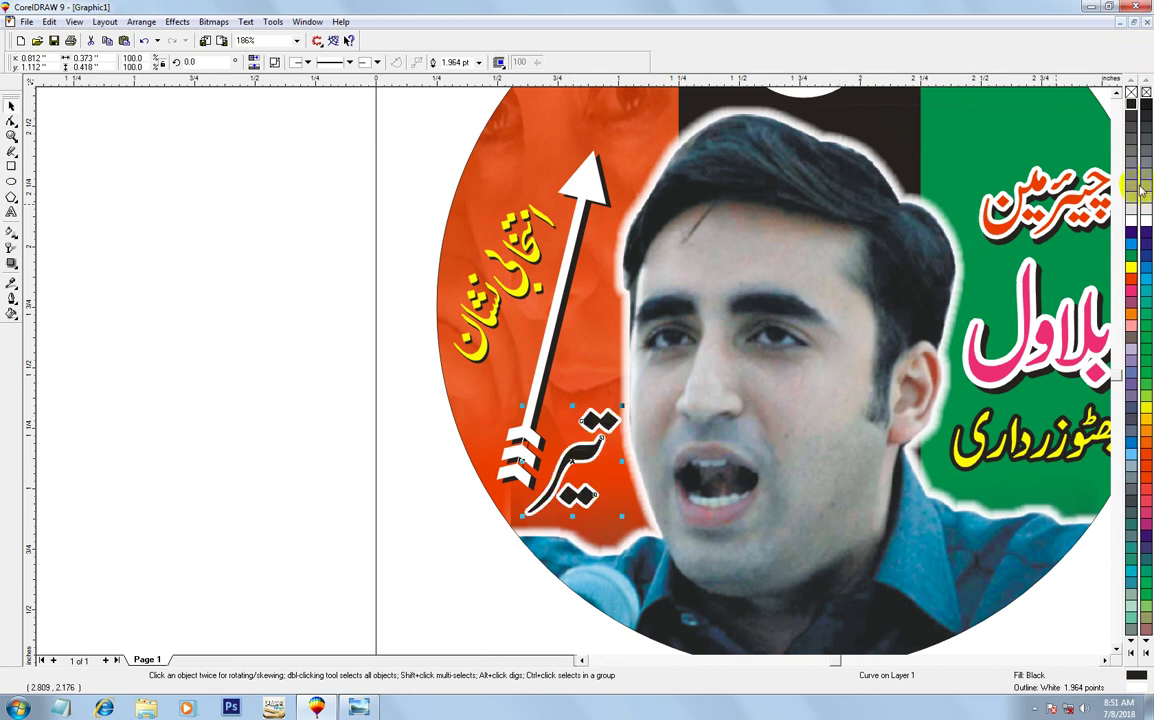
pyautogui.scroll(-3, 322, 391)
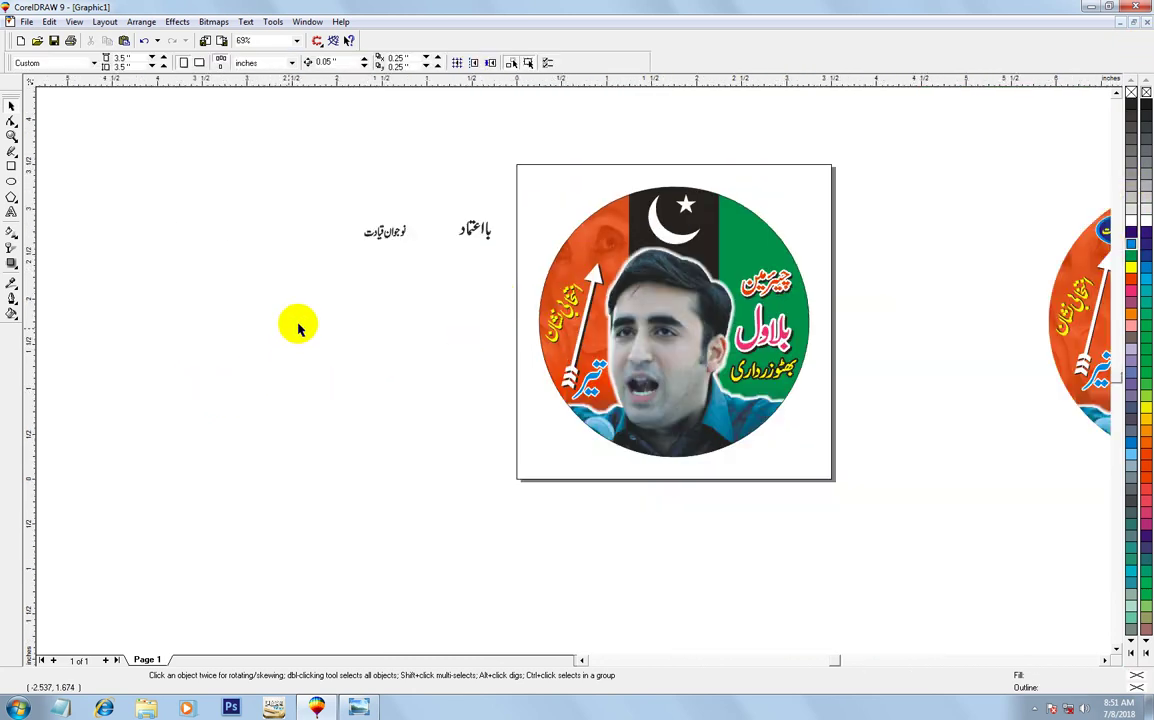
# Draw a 0.716 × 0.326-inch oval above the Urdu text and zoom in on it
pyautogui.moveTo(265, 147); pyautogui.dragTo(868, 399)
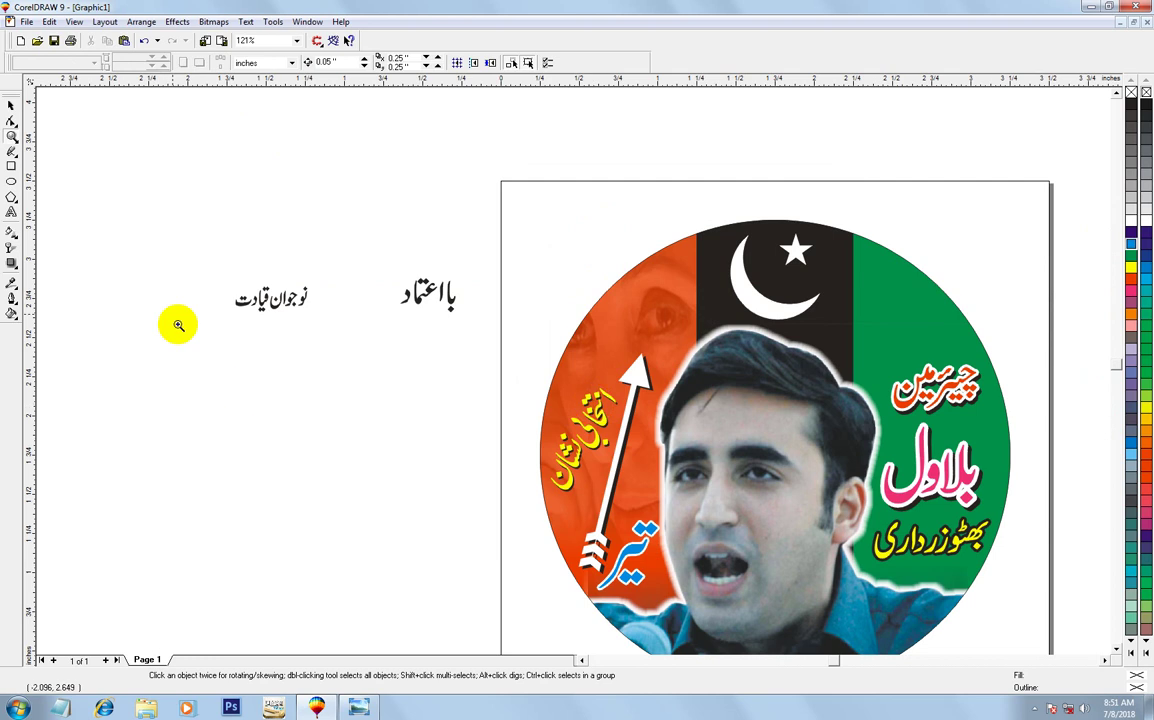
pyautogui.moveTo(153, 198); pyautogui.dragTo(971, 407)
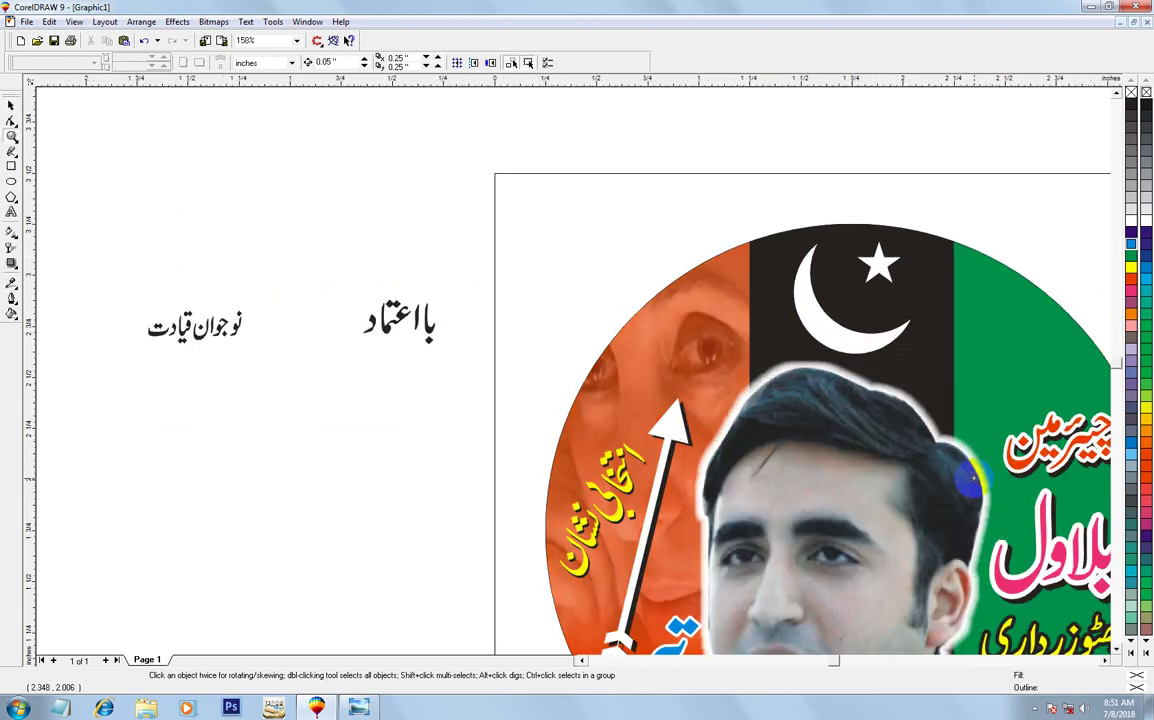
pyautogui.click(11, 108)
pyautogui.click(9, 186)
pyautogui.moveTo(266, 200); pyautogui.dragTo(412, 267)
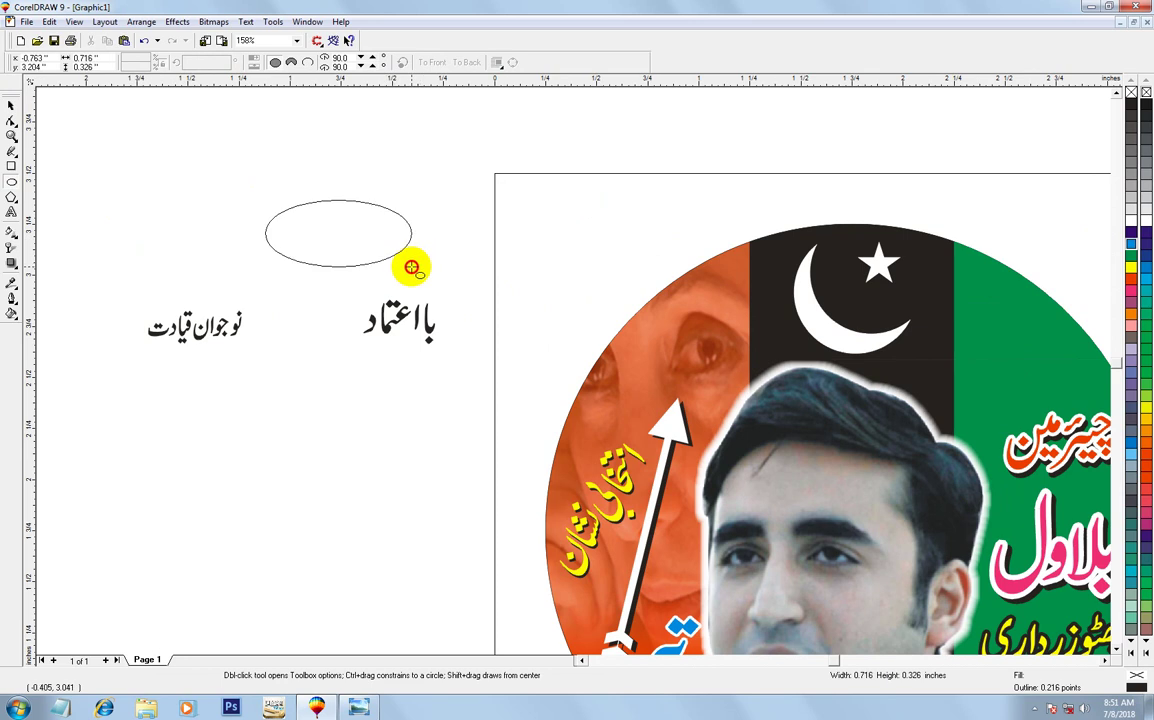
pyautogui.press('F2')
pyautogui.moveTo(240, 188); pyautogui.dragTo(478, 324)
# Give the oval a fountain fill from dark purple to blue
pyautogui.press('F11')
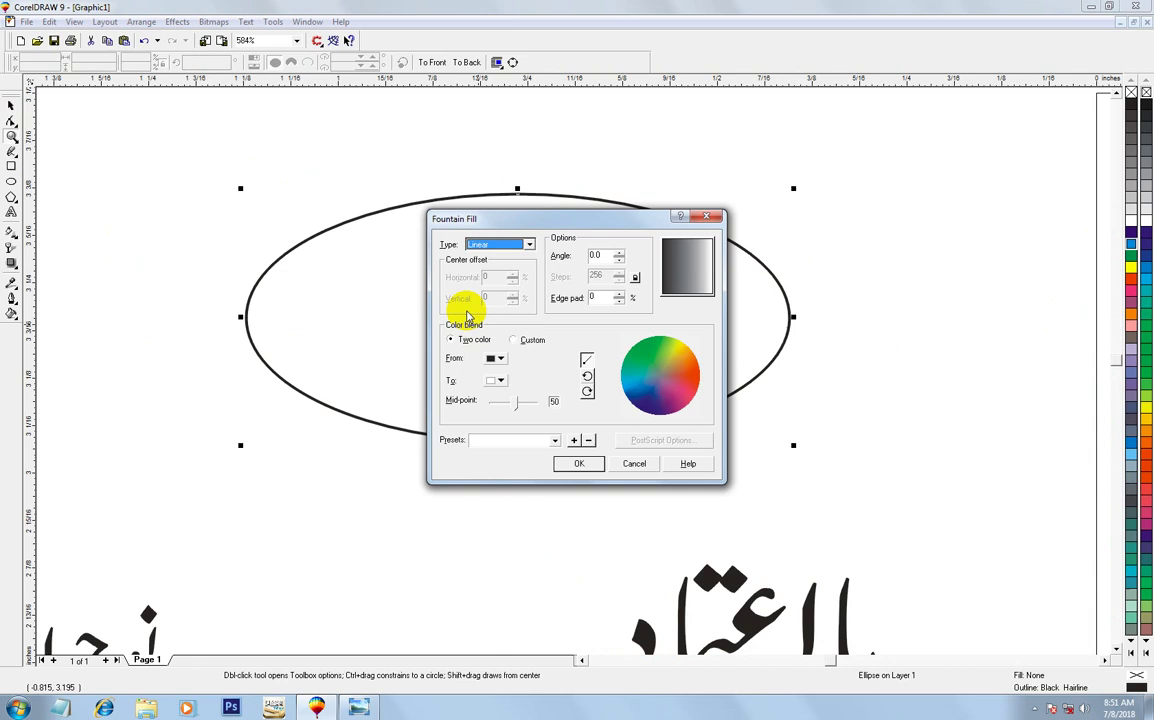
pyautogui.click(495, 358)
pyautogui.click(546, 383)
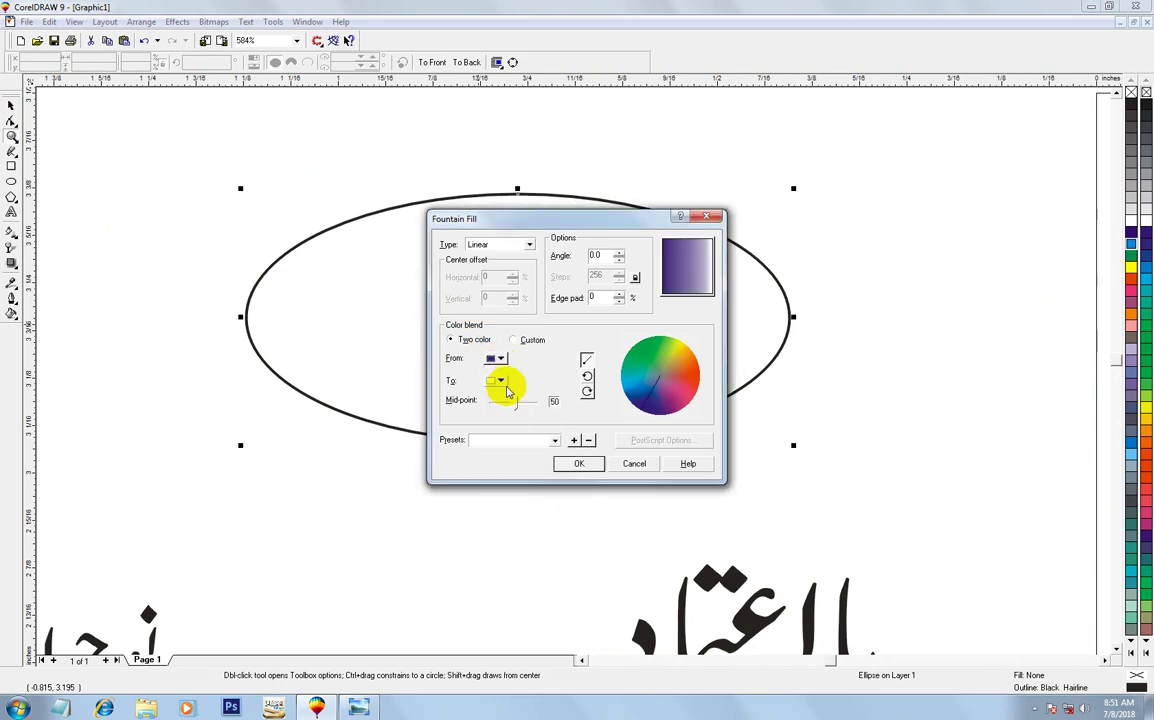
pyautogui.click(497, 380)
pyautogui.click(501, 416)
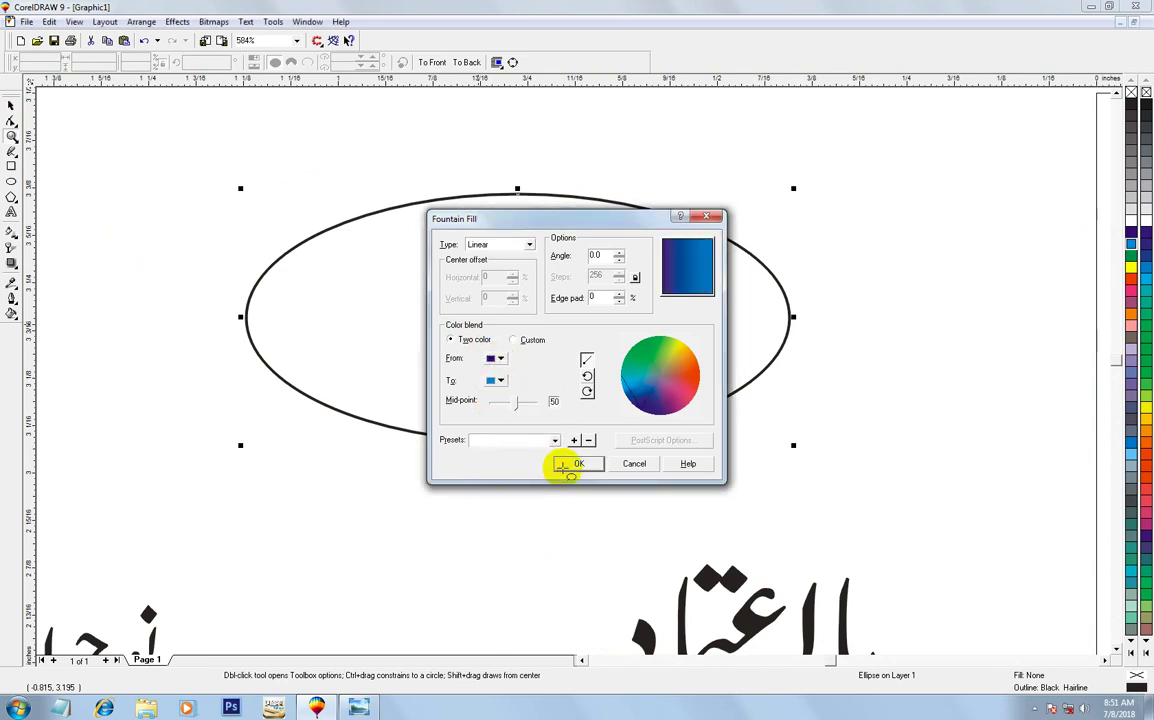
pyautogui.click(572, 463)
# Frame it with a slightly larger copy whose gradient is reversed, then select both ovals
pyautogui.click(9, 106)
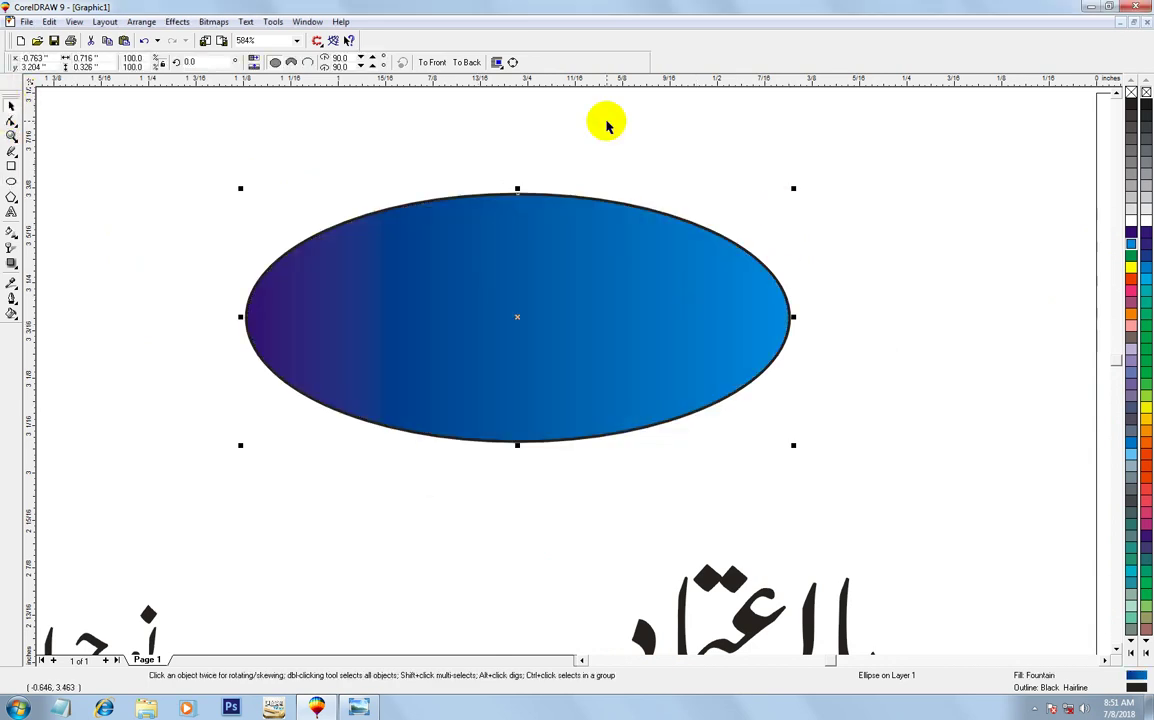
pyautogui.moveTo(794, 189); pyautogui.dragTo(879, 158)
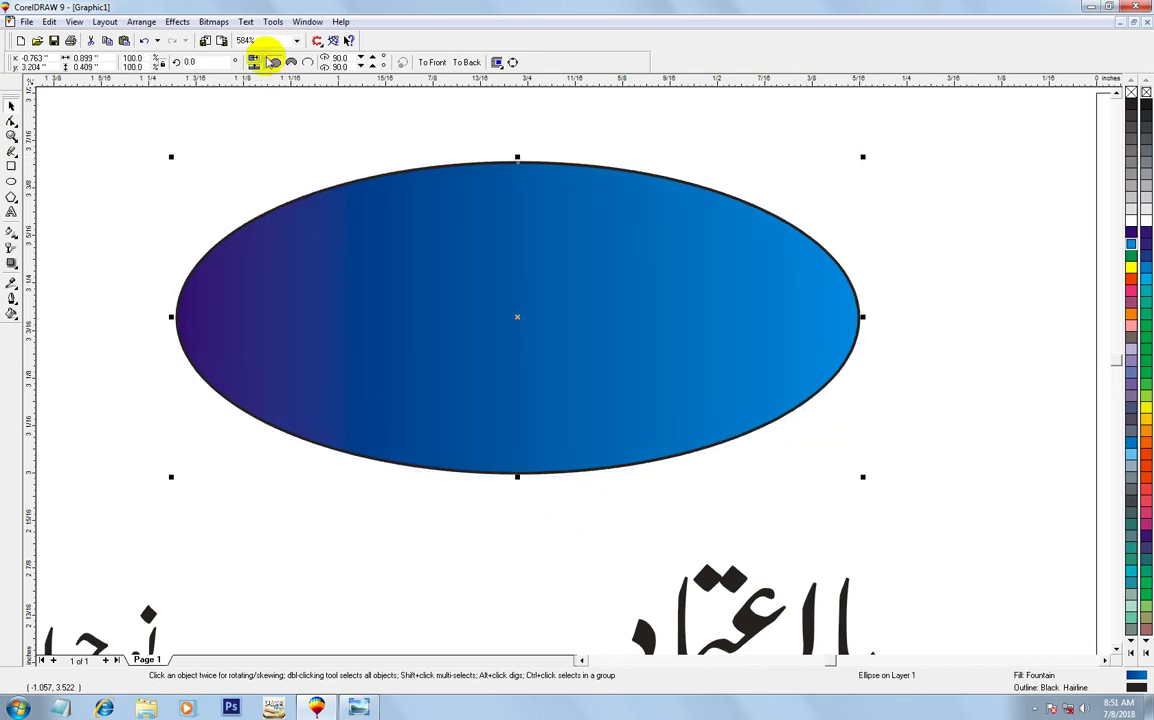
pyautogui.click(255, 62)
pyautogui.click(640, 140)
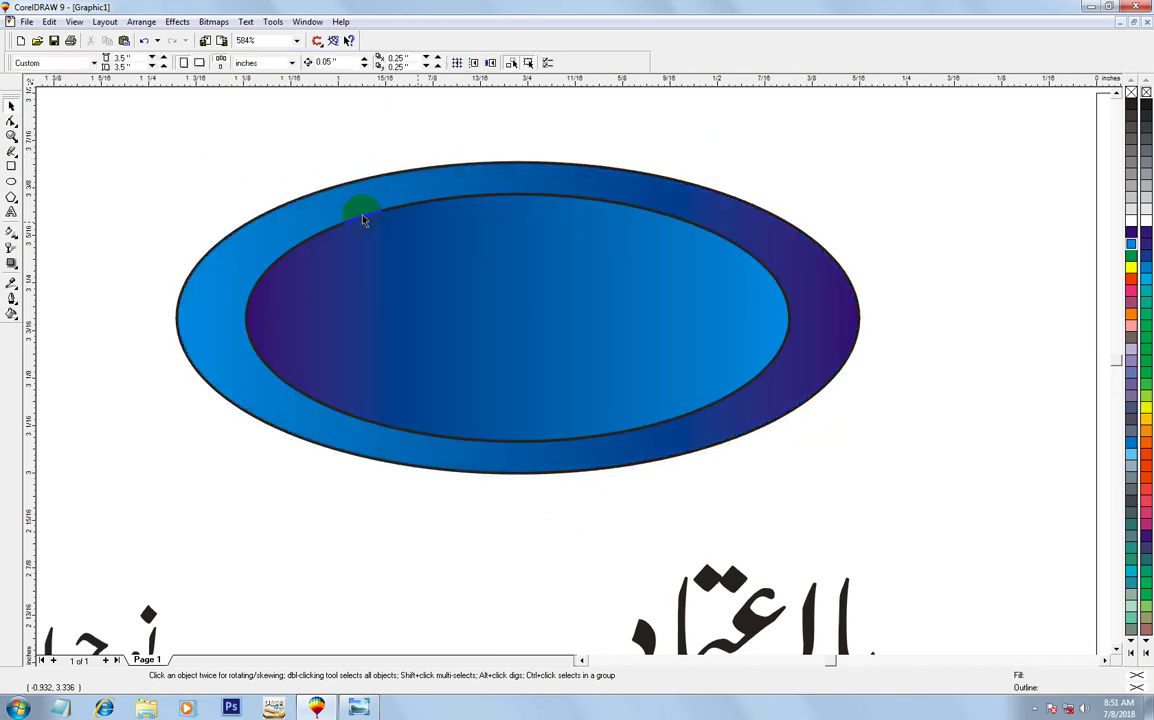
pyautogui.click(780, 270)
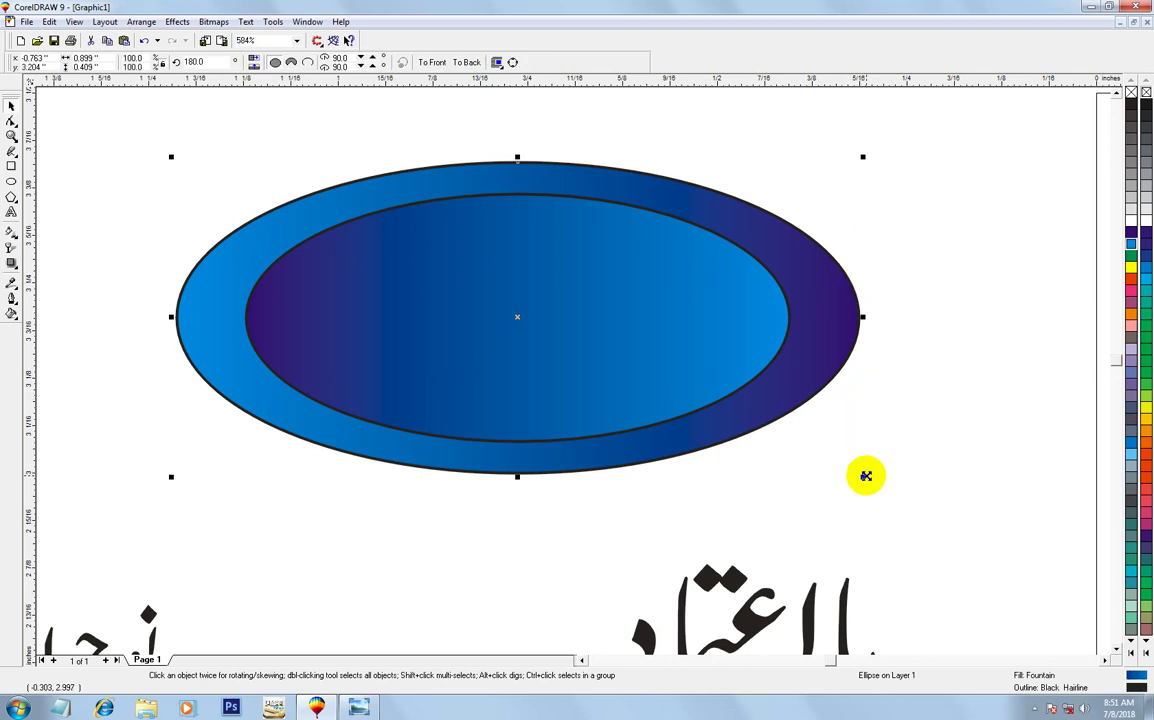
pyautogui.moveTo(866, 476); pyautogui.dragTo(855, 466)
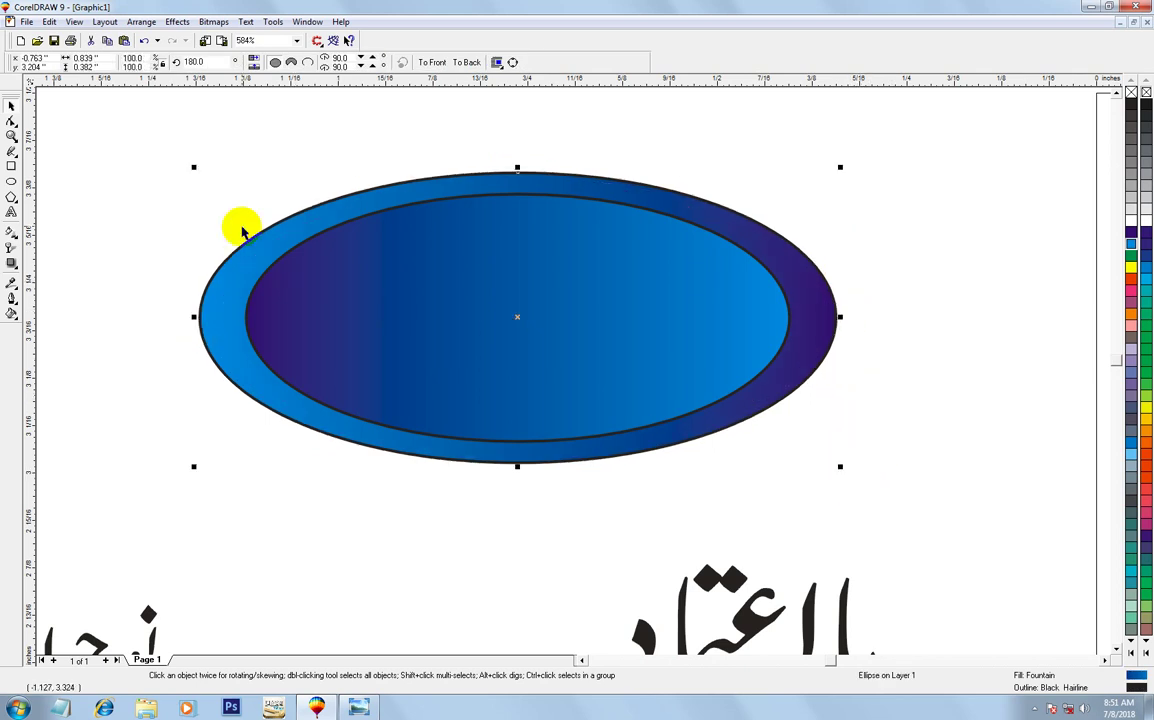
pyautogui.moveTo(149, 162); pyautogui.dragTo(935, 528)
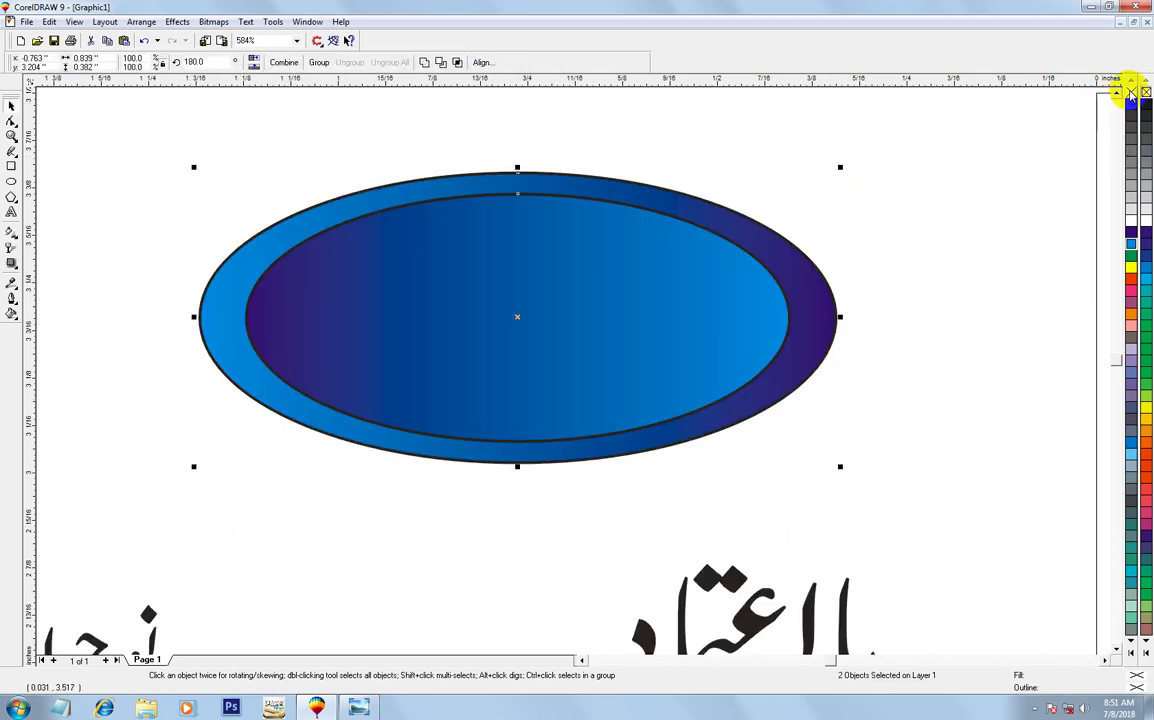
# Group the two ovals without outlines and centre the با اعتماد text on them
pyautogui.hotkey('ctrl', 'g')
pyautogui.rightClick(1130, 91)
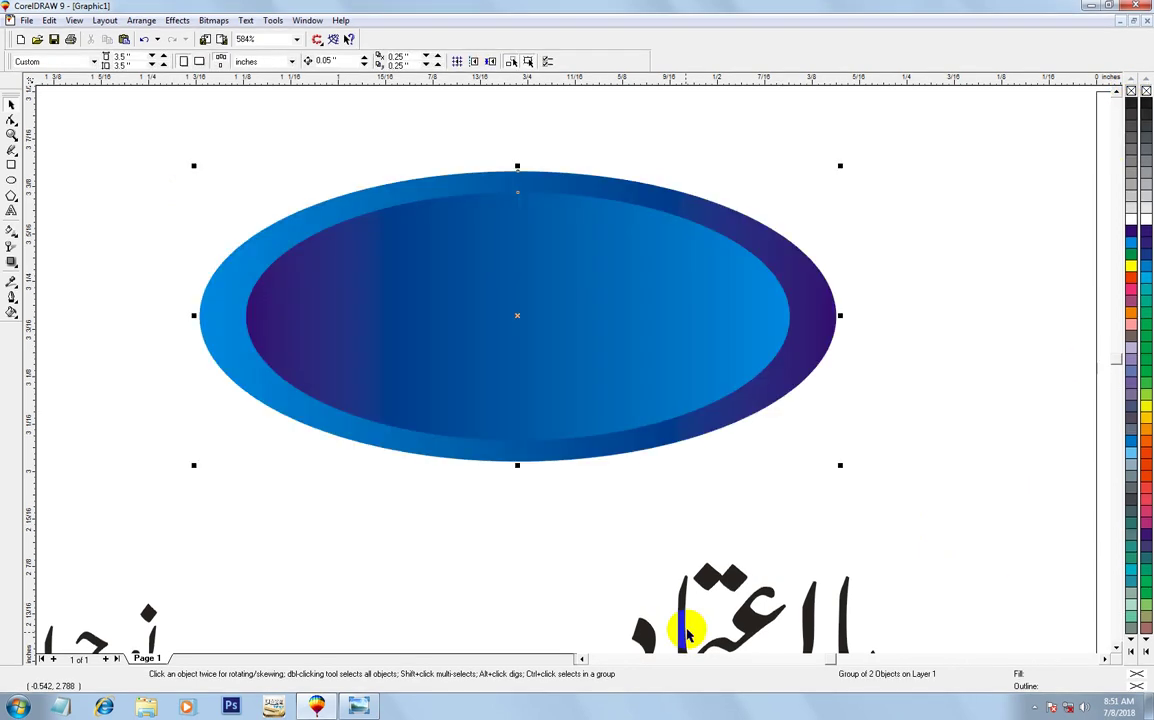
pyautogui.moveTo(731, 600); pyautogui.dragTo(592, 463)
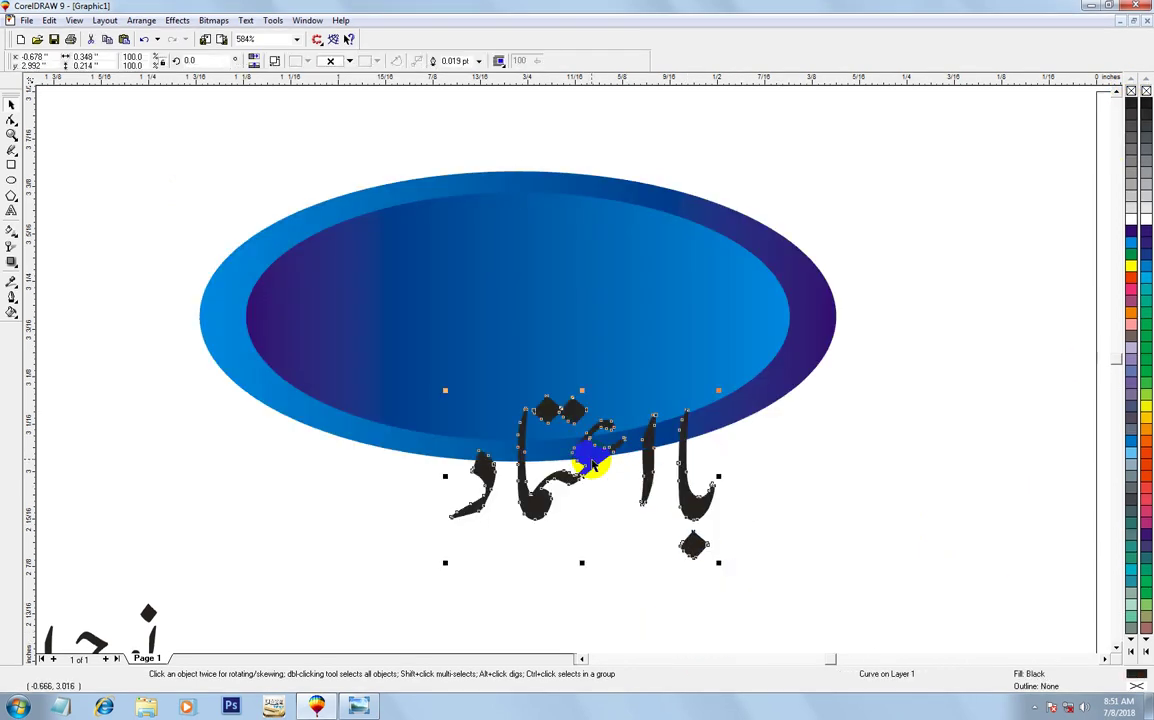
pyautogui.keyDown('shift'); pyautogui.click(675, 314); pyautogui.keyUp('shift')
pyautogui.press('c')
pyautogui.press('e')
# Narrow the oval badge slightly and recentre the text on it
pyautogui.click(538, 496)
pyautogui.click(618, 355)
pyautogui.click(622, 237)
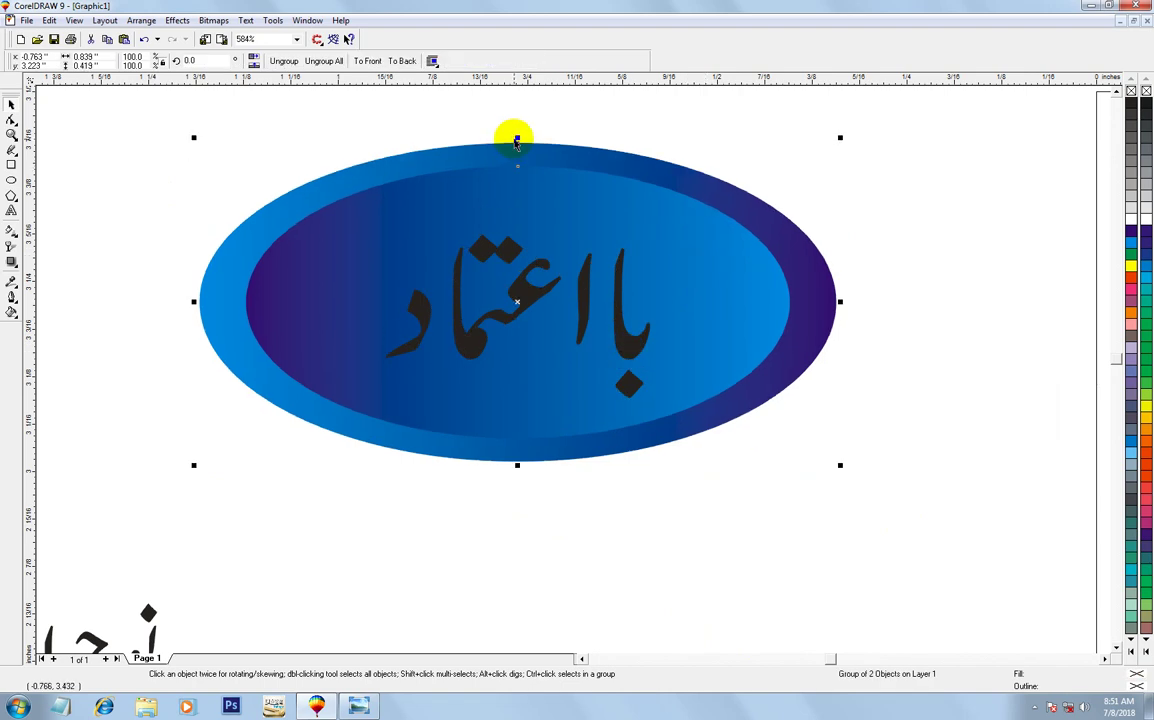
pyautogui.moveTo(840, 301); pyautogui.dragTo(814, 301)
pyautogui.click(734, 450)
pyautogui.click(624, 345)
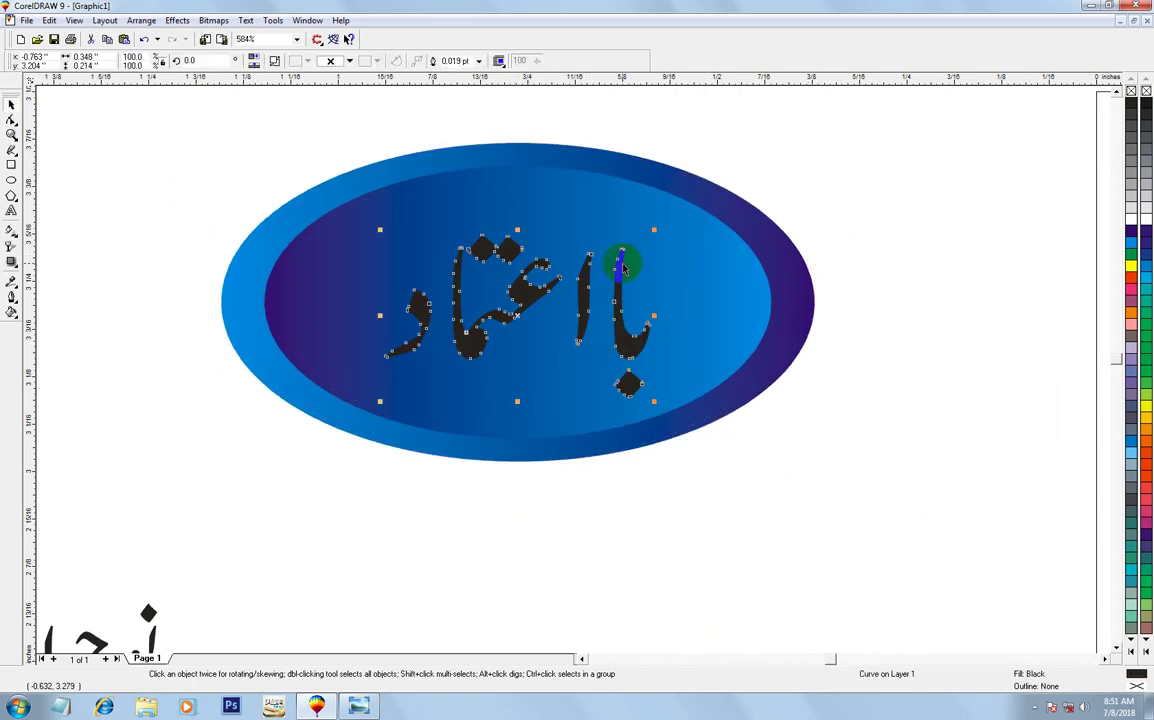
pyautogui.keyDown('shift'); pyautogui.click(695, 265); pyautogui.keyUp('shift')
pyautogui.press('e')
pyautogui.click(610, 528)
# Enlarge the با اعتماد text to fit the oval and colour it yellow
pyautogui.click(648, 320)
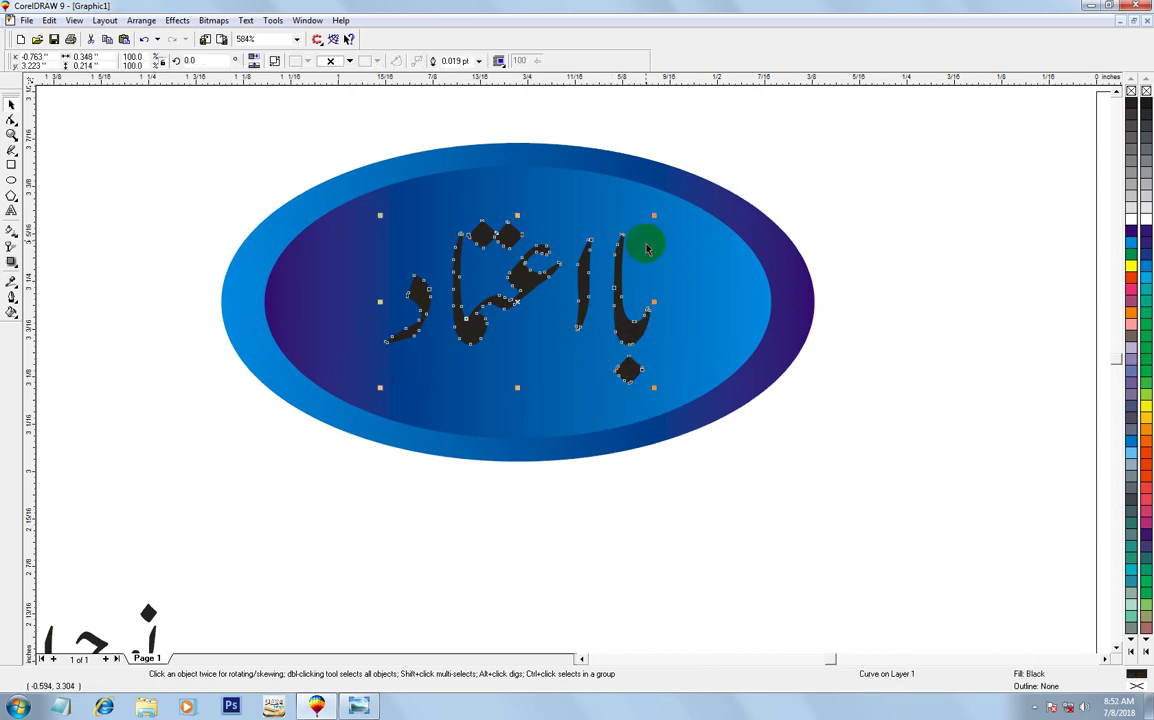
pyautogui.moveTo(655, 212); pyautogui.dragTo(713, 179)
pyautogui.moveTo(716, 425); pyautogui.dragTo(709, 421)
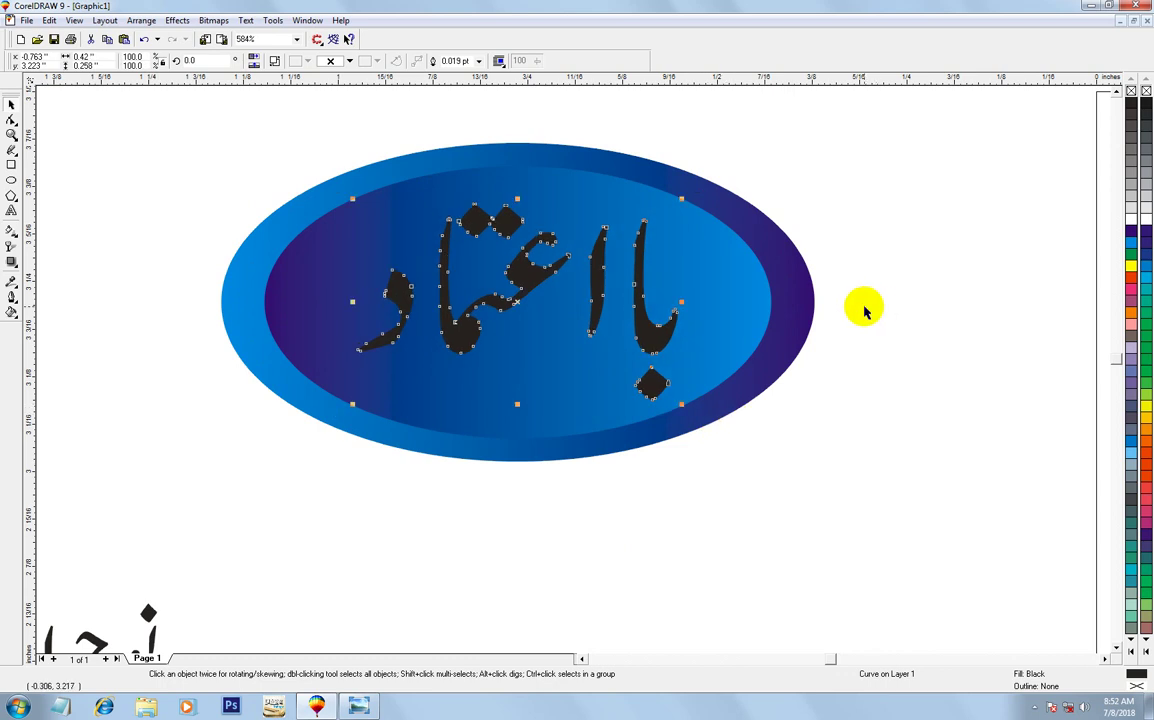
pyautogui.click(1131, 265)
# Duplicate the oval badge below the original
pyautogui.press('F3')
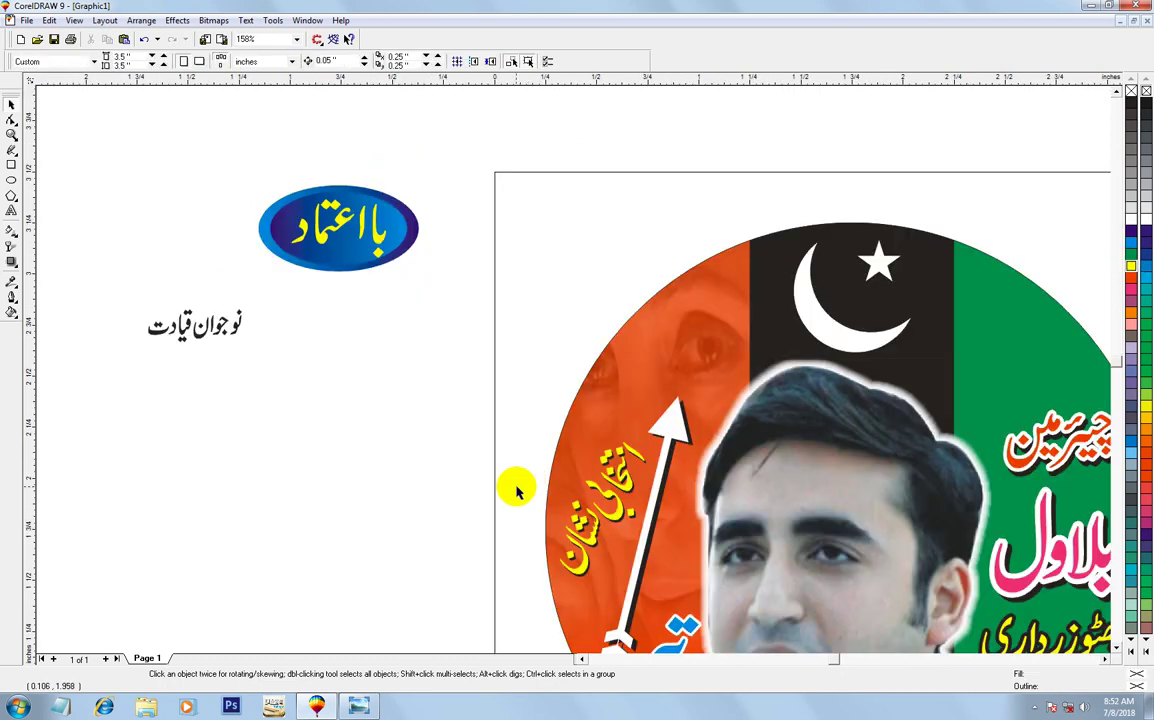
pyautogui.moveTo(318, 265); pyautogui.dragTo(318, 392)
pyautogui.press('F2')
pyautogui.moveTo(103, 270); pyautogui.dragTo(442, 392)
pyautogui.press('Escape')
# Centre the نوجوان قیادت text horizontally and vertically in the new oval
pyautogui.press('Tab')
pyautogui.press('Delete')
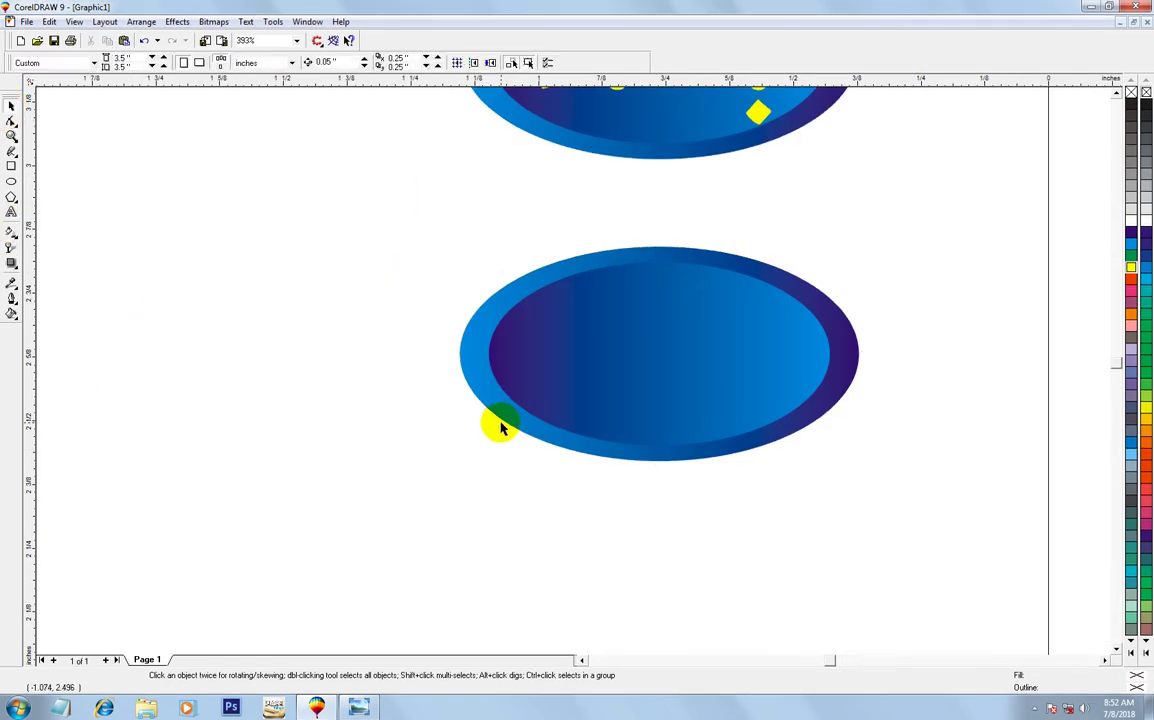
pyautogui.hotkey('ctrl', 'z')
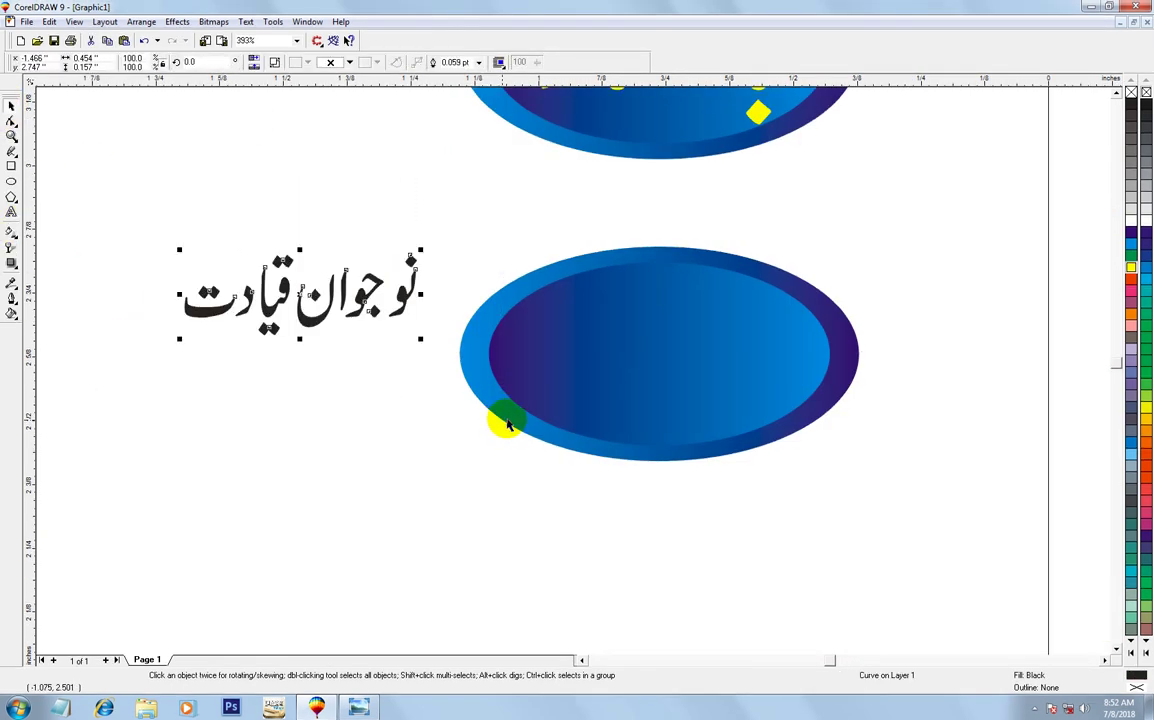
pyautogui.keyDown('shift'); pyautogui.click(502, 417); pyautogui.keyUp('shift')
pyautogui.press('e')
pyautogui.press('c')
pyautogui.press('Escape')
# Colour نوجوان قیادت yellow and enlarge it to about 125% inside the oval
pyautogui.click(645, 332)
pyautogui.click(1129, 266)
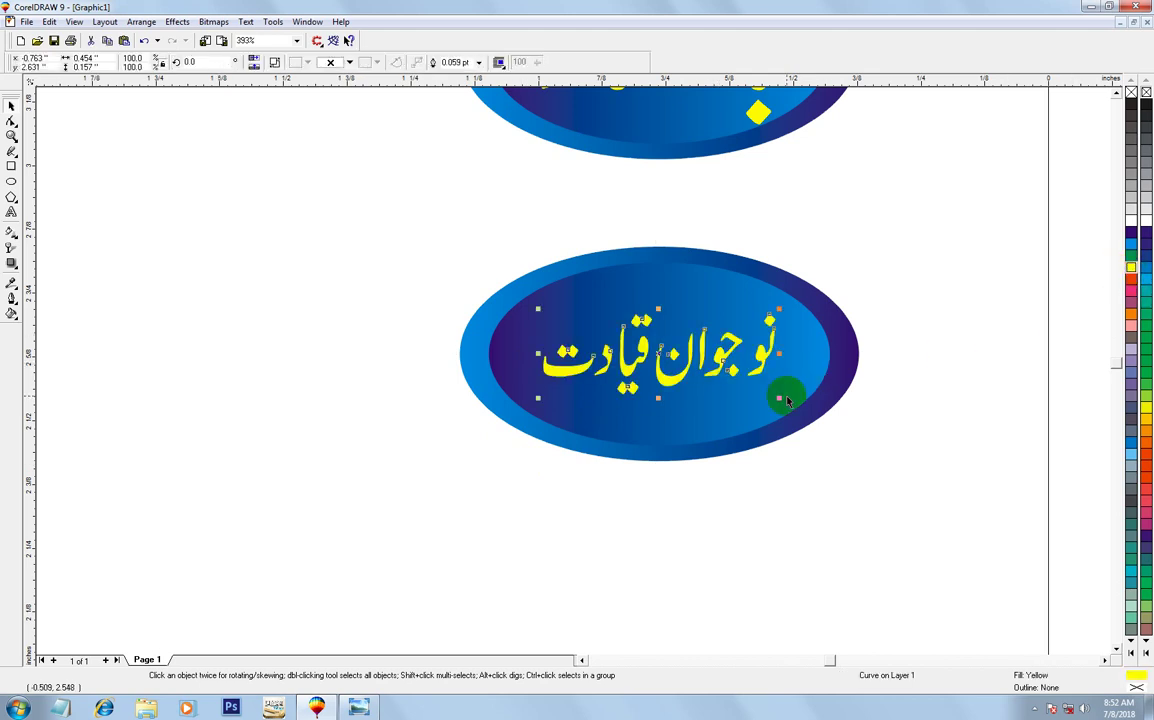
pyautogui.moveTo(779, 398); pyautogui.dragTo(808, 408)
pyautogui.scroll(-2, 655, 378)
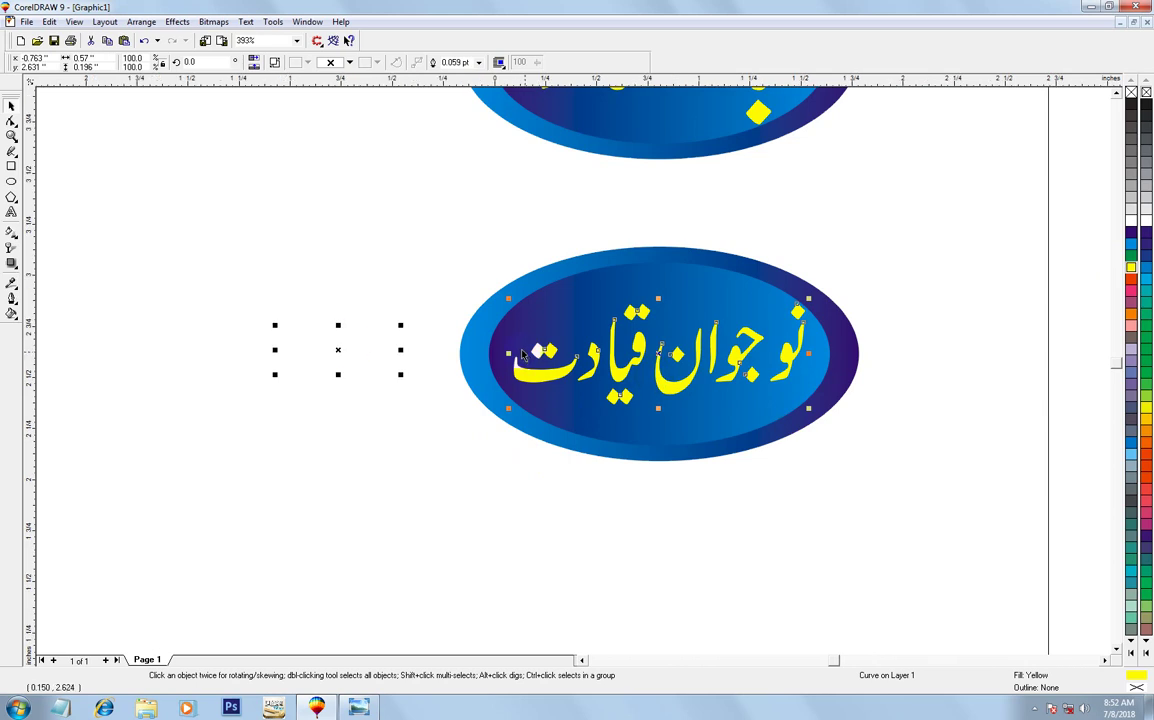
pyautogui.scroll(-3, 655, 378)
pyautogui.moveTo(176, 156); pyautogui.dragTo(484, 352)
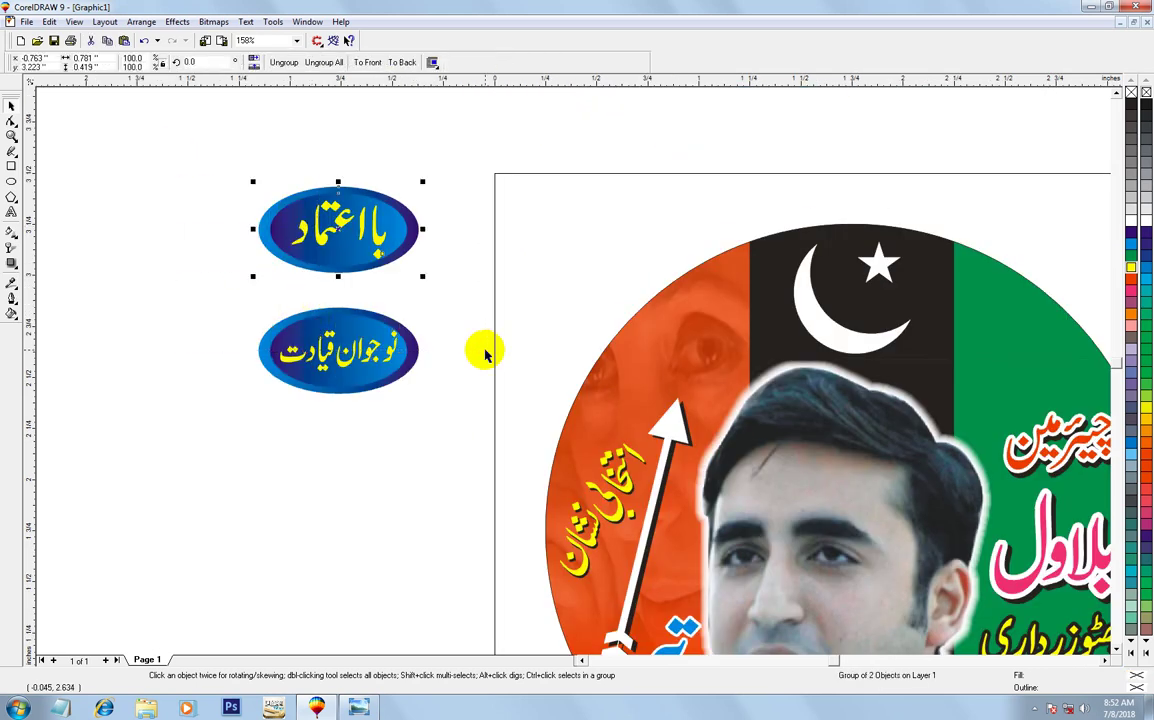
# Move the با اعتماد badge onto the flag circle on the right
pyautogui.click(262, 335)
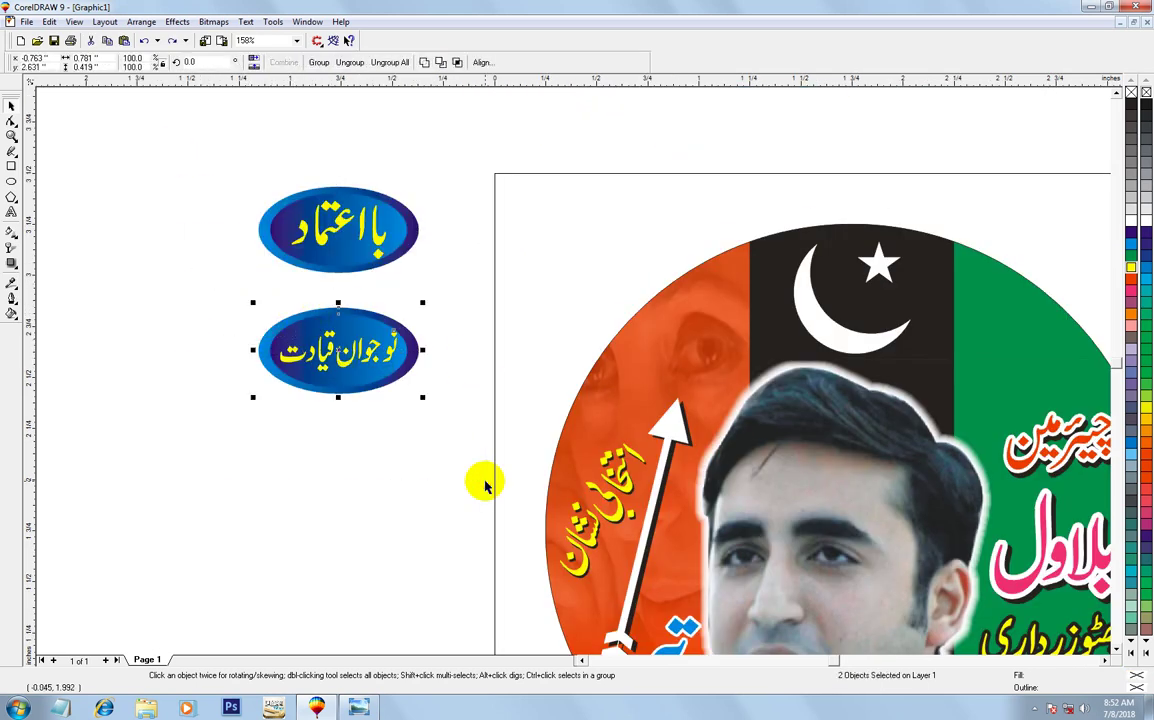
pyautogui.press('Delete')
pyautogui.hotkey('ctrl', 'z')
pyautogui.click(314, 223)
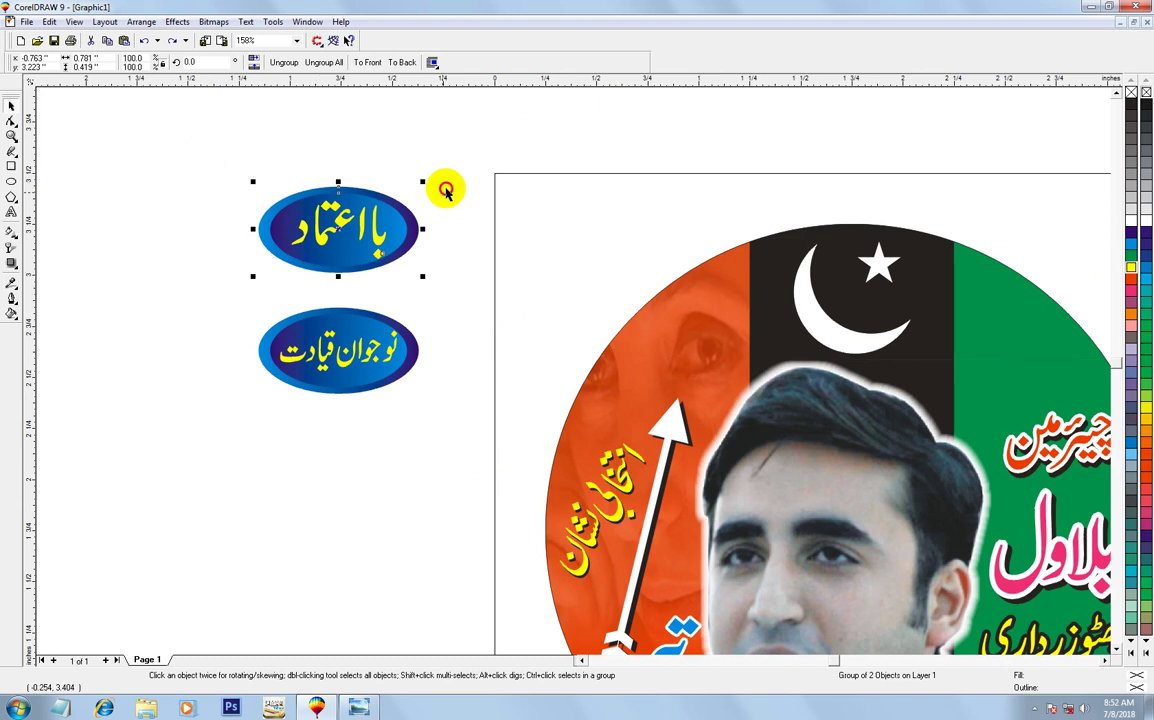
pyautogui.moveTo(336, 250); pyautogui.dragTo(368, 243)
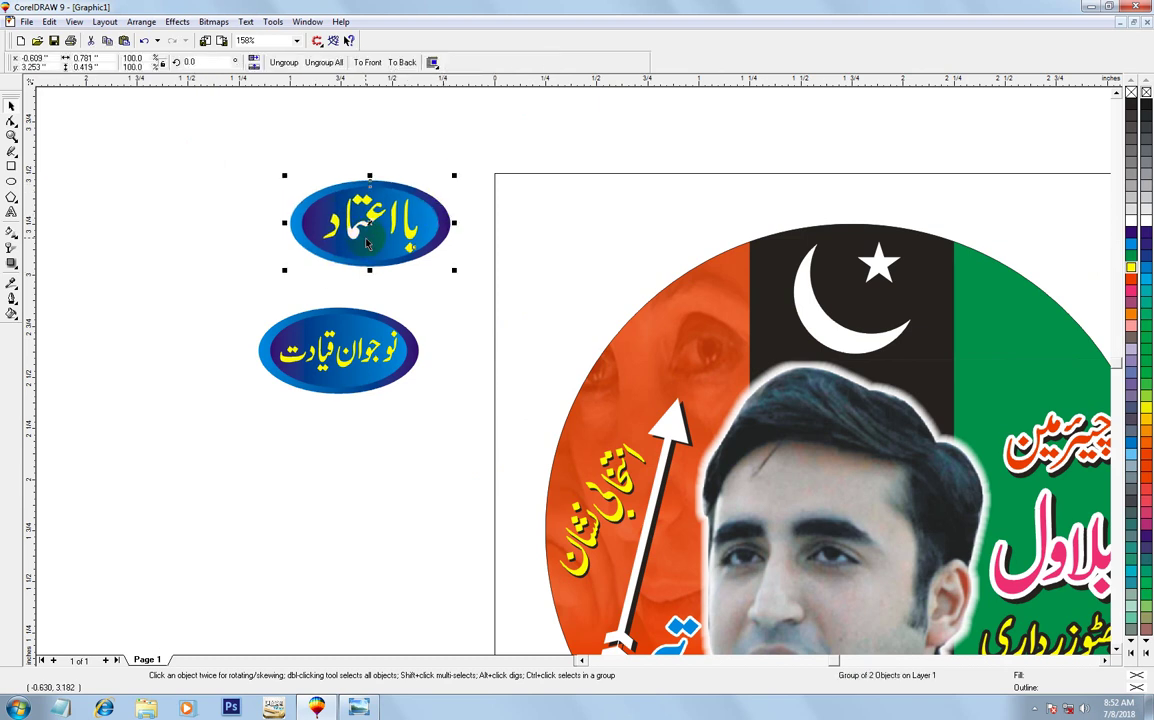
pyautogui.moveTo(360, 215)
pyautogui.mouseDown()
pyautogui.moveTo(782, 253)
pyautogui.moveTo(1006, 352)
pyautogui.mouseUp()
pyautogui.click(375, 335)
# Place the نوجوان قیادت badge on the left side of the flag circle
pyautogui.keyDown('shift'); pyautogui.click(946, 350); pyautogui.keyUp('shift')
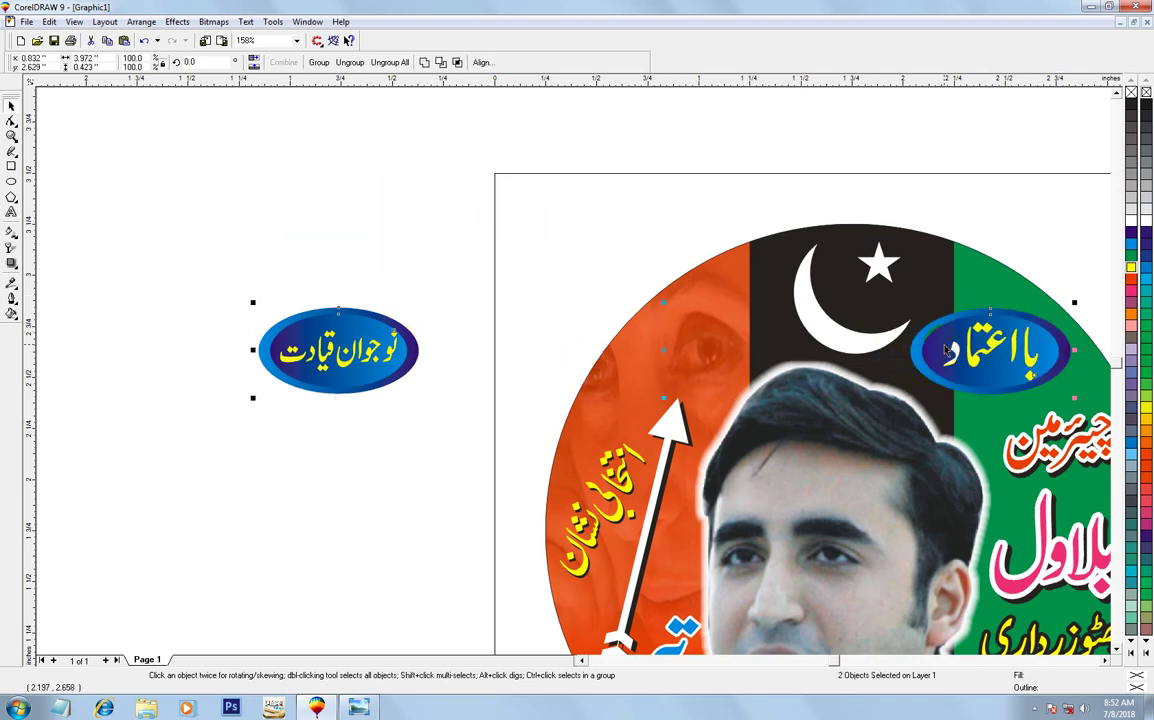
pyautogui.moveTo(306, 372); pyautogui.dragTo(533, 372)
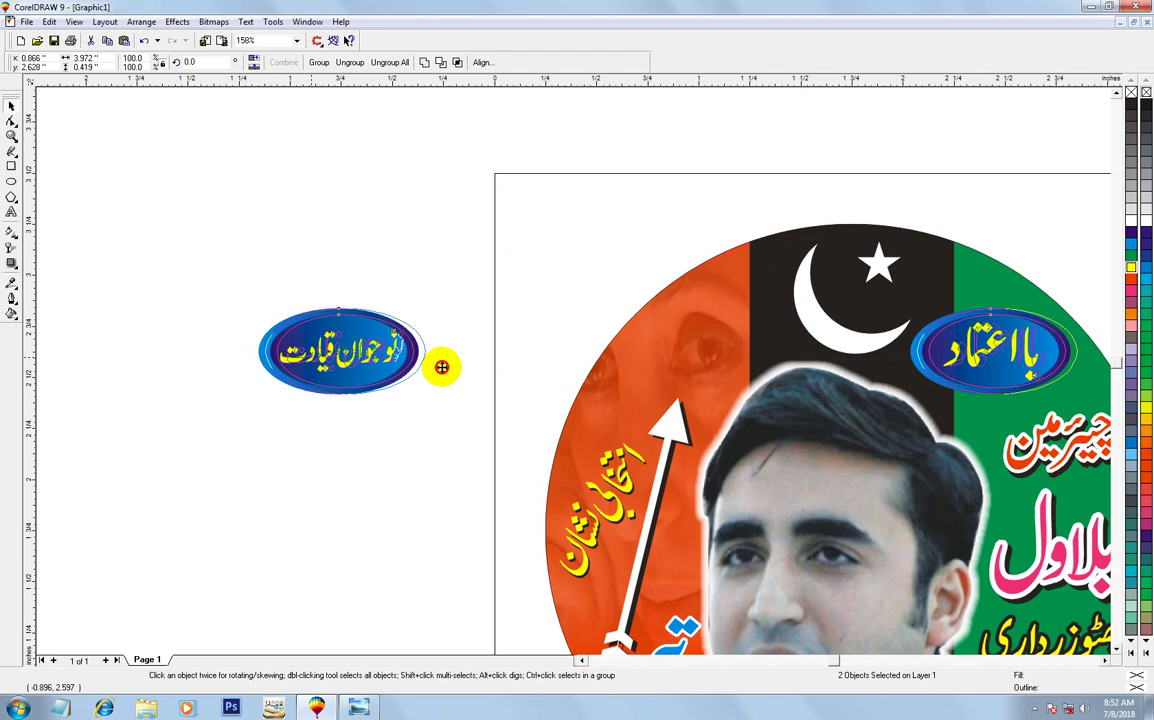
pyautogui.hotkey('ctrl', 'z')
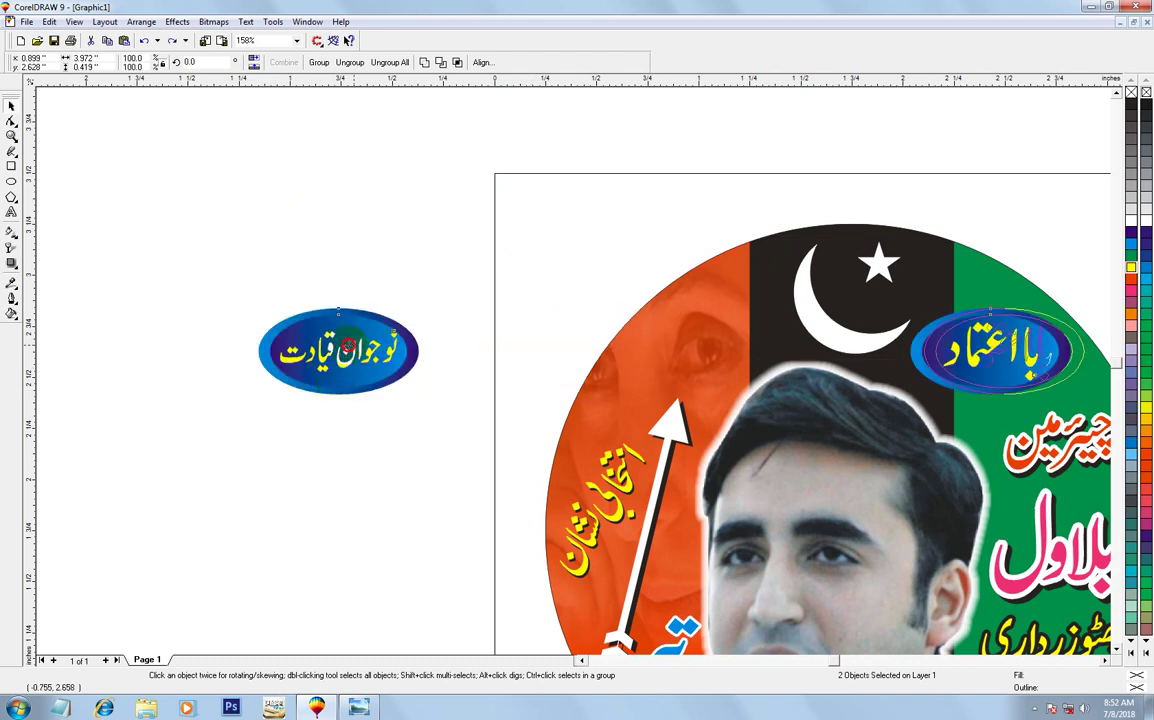
pyautogui.moveTo(300, 350); pyautogui.dragTo(300, 425)
pyautogui.press('Escape')
pyautogui.click(301, 443)
pyautogui.moveTo(435, 295); pyautogui.dragTo(231, 401)
pyautogui.press('Right')
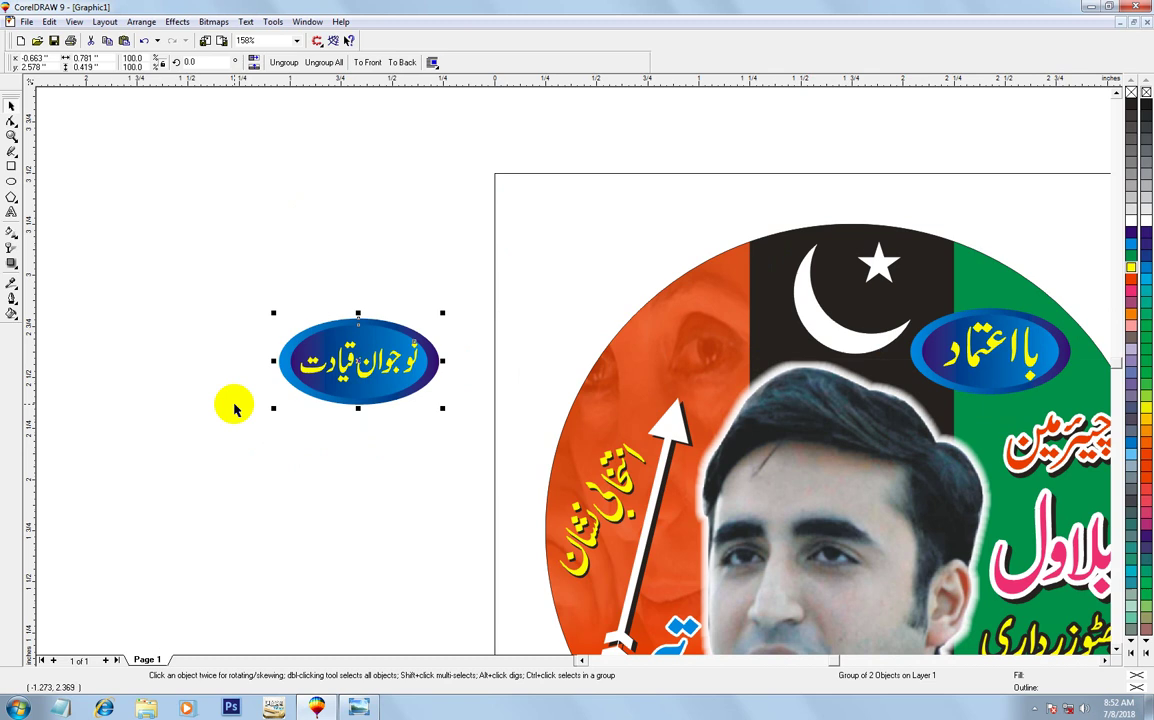
pyautogui.press('Right')
pyautogui.press('Right')
pyautogui.press('Right')
pyautogui.press('Right')
pyautogui.press('Right')
pyautogui.press('Right')
pyautogui.press('Right')
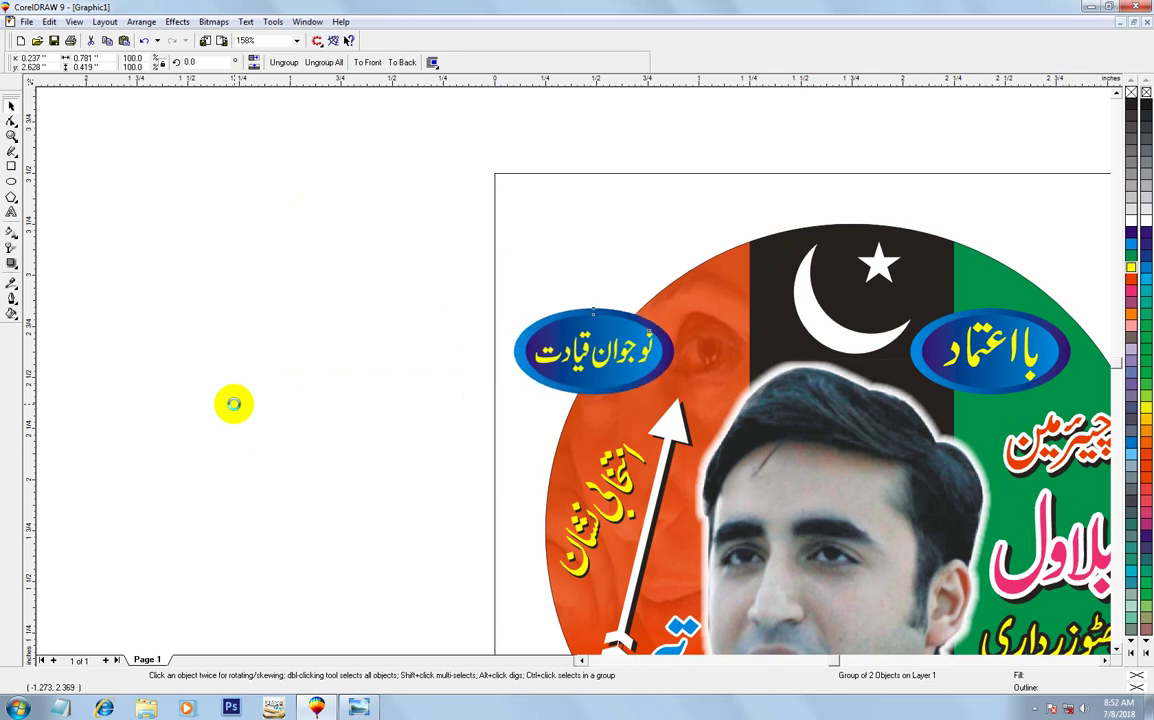
pyautogui.press('Right')
pyautogui.press('Right')
pyautogui.press('Right')
pyautogui.press('Up')
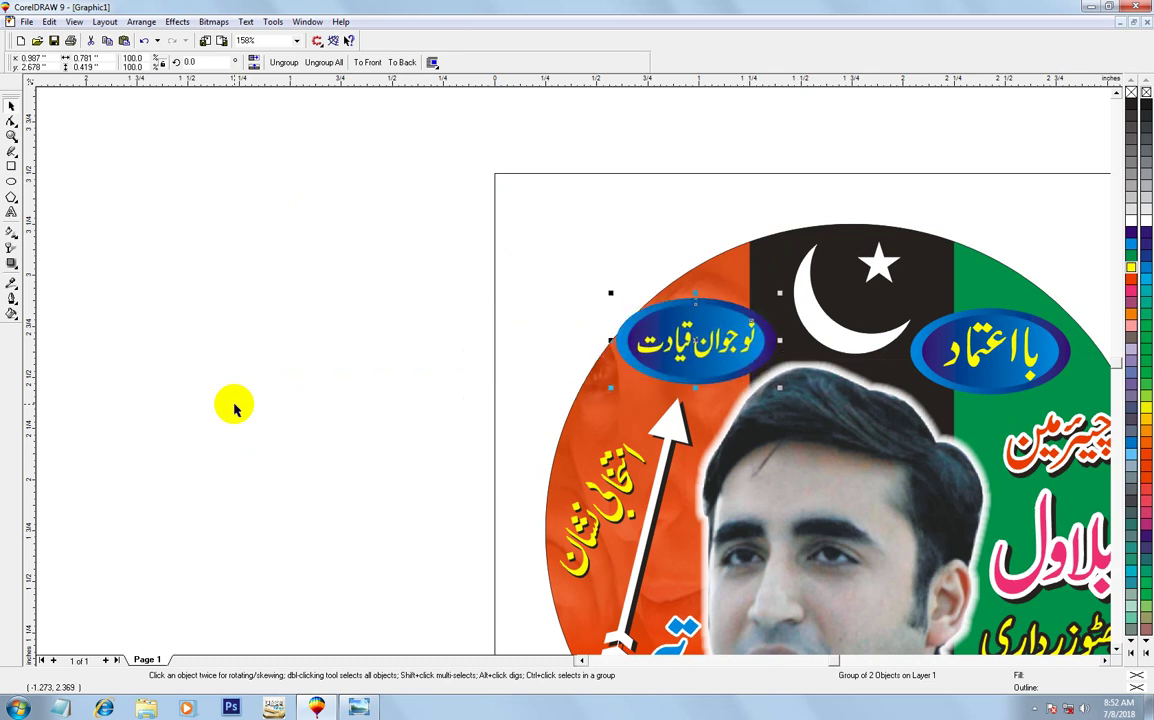
pyautogui.press('Right')
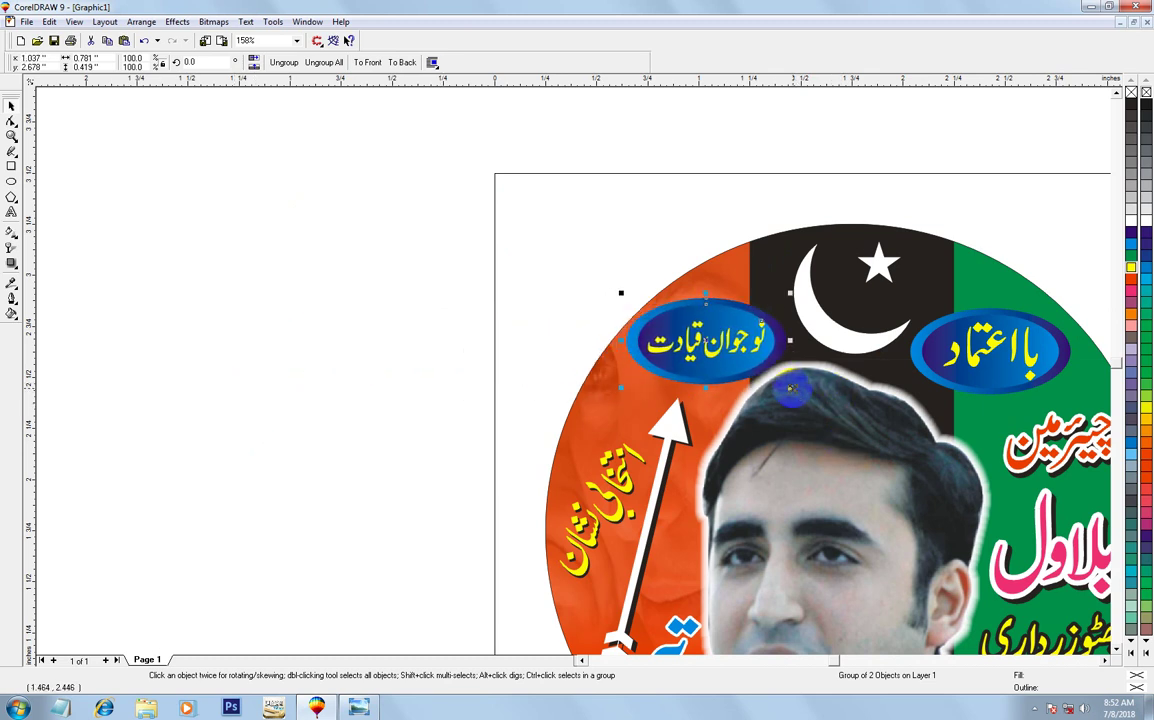
# Shrink both badges by the same amount and align them at the same height
pyautogui.moveTo(790, 388); pyautogui.dragTo(785, 385)
pyautogui.click(1028, 362)
pyautogui.hotkey('ctrl', 'r')
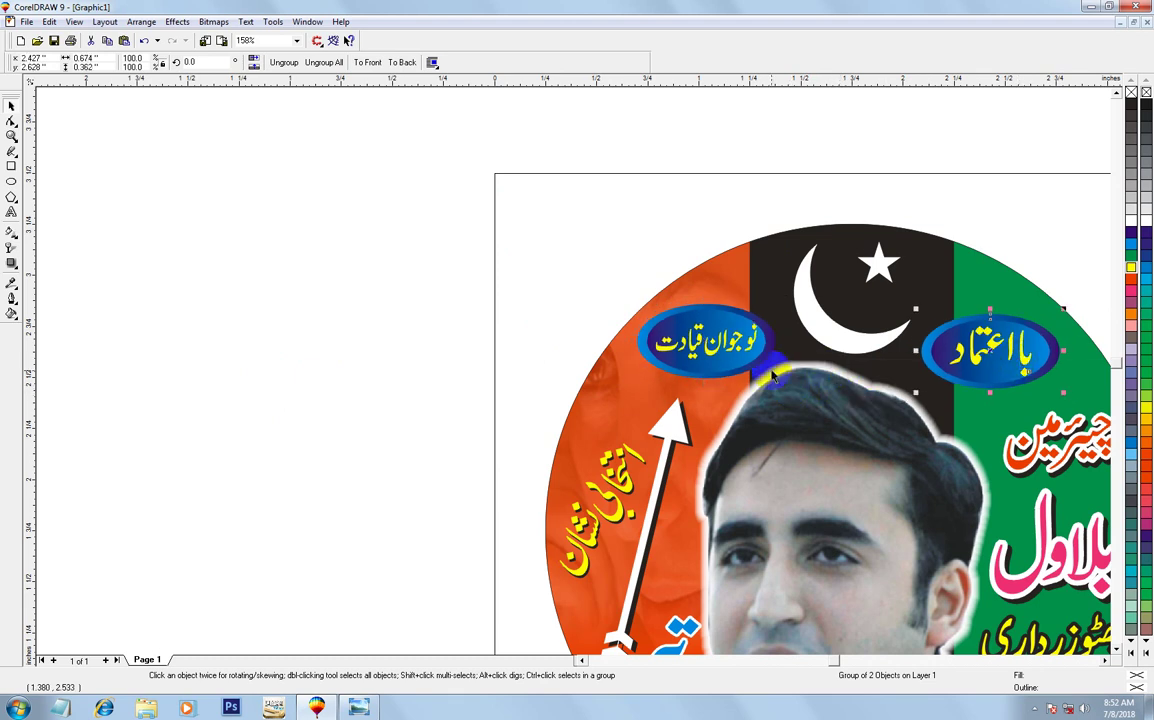
pyautogui.keyDown('shift'); pyautogui.click(699, 333); pyautogui.keyUp('shift')
pyautogui.press('c')
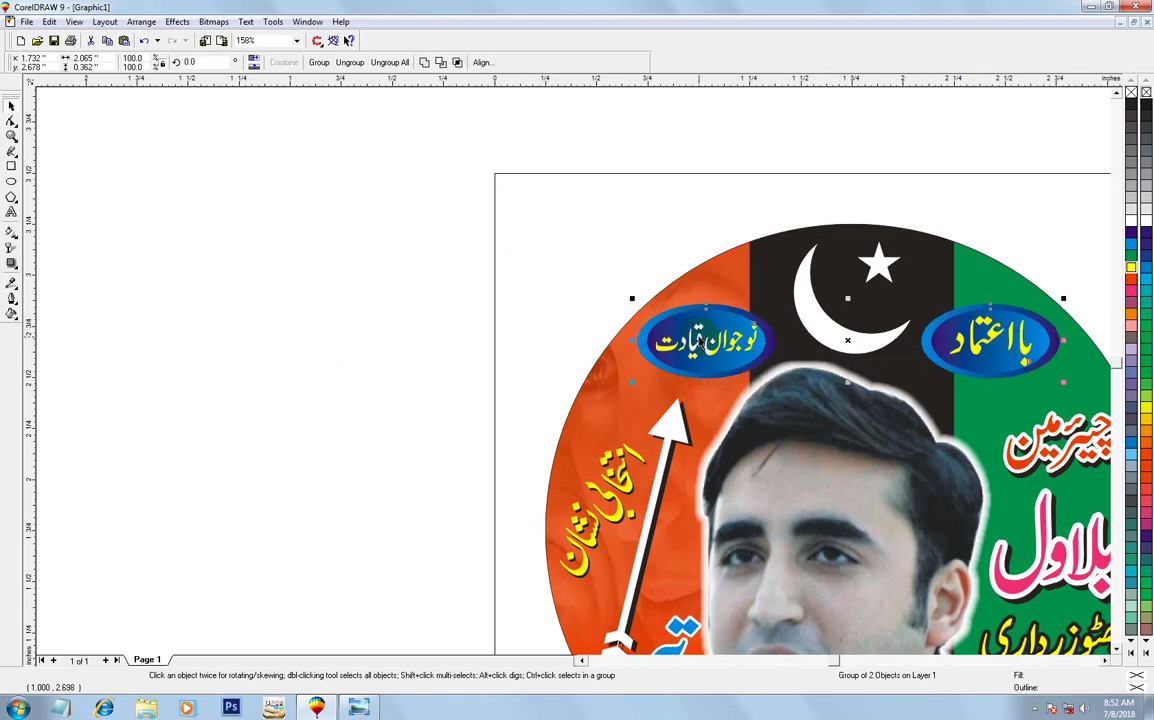
pyautogui.keyDown('shift'); pyautogui.click(995, 282); pyautogui.keyUp('shift')
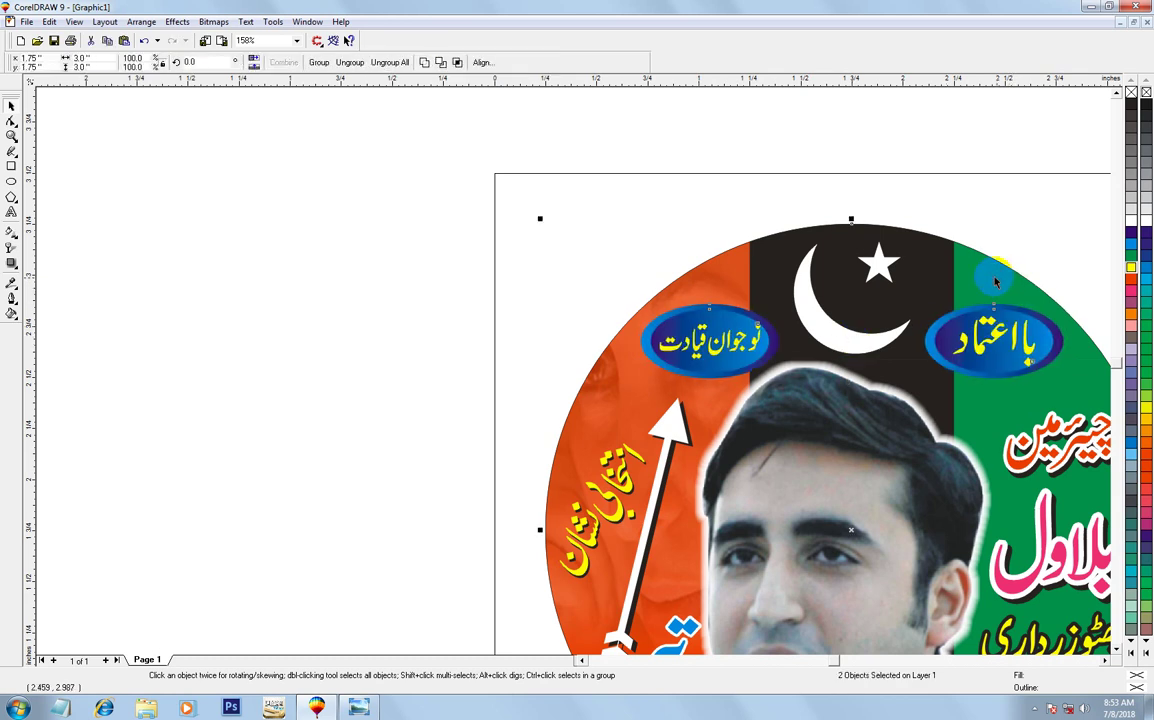
pyautogui.click(1002, 348)
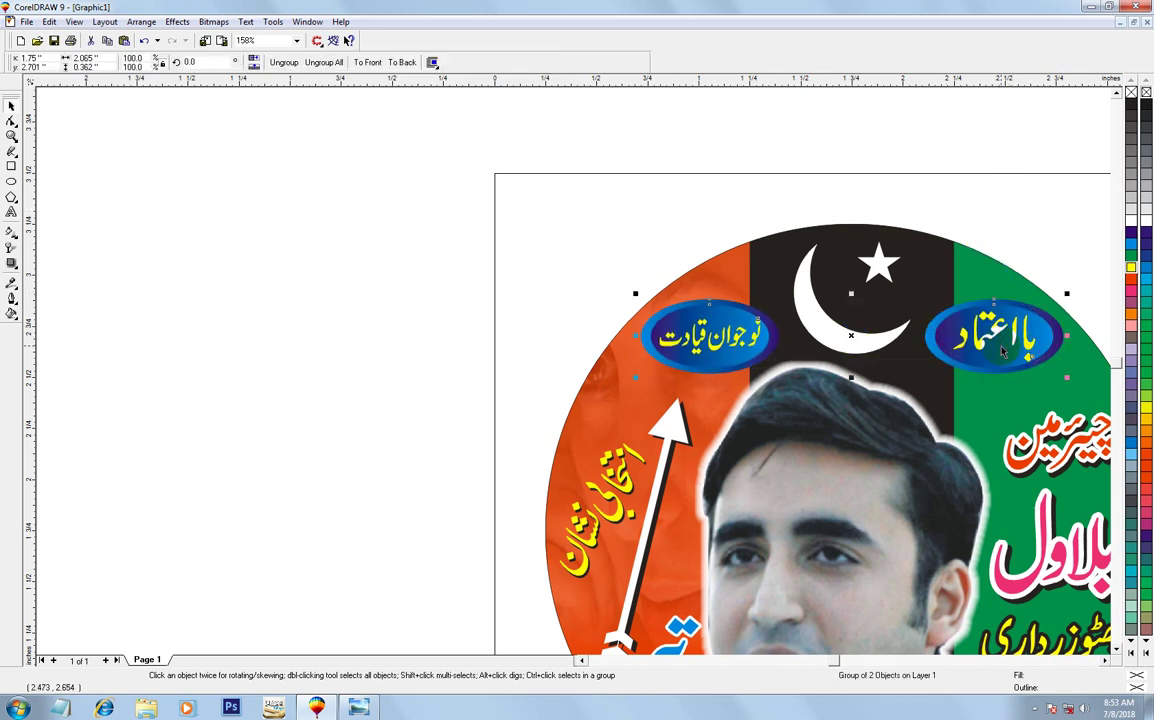
pyautogui.rightClick(481, 312)
pyautogui.rightClick(546, 256)
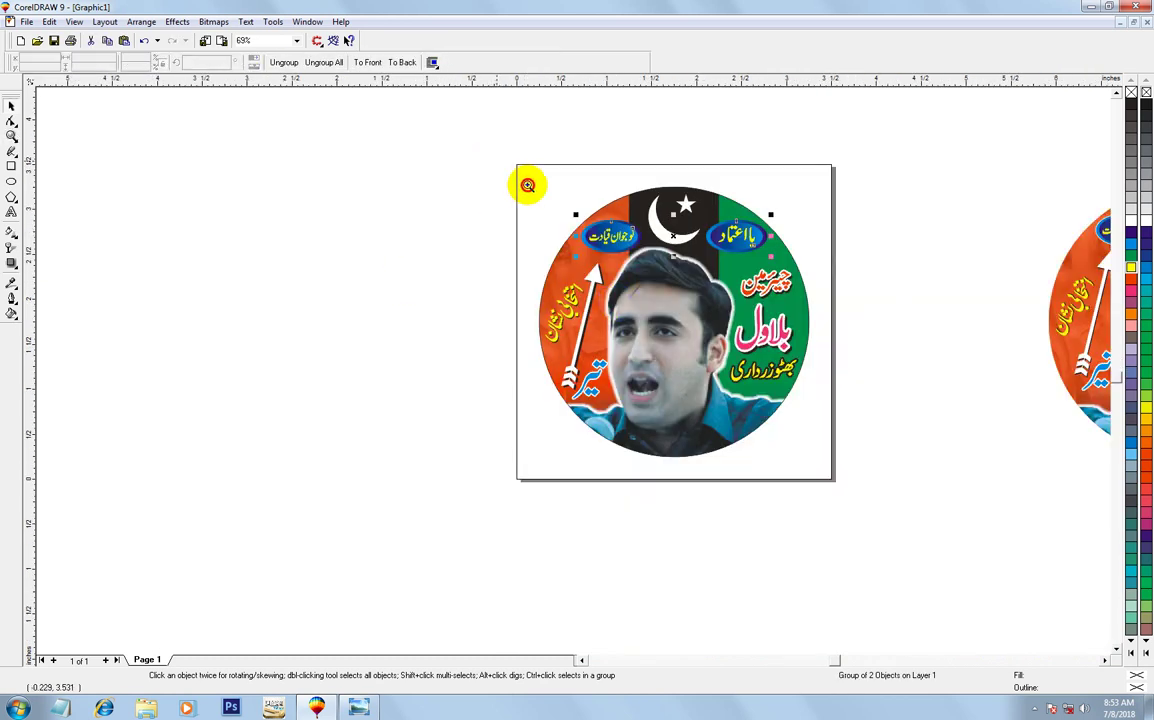
# Remove the black outline from the flag PowerClip circle and view the sticker in Full Screen Preview (F9)
pyautogui.moveTo(528, 185); pyautogui.dragTo(837, 481)
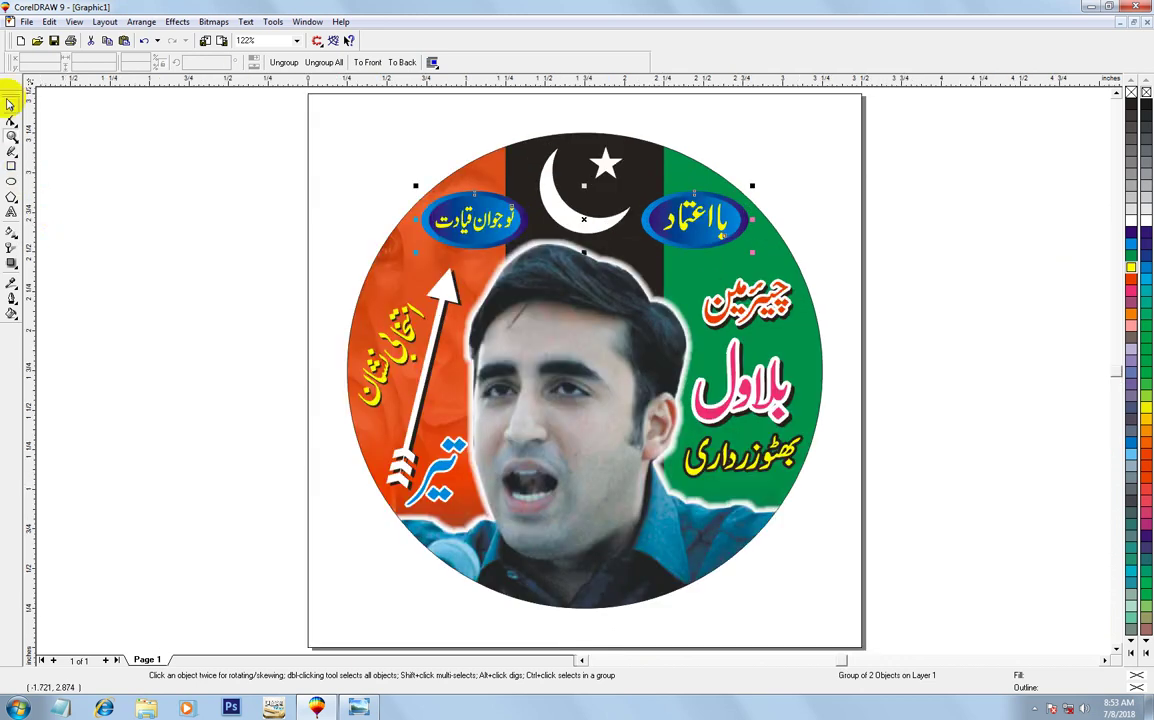
pyautogui.click(373, 249)
pyautogui.rightClick(1131, 93)
pyautogui.moveTo(285, 120)
pyautogui.mouseDown()
pyautogui.moveTo(785, 520)
pyautogui.moveTo(834, 631)
pyautogui.mouseUp()
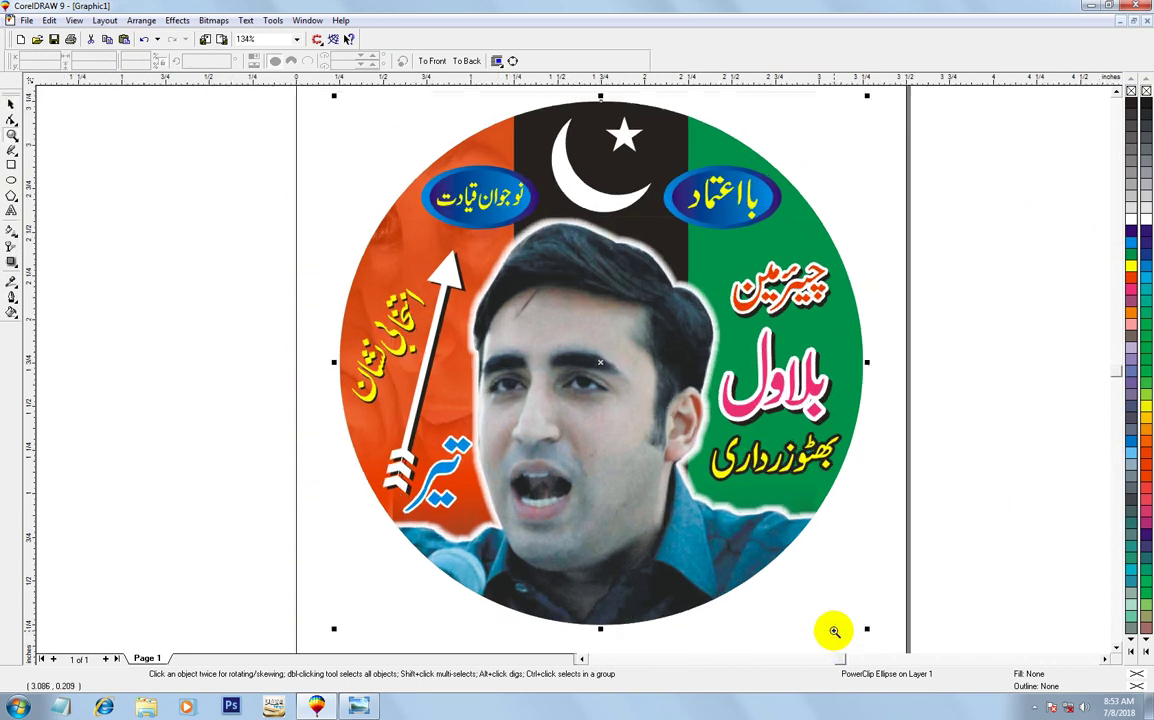
pyautogui.press('F9')
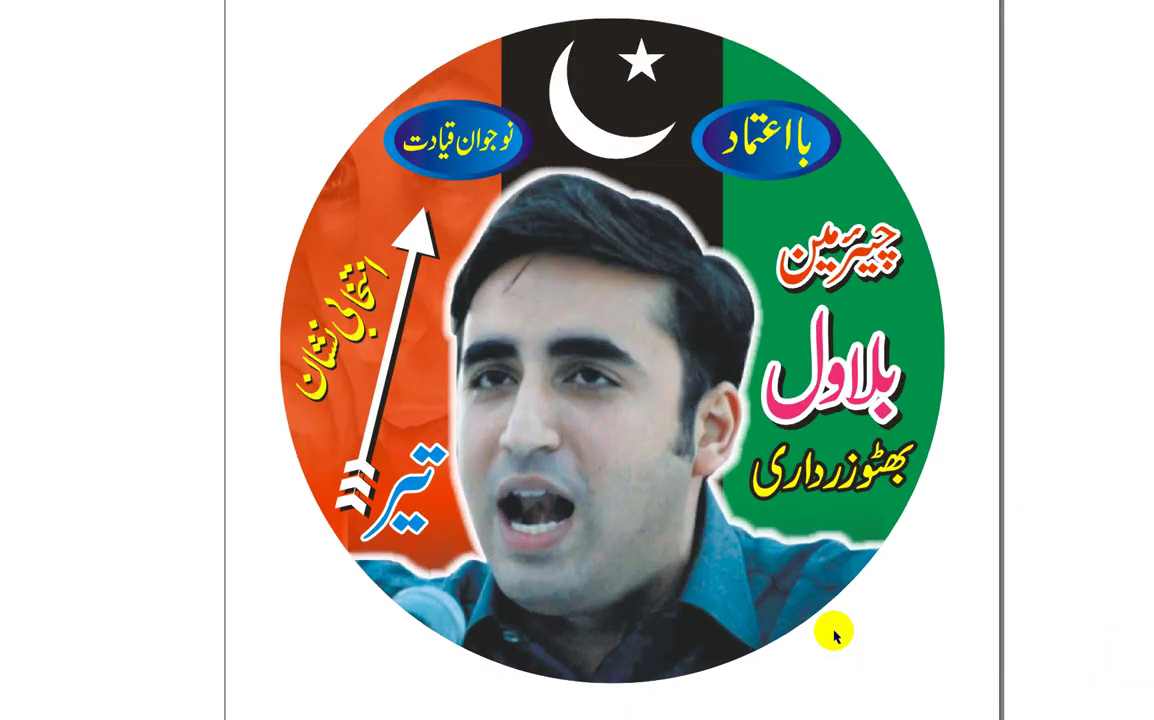